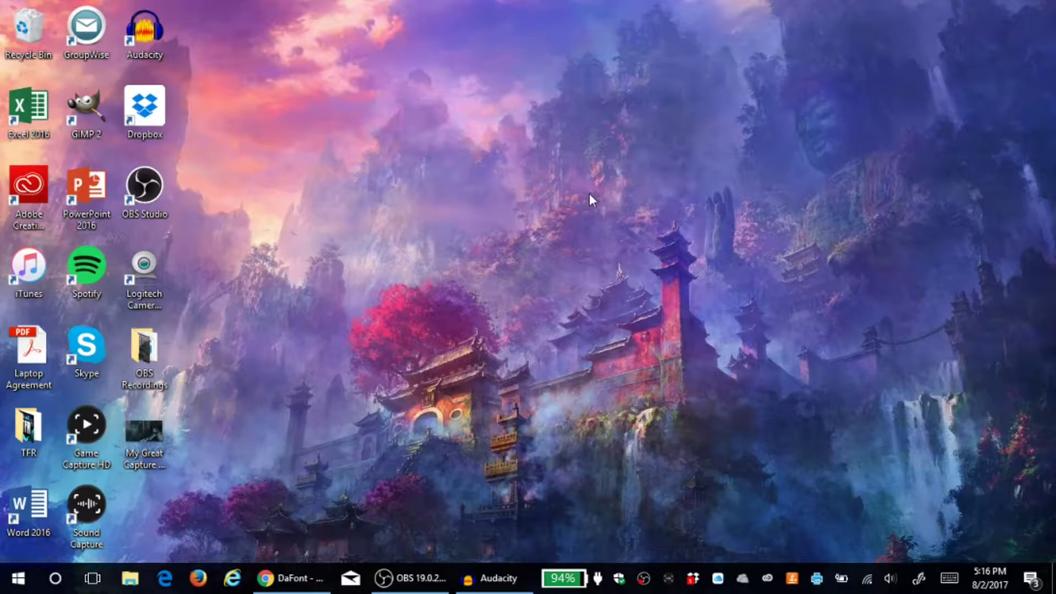
# Step: Switch to Chrome and examine the Windows download options on the GIMP downloads page
pyautogui.click(295, 577)
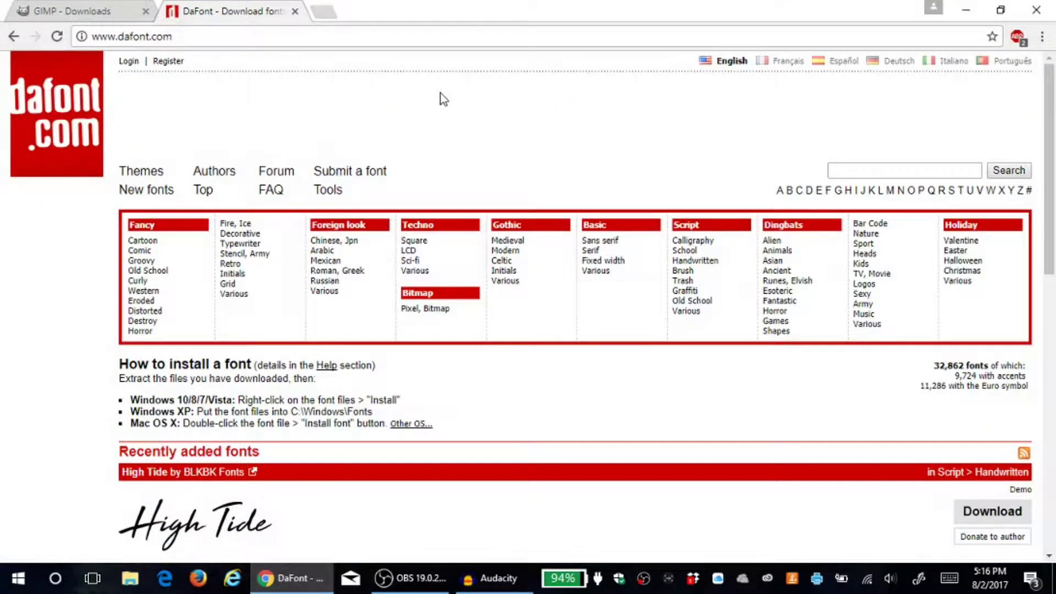
pyautogui.click(121, 7)
pyautogui.scroll(3, 1053, 110)
pyautogui.scroll(-1, 1053, 110)
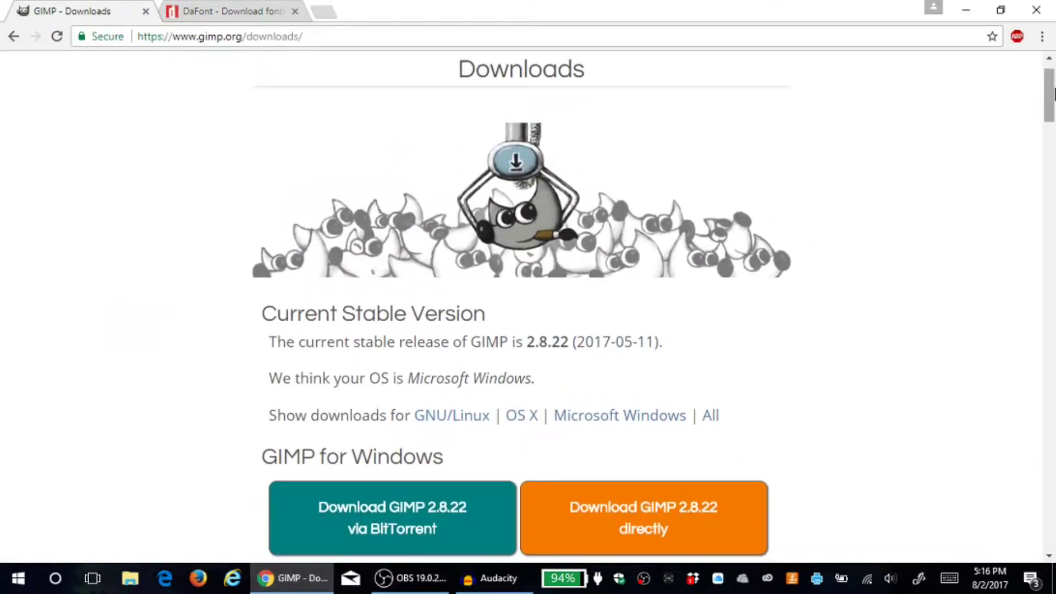
pyautogui.scroll(1, 1051, 108)
pyautogui.scroll(-3, 1050, 107)
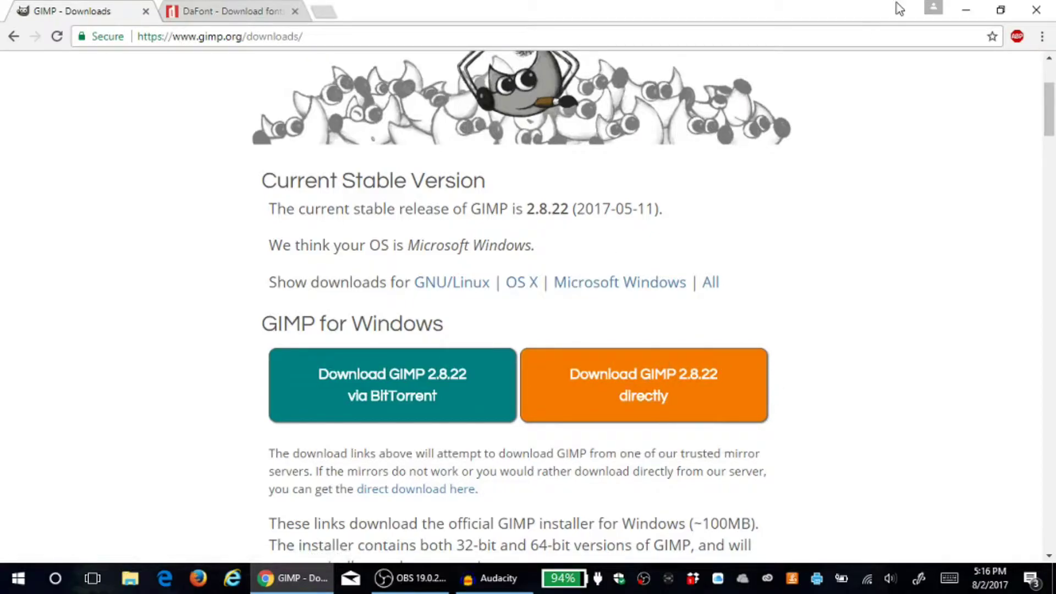
pyautogui.click(966, 10)
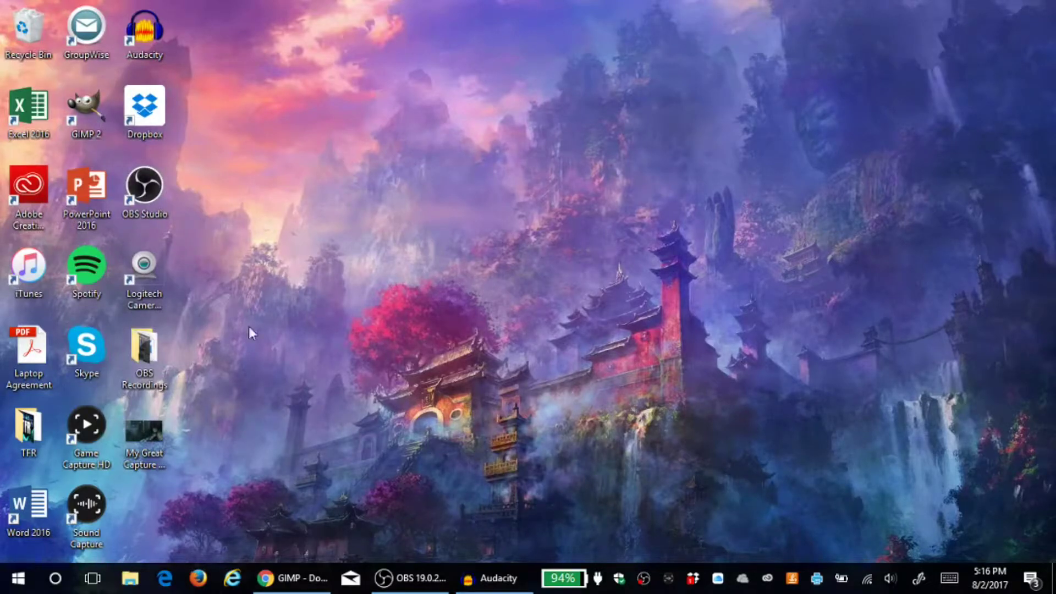
# Step: In Chrome, download the Better Together Caps font from DaFont's list of top fonts
pyautogui.click(307, 575)
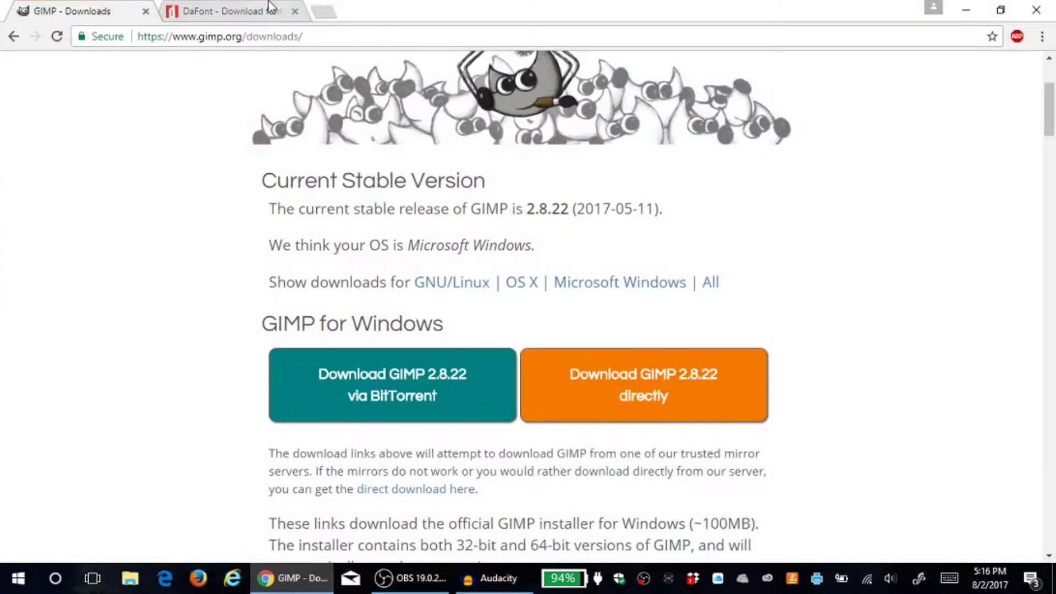
pyautogui.click(266, 8)
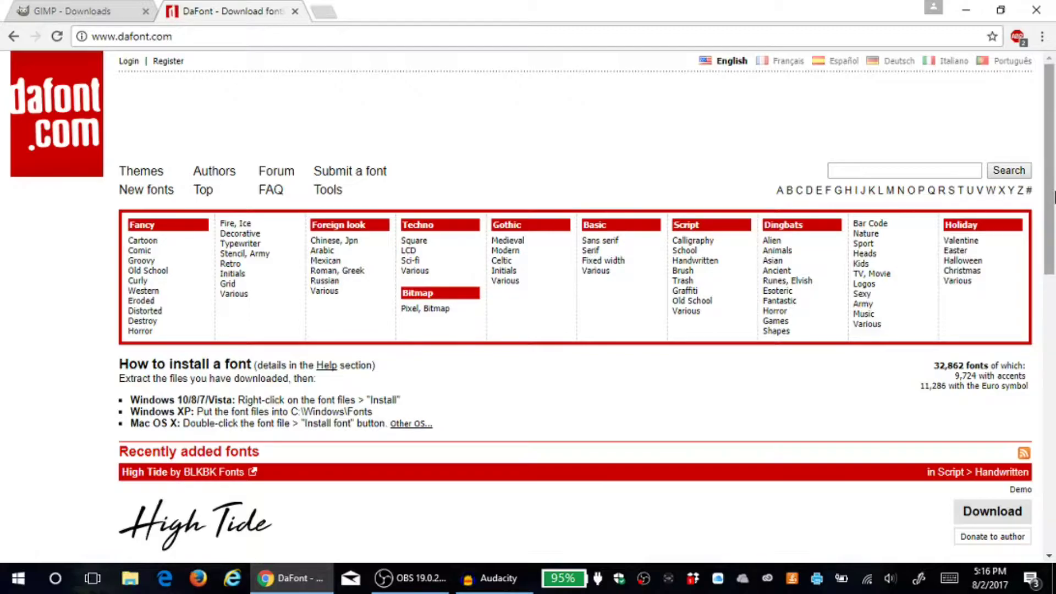
pyautogui.scroll(-3, 1054, 196)
pyautogui.scroll(3, 1054, 202)
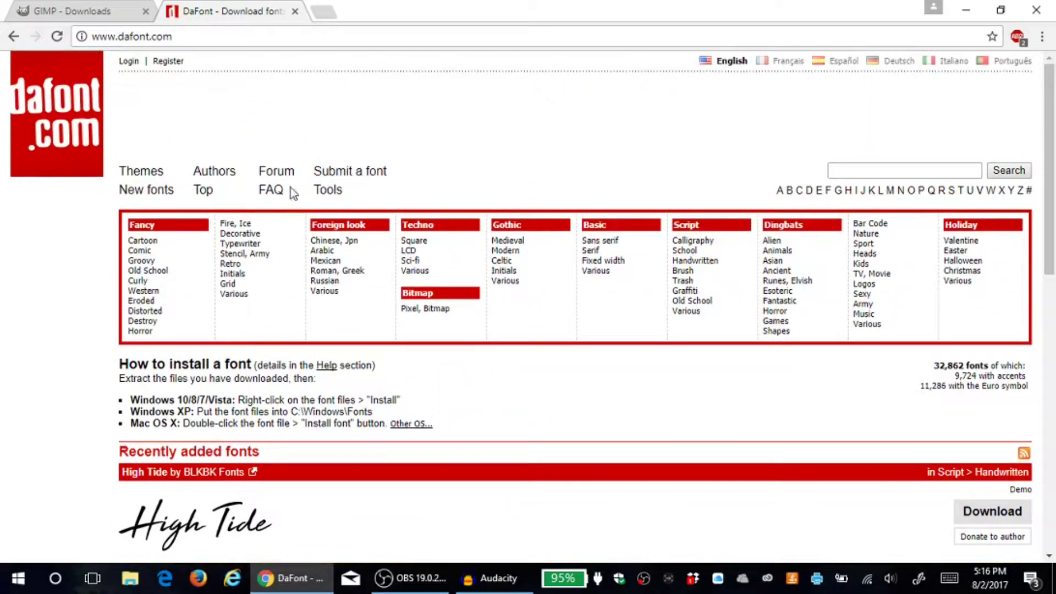
pyautogui.click(210, 193)
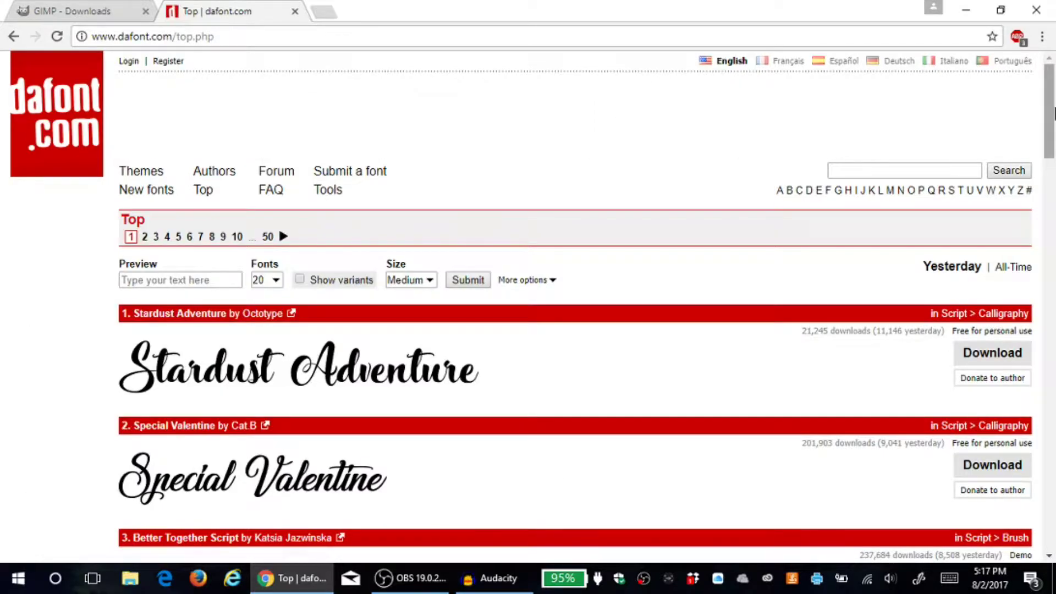
pyautogui.moveTo(1054, 113); pyautogui.dragTo(1053, 506)
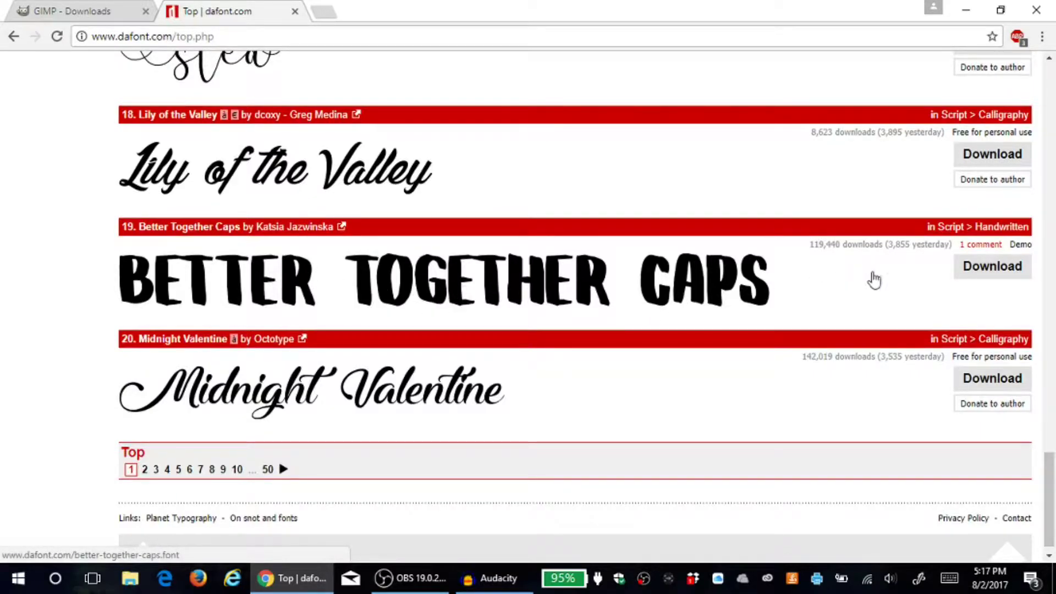
pyautogui.click(969, 275)
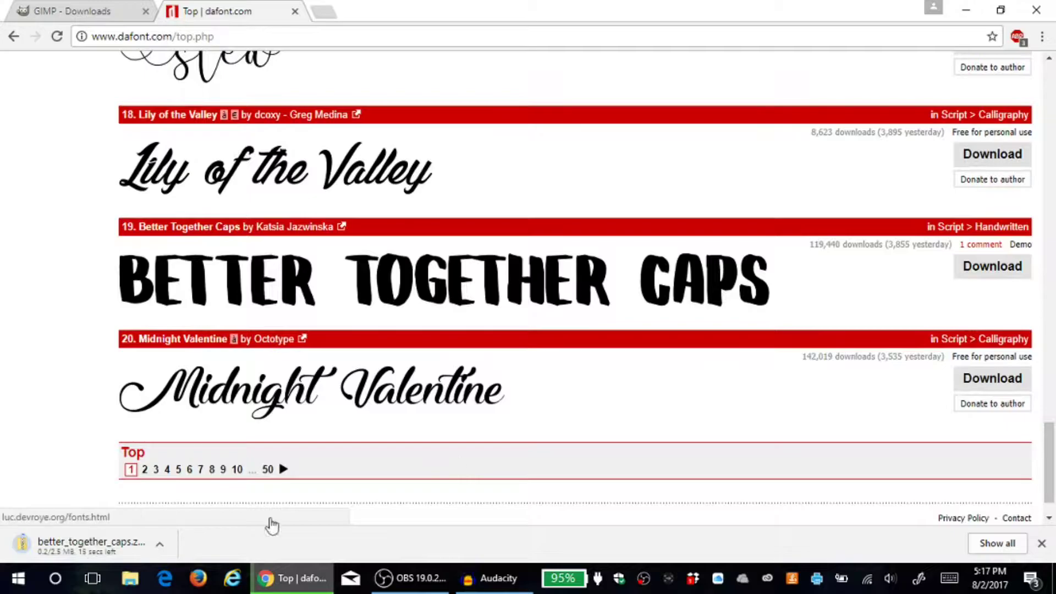
# Step: Open the downloaded better_together_caps archive and copy the Better Together Caps TrueType font file
pyautogui.click(126, 548)
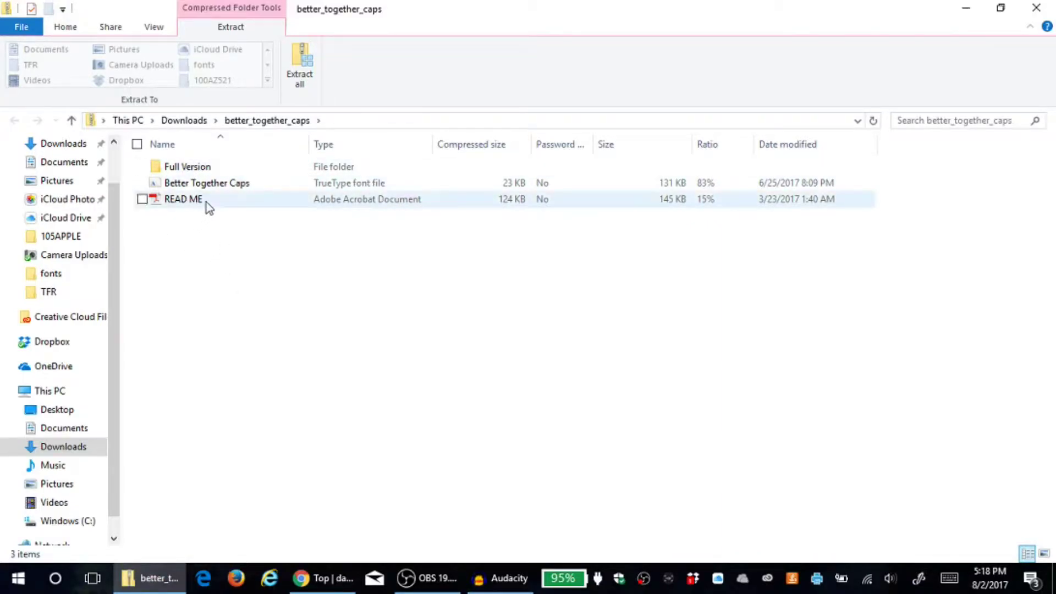
pyautogui.click(202, 185)
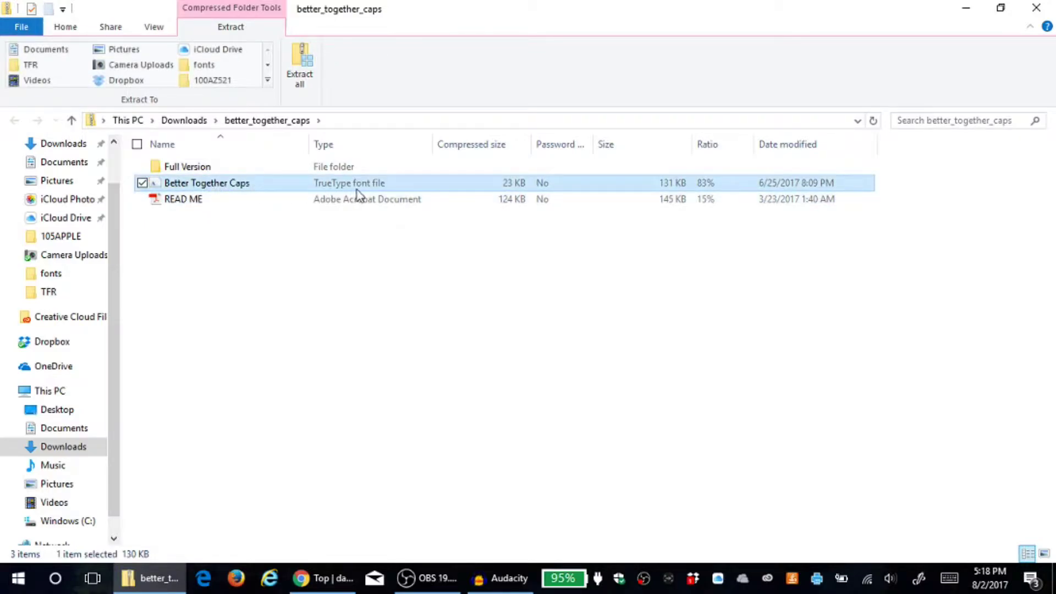
pyautogui.rightClick(172, 186)
pyautogui.click(264, 237)
# Step: Go to the fonts folder inside .gimp-2.8 in the user's profile folder on the C: drive
pyautogui.scroll(-1, 113, 190)
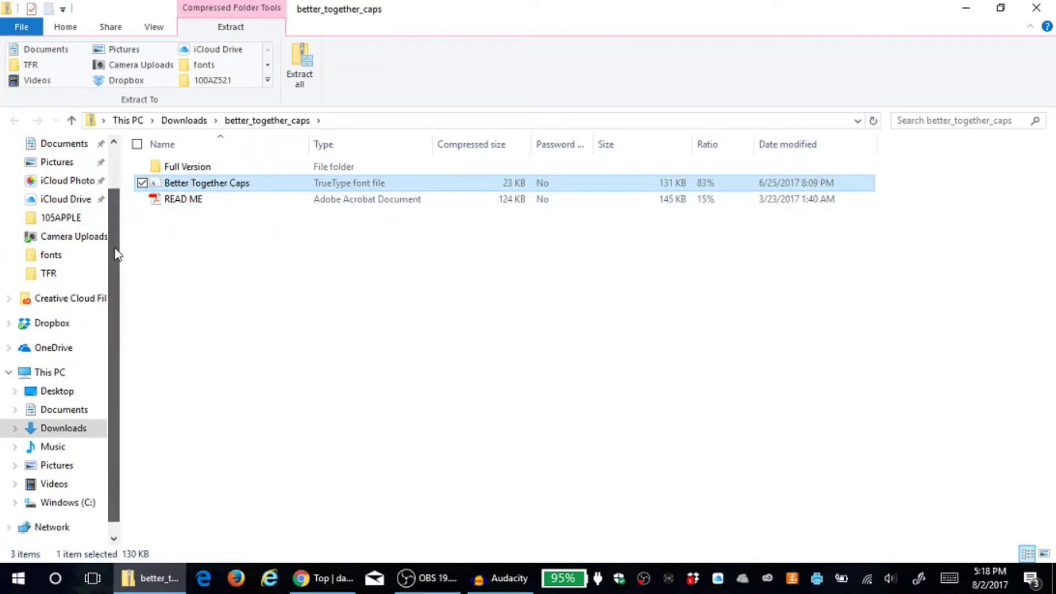
pyautogui.click(57, 503)
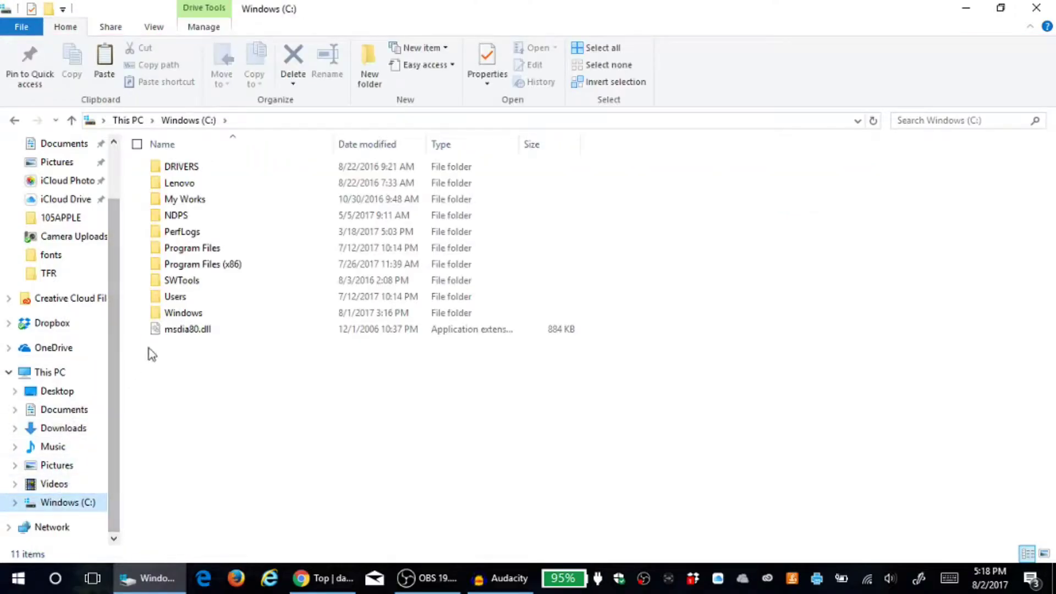
pyautogui.doubleClick(187, 297)
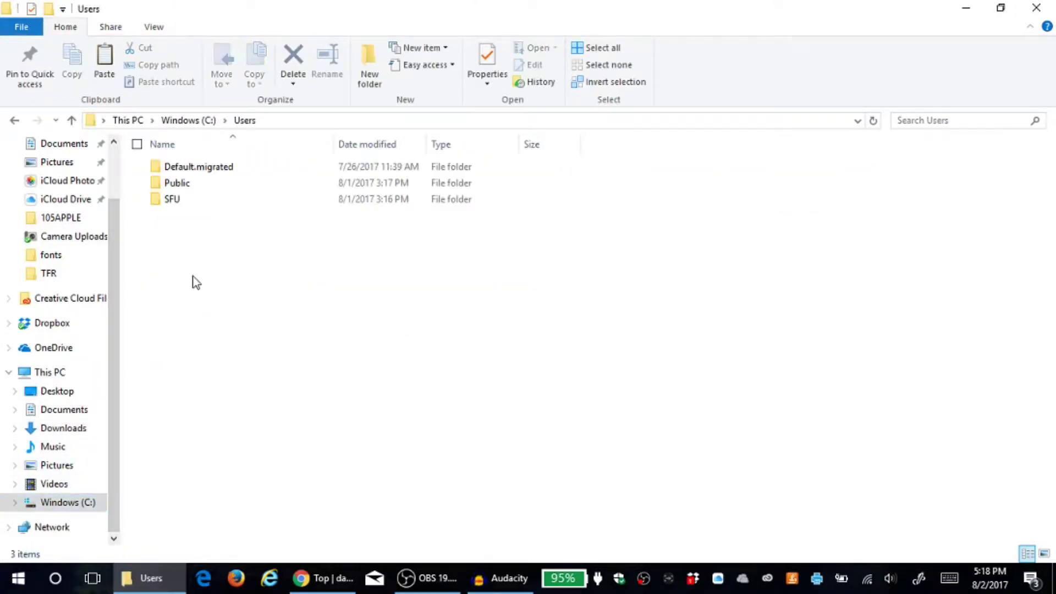
pyautogui.doubleClick(213, 199)
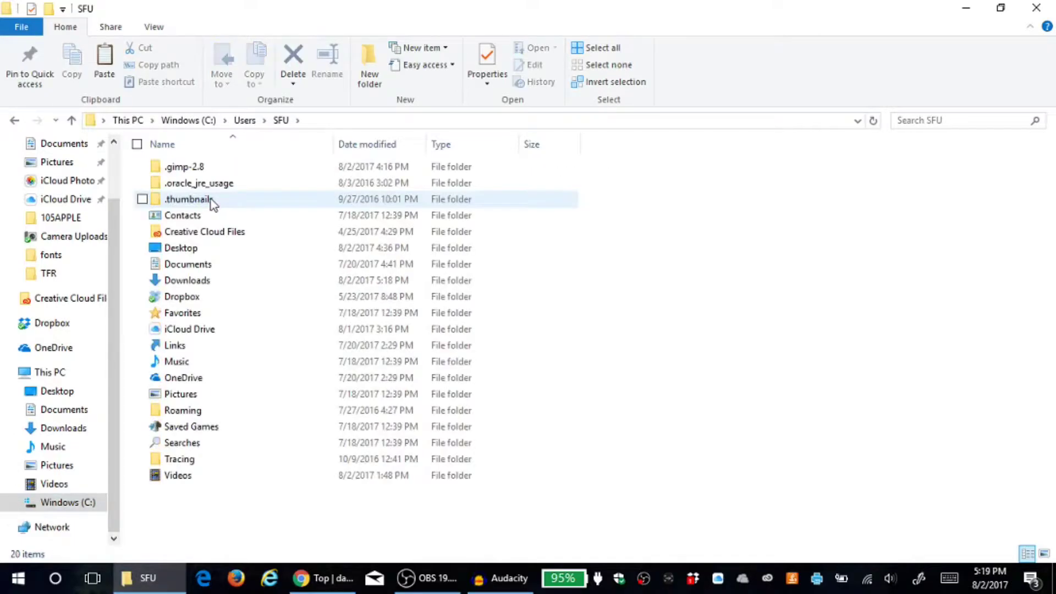
pyautogui.doubleClick(193, 169)
pyautogui.doubleClick(190, 228)
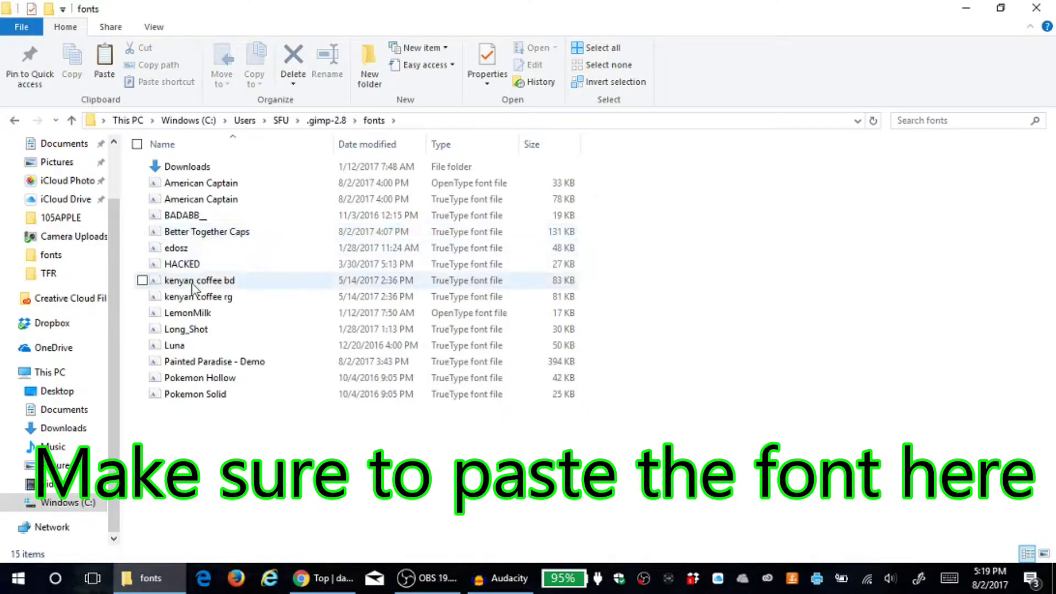
# Step: Try to install Better Together Caps from its font preview, decline replacing the installed copy, and close the preview
pyautogui.click(209, 233)
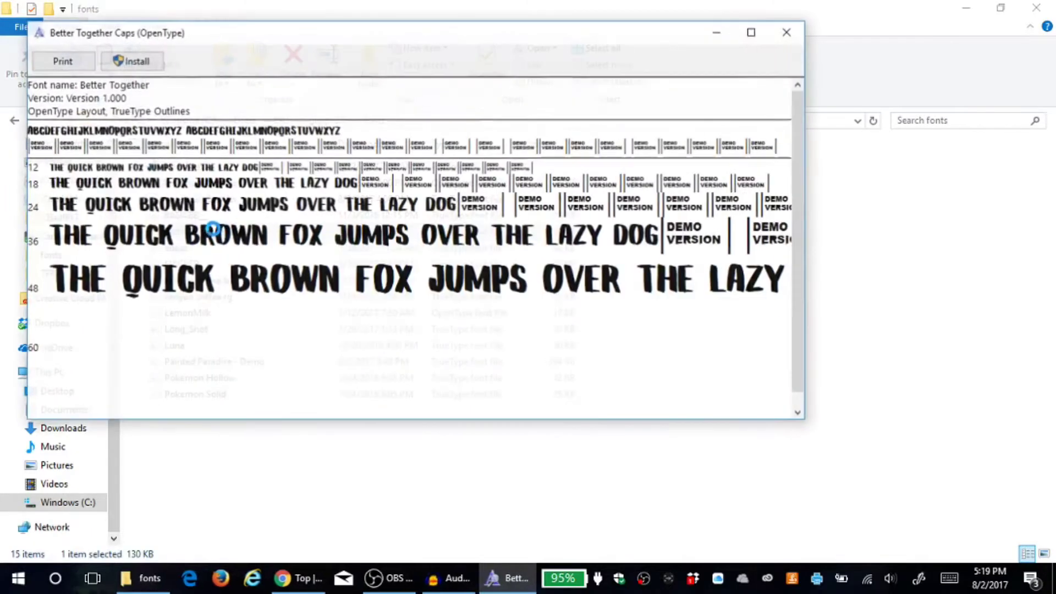
pyautogui.click(149, 66)
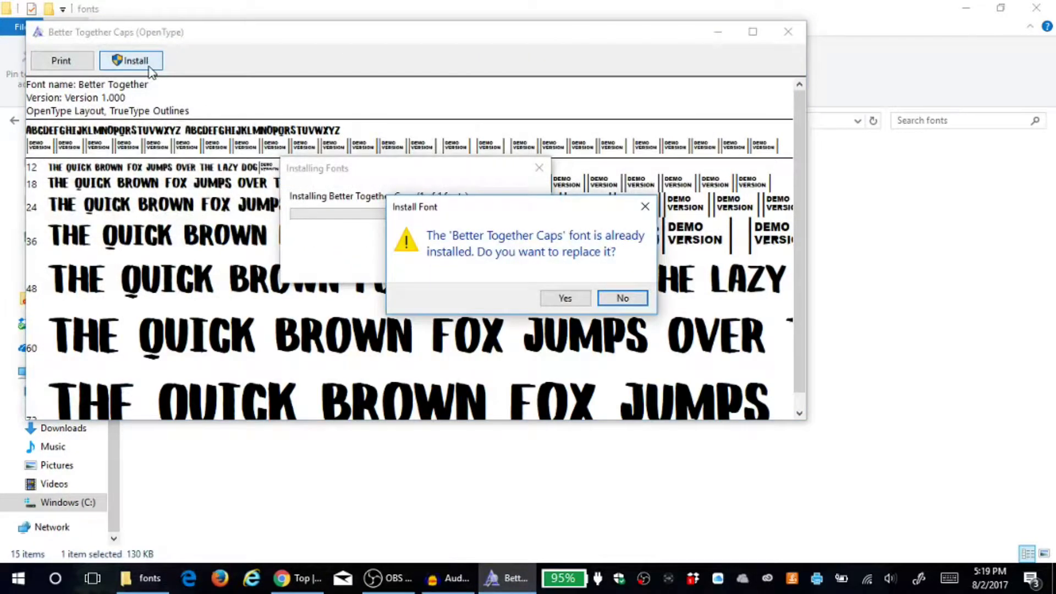
pyautogui.click(610, 298)
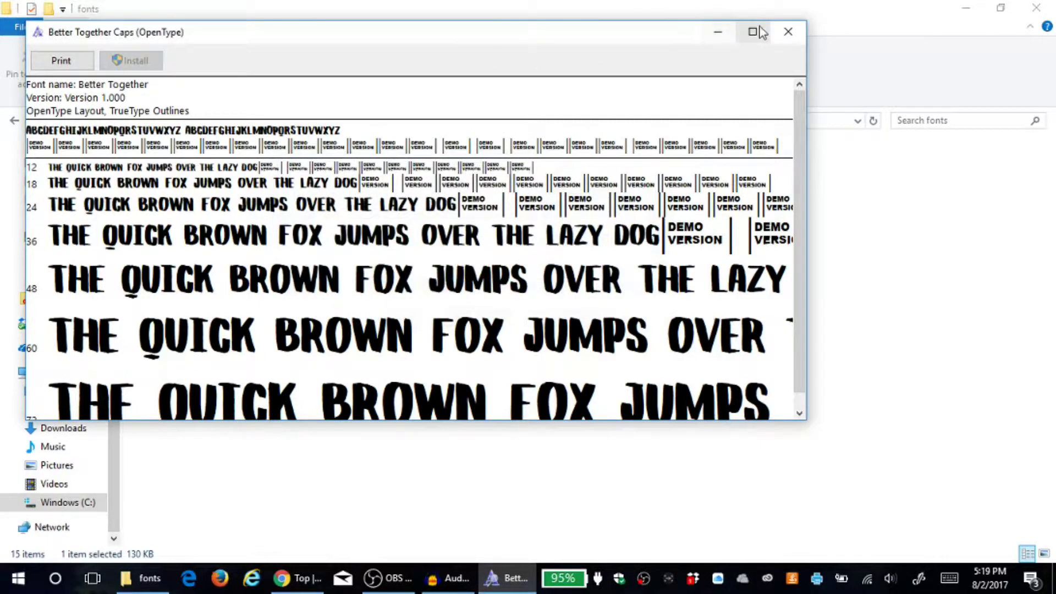
pyautogui.click(787, 32)
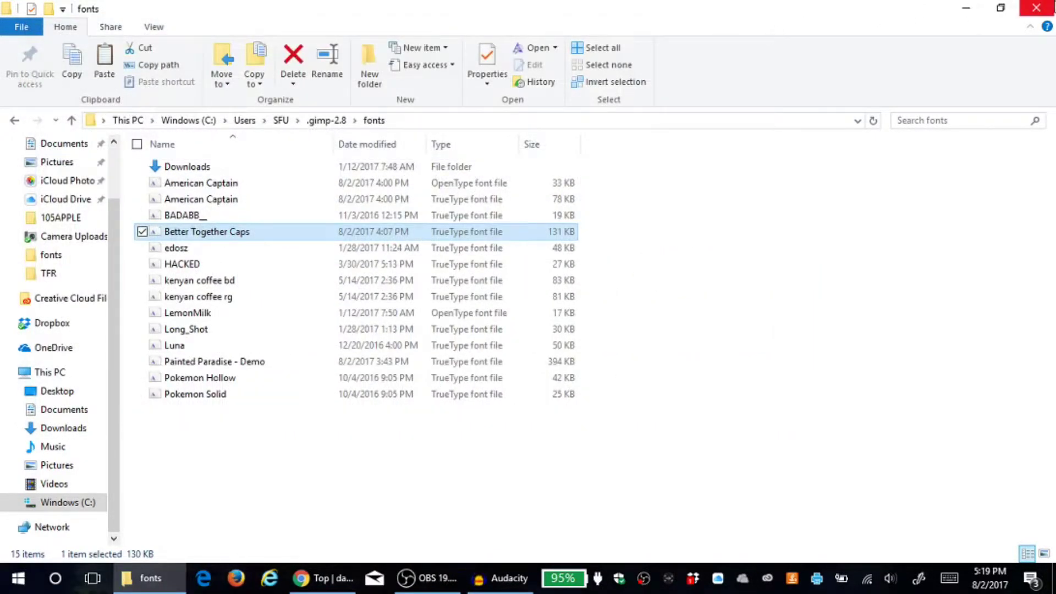
# Step: Close the fonts folder window and the DaFont page, and minimize the browser
pyautogui.click(1052, 7)
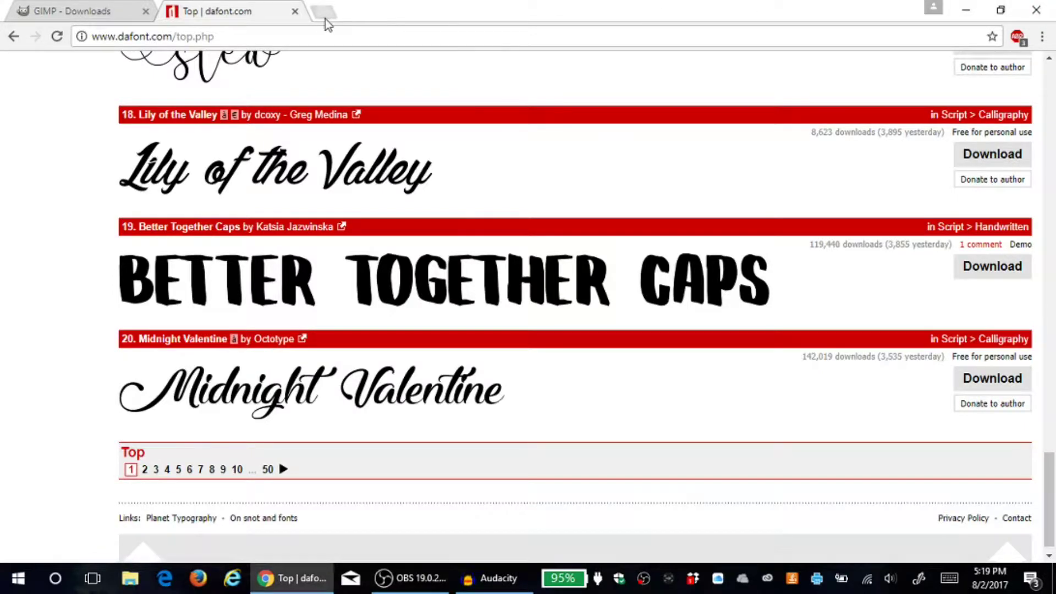
pyautogui.click(295, 12)
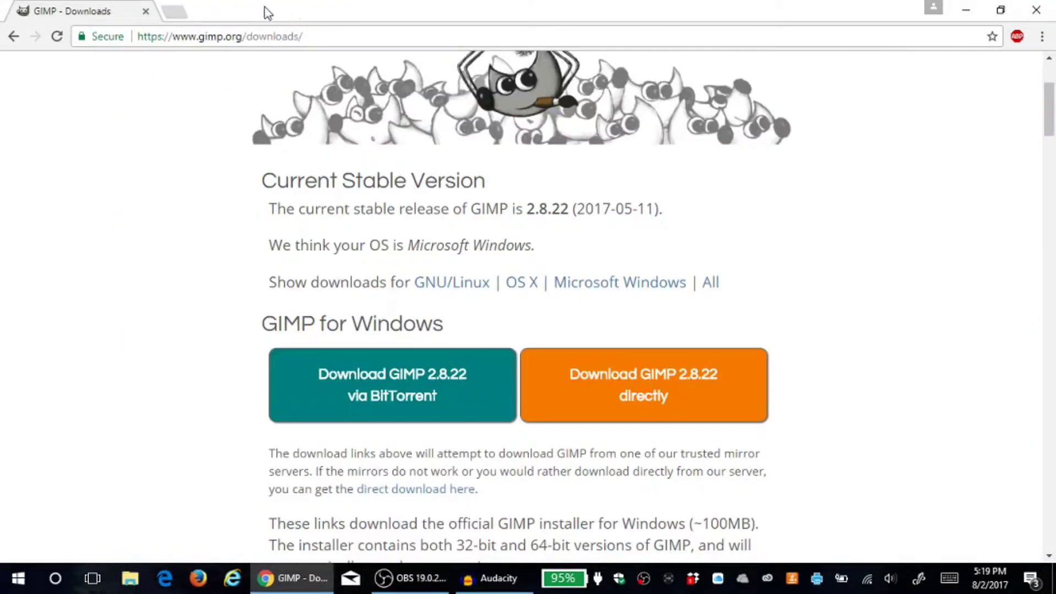
pyautogui.click(968, 12)
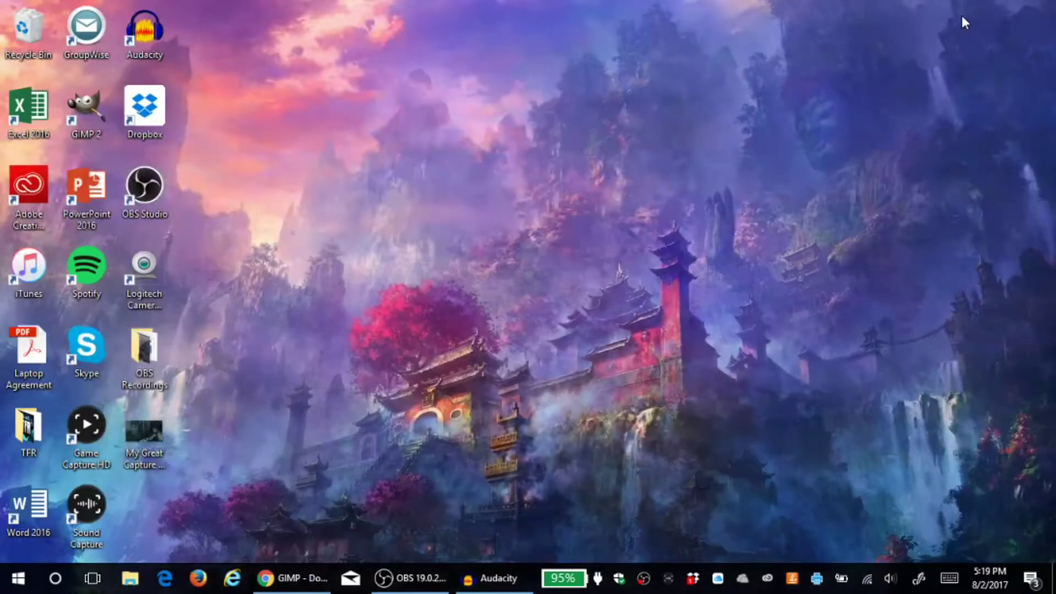
# Step: Launch GIMP 2, maximize its main window, and move the toolbox slightly up toward the corner
pyautogui.doubleClick(82, 110)
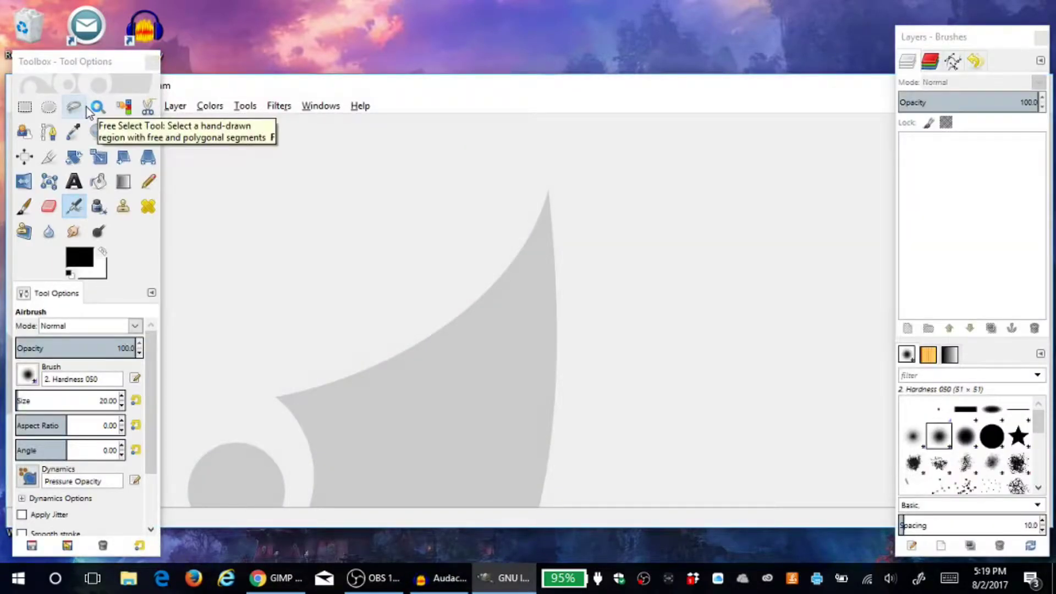
pyautogui.moveTo(209, 86); pyautogui.dragTo(180, 104)
pyautogui.moveTo(456, 110); pyautogui.dragTo(353, 113)
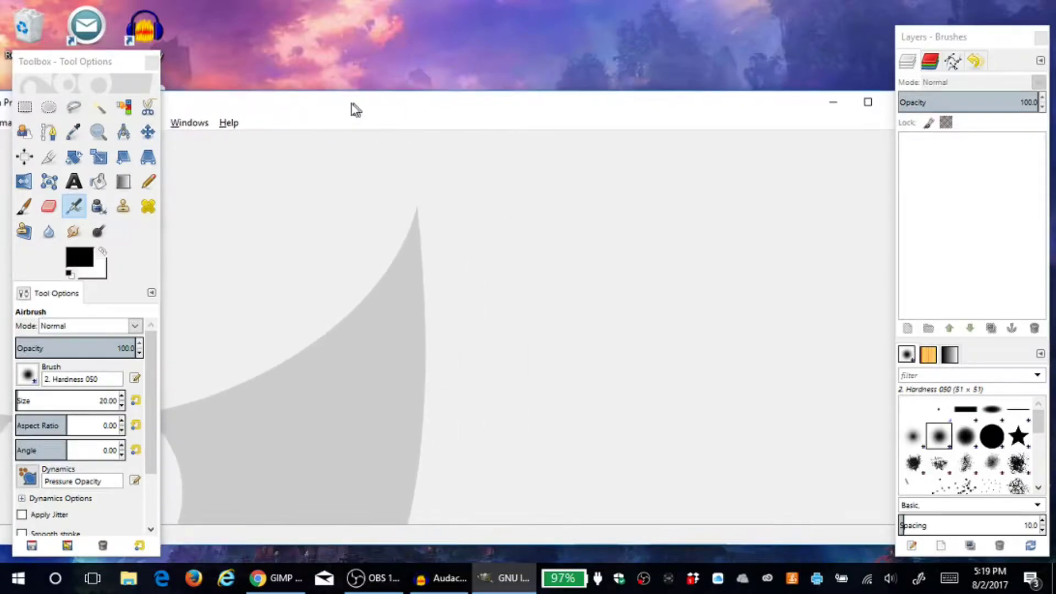
pyautogui.click(860, 108)
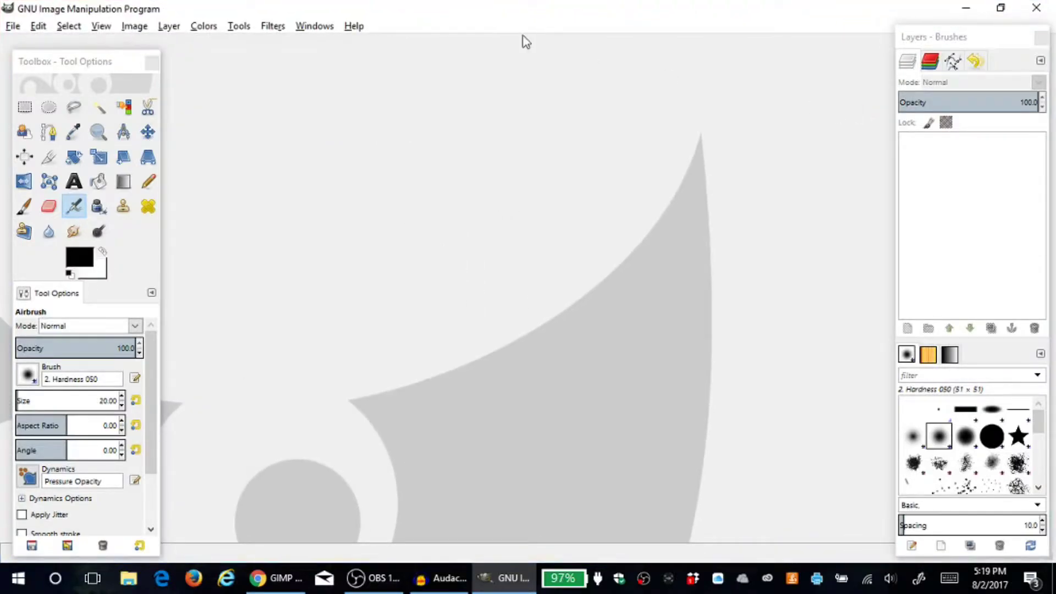
pyautogui.moveTo(75, 66); pyautogui.dragTo(72, 55)
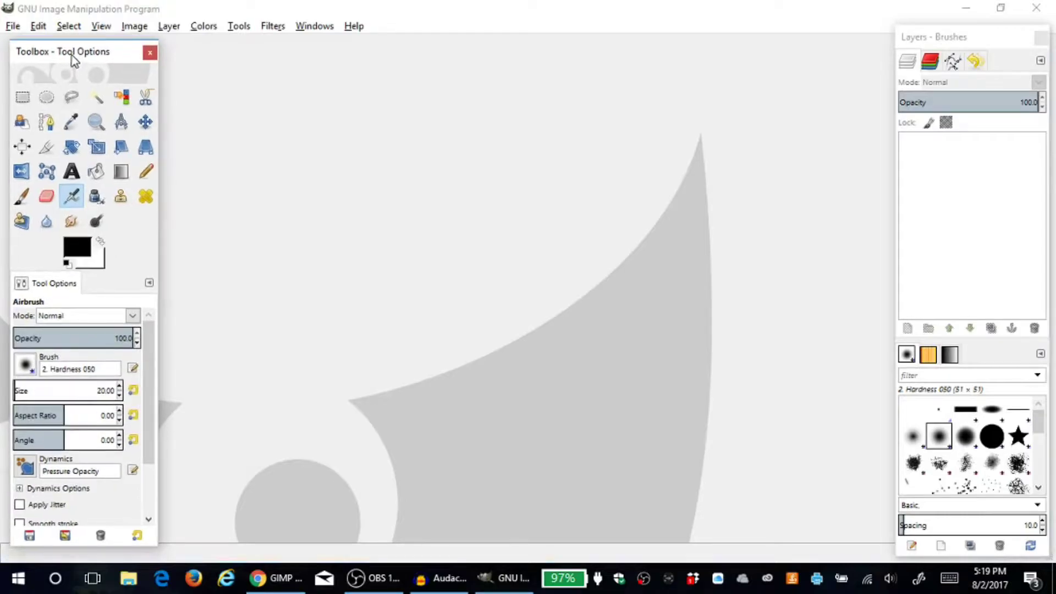
# Step: Create a new blank image 1280 px wide and 720 px high
pyautogui.click(17, 29)
pyautogui.click(23, 32)
pyautogui.click(22, 31)
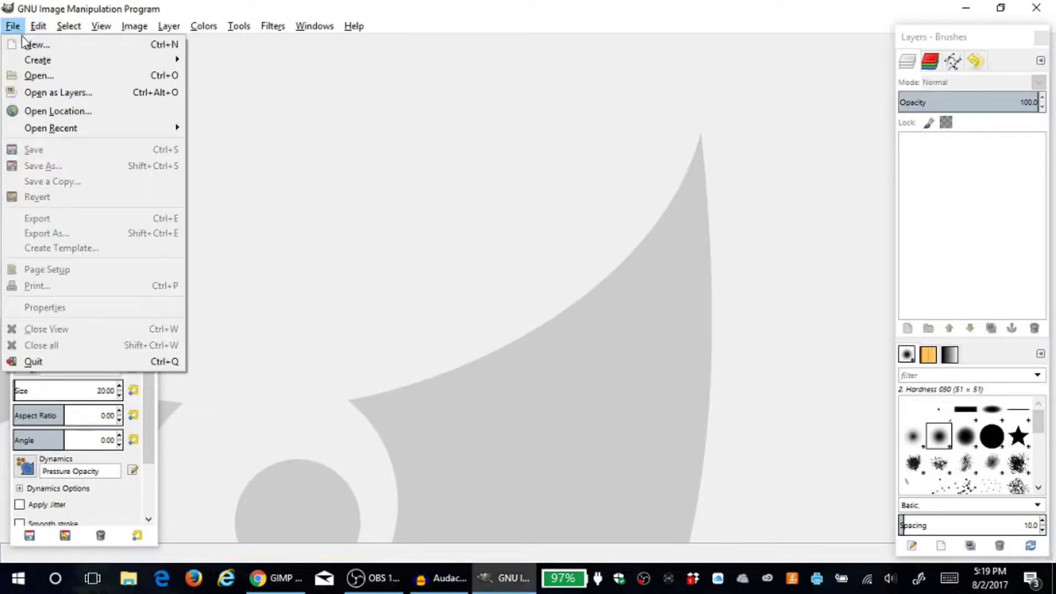
pyautogui.click(24, 44)
pyautogui.write('1280')
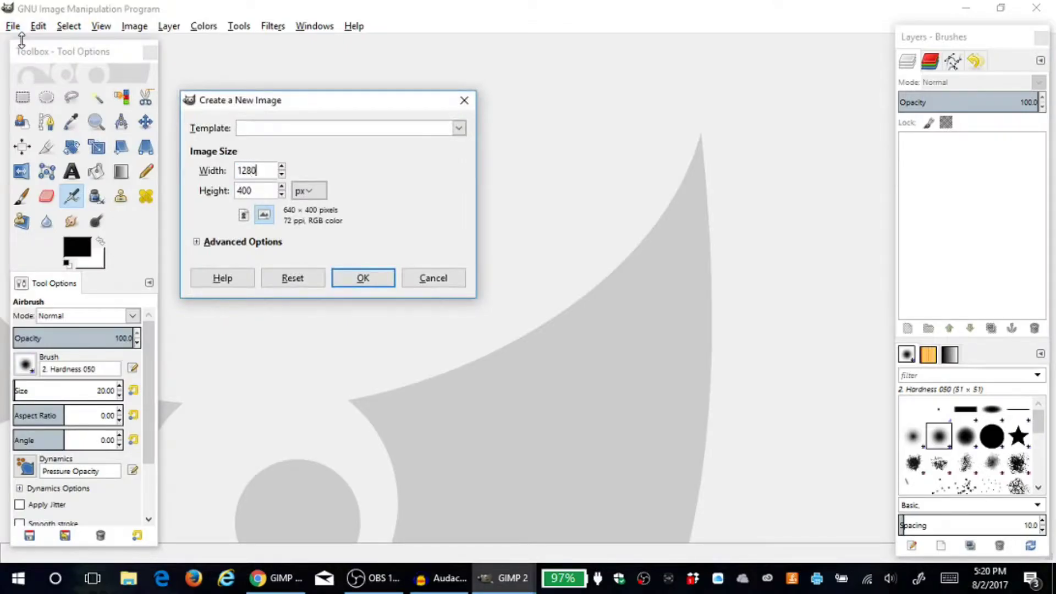
pyautogui.press('Tab')
pyautogui.write('7')
pyautogui.press('Return')
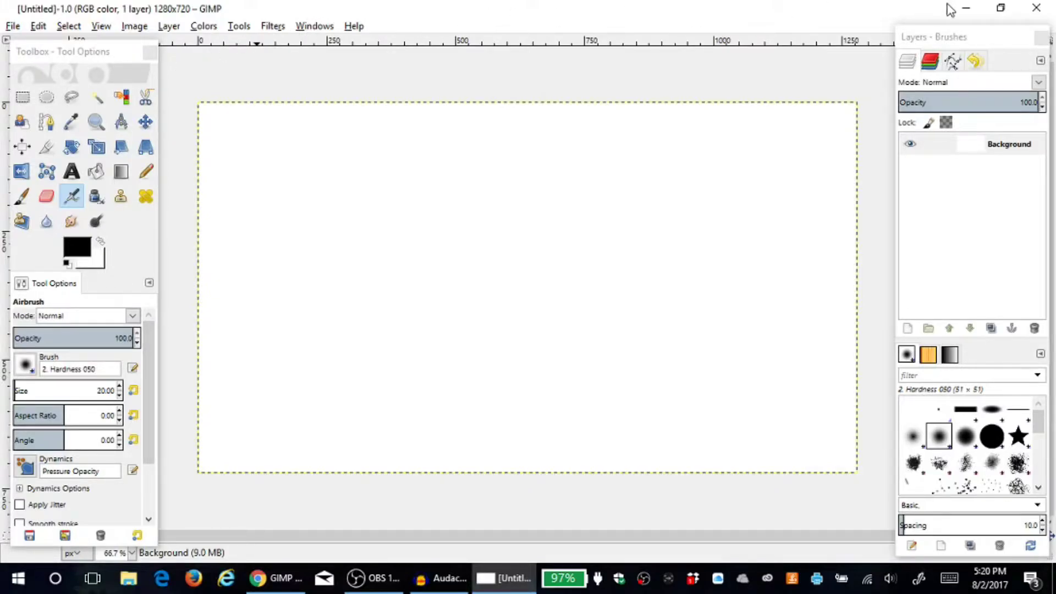
# Step: Minimize GIMP, view the My Great Capture screenshot from the desktop in Photos, and close it
pyautogui.click(962, 10)
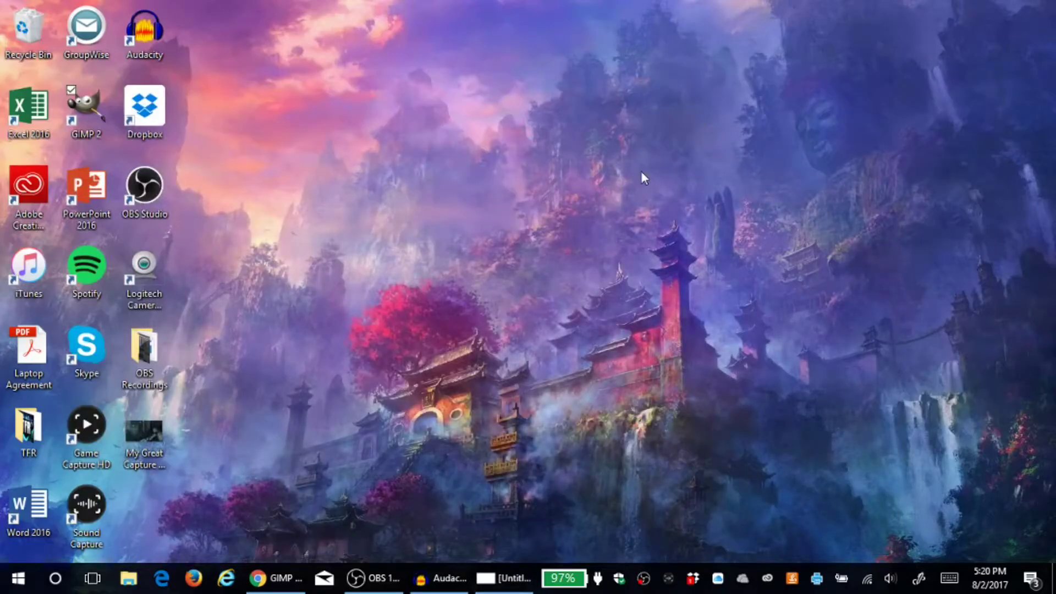
pyautogui.doubleClick(144, 432)
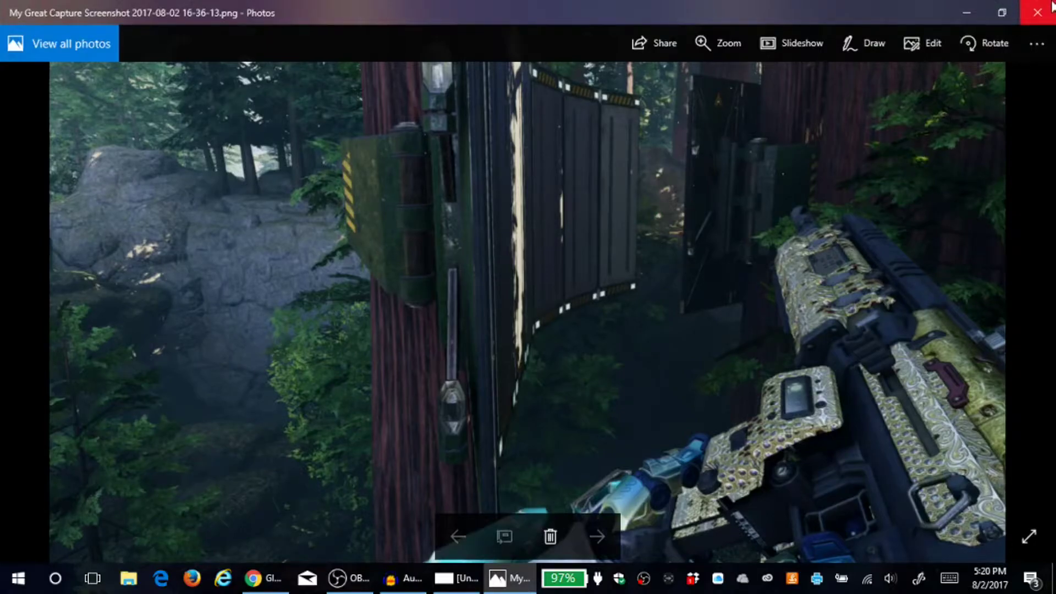
pyautogui.click(1038, 13)
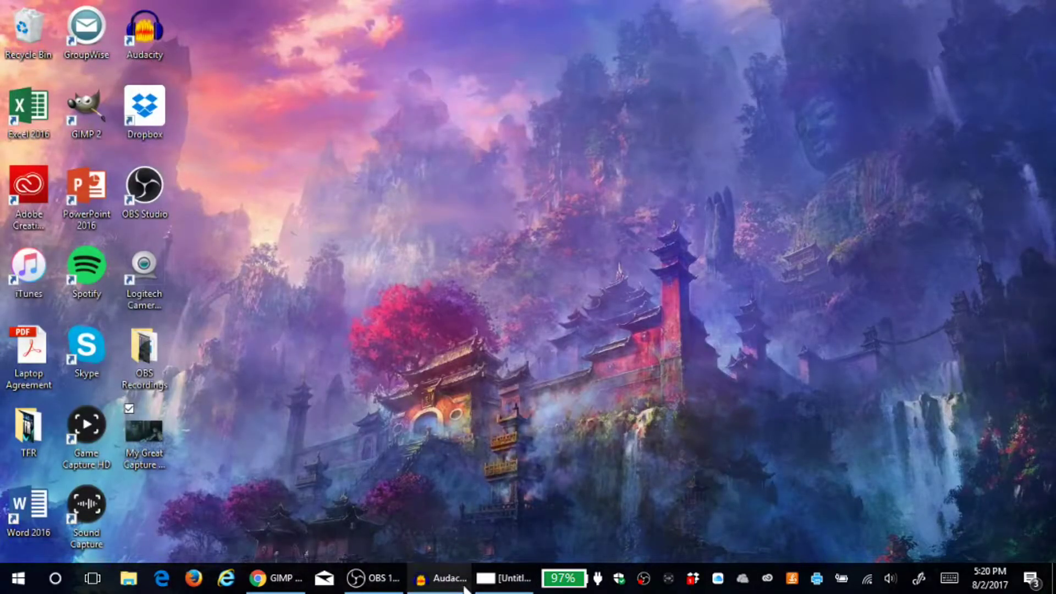
# Step: Switch to Chrome and search Google Images for "sunburst"
pyautogui.click(278, 577)
pyautogui.click(174, 10)
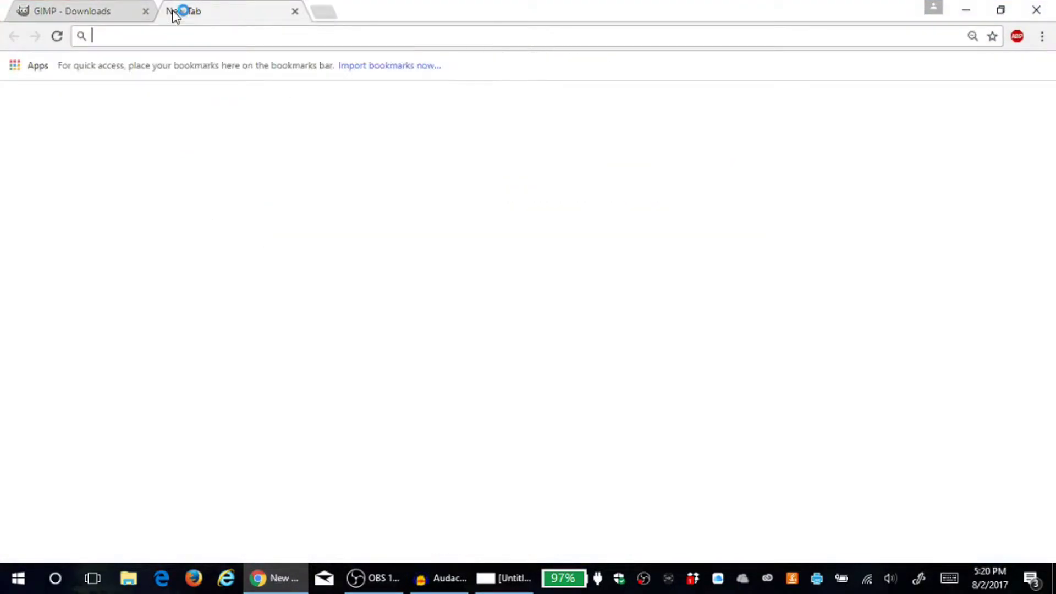
pyautogui.write('go')
pyautogui.press('Return')
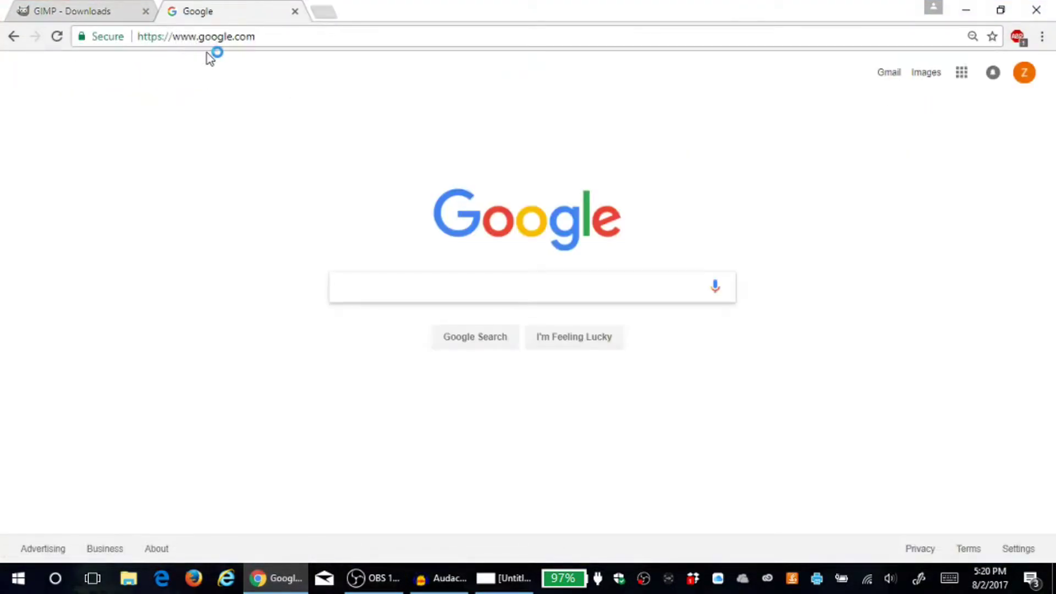
pyautogui.write('sunburst')
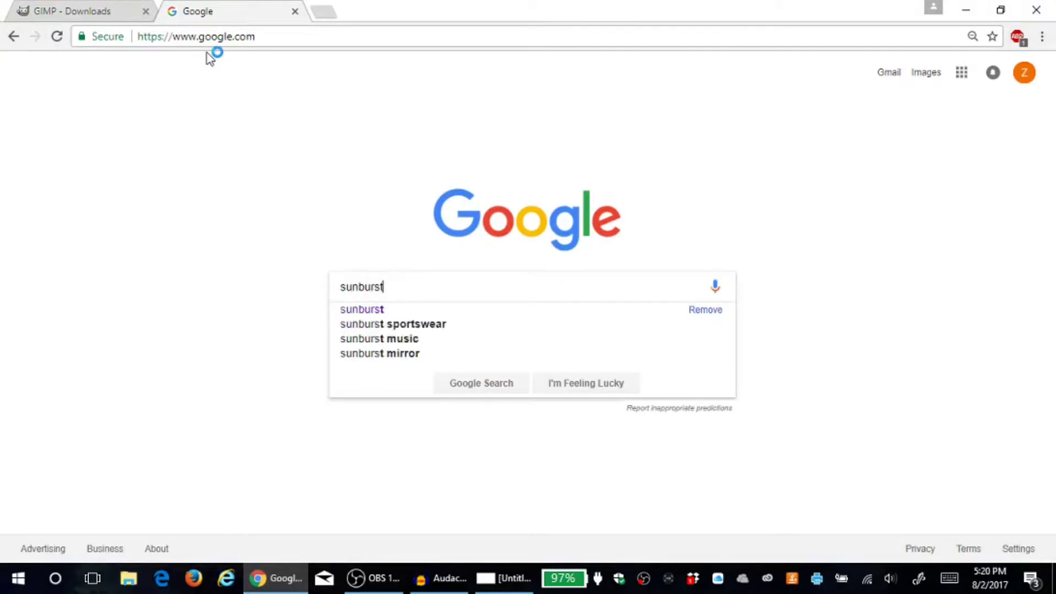
pyautogui.press('Return')
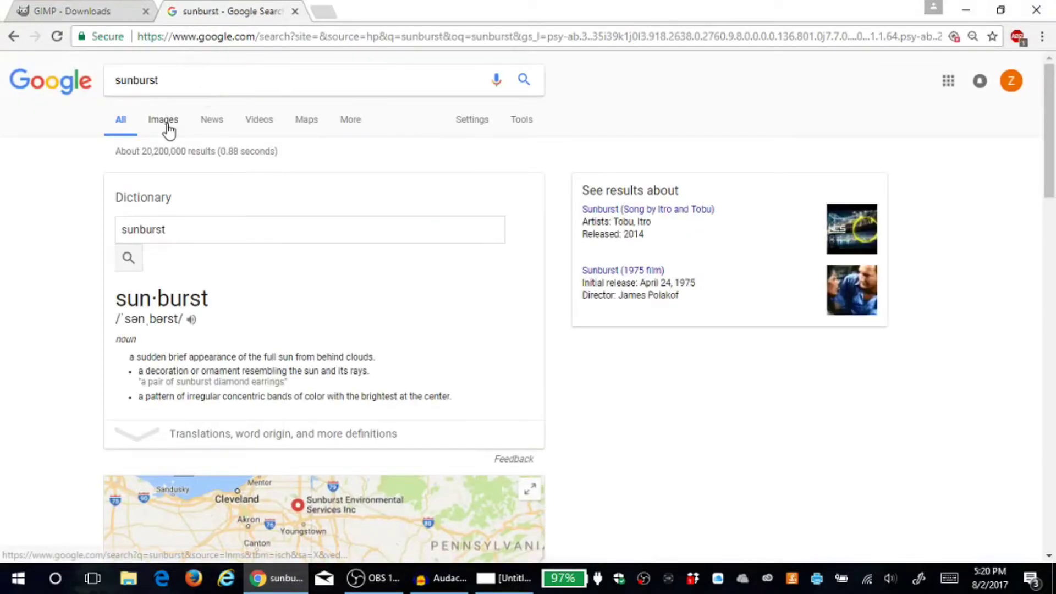
pyautogui.click(168, 126)
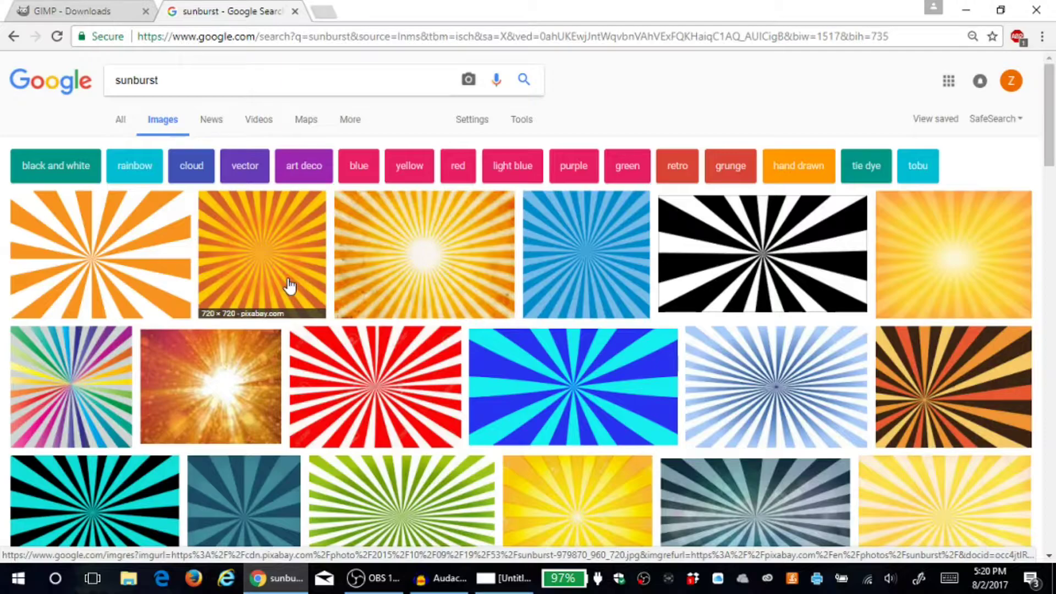
# Step: Refine the image search to "sunburst 1280x720"
pyautogui.click(193, 77)
pyautogui.write('1280x')
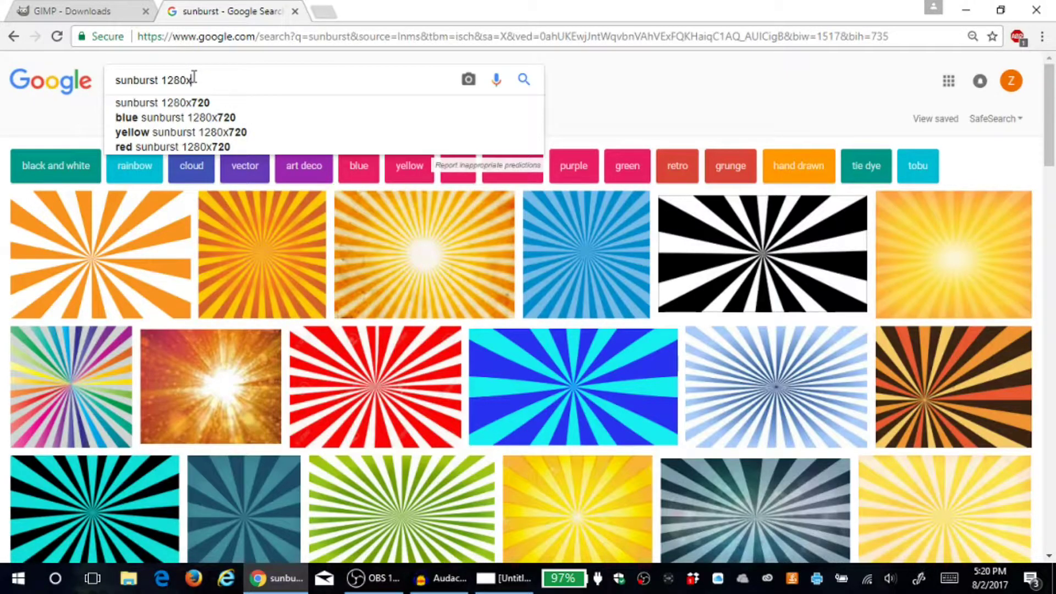
pyautogui.write('720')
pyautogui.press('Return')
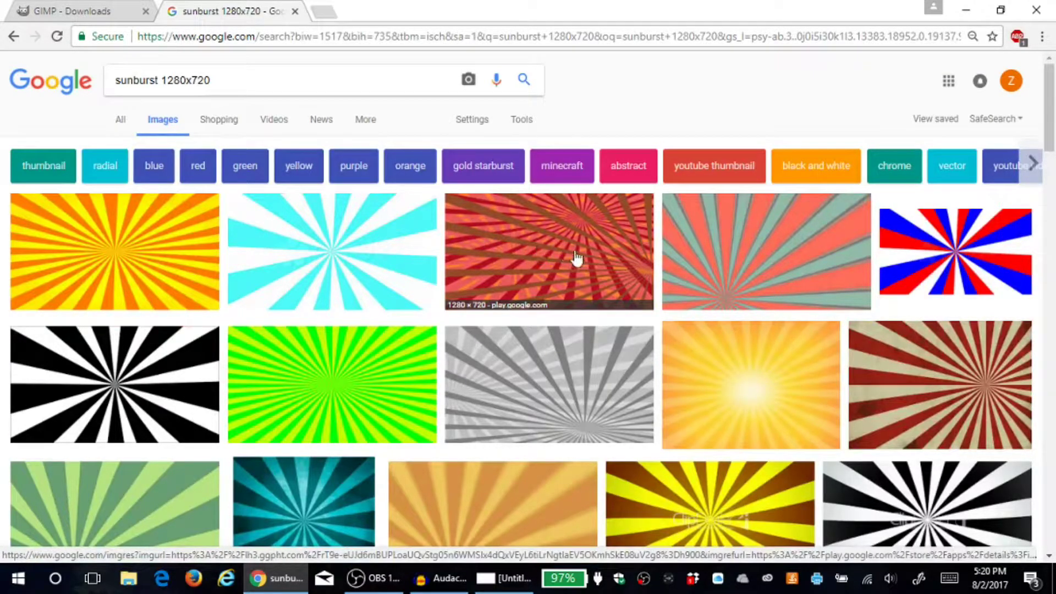
# Step: Save the orange and yellow 1280 × 720 sunburst picture to the desktop as the JPEG "subnurst"
pyautogui.rightClick(377, 254)
pyautogui.click(185, 254)
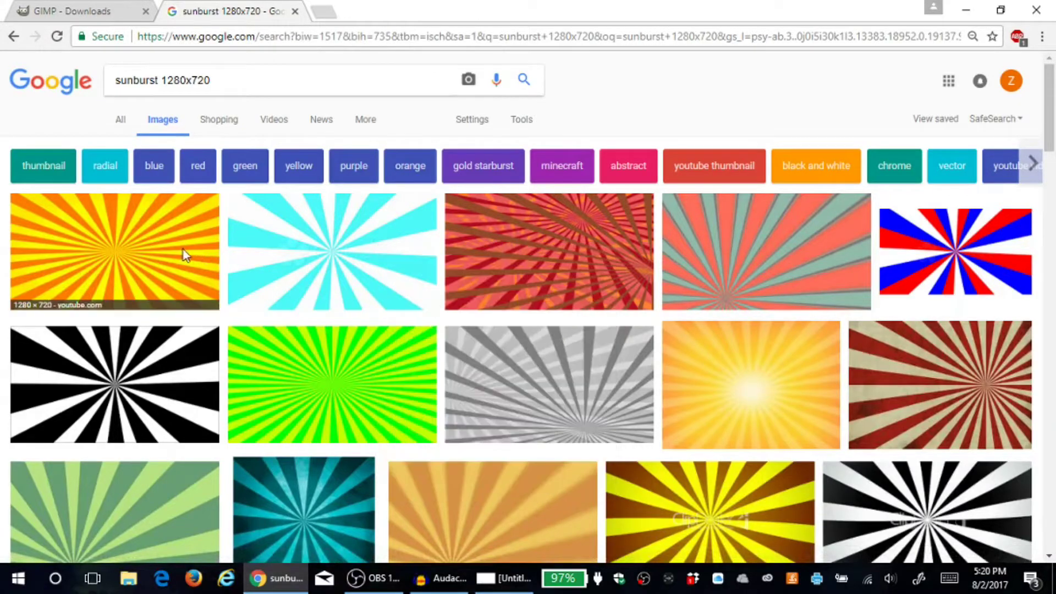
pyautogui.click(184, 254)
pyautogui.rightClick(204, 282)
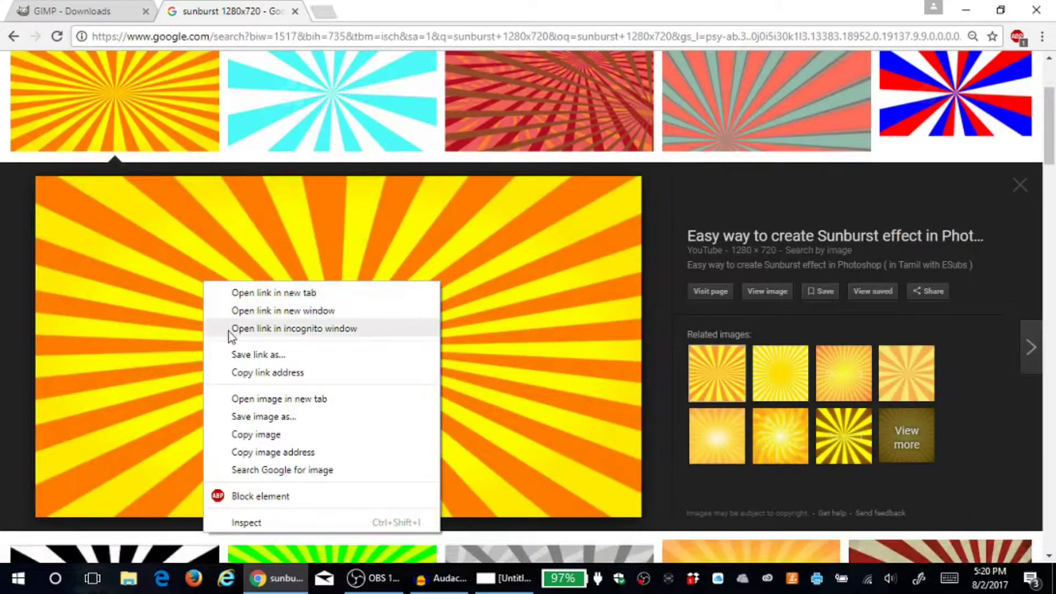
pyautogui.click(268, 420)
pyautogui.write('subnur')
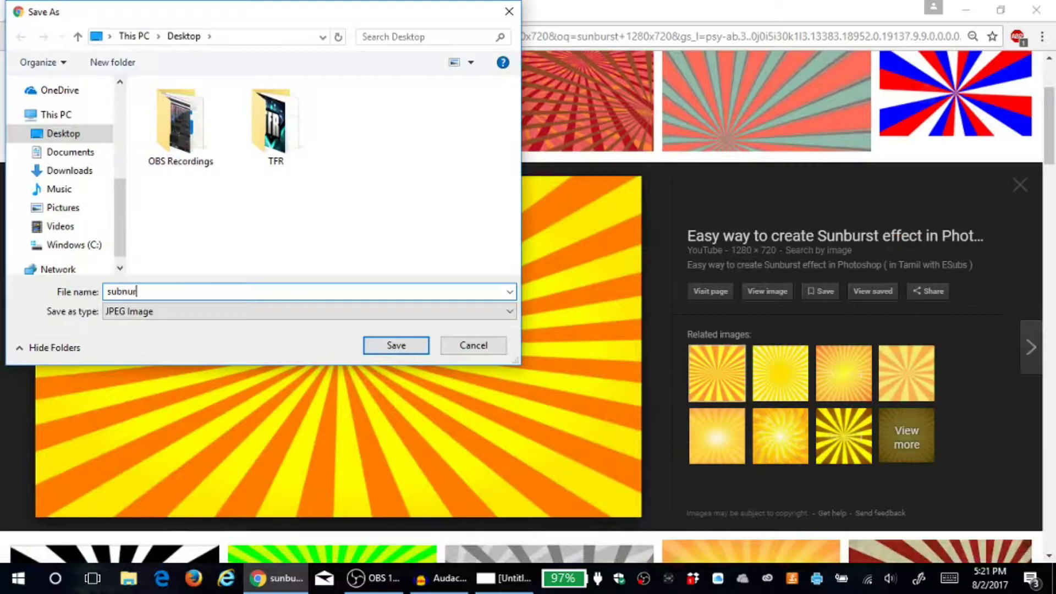
pyautogui.click(395, 352)
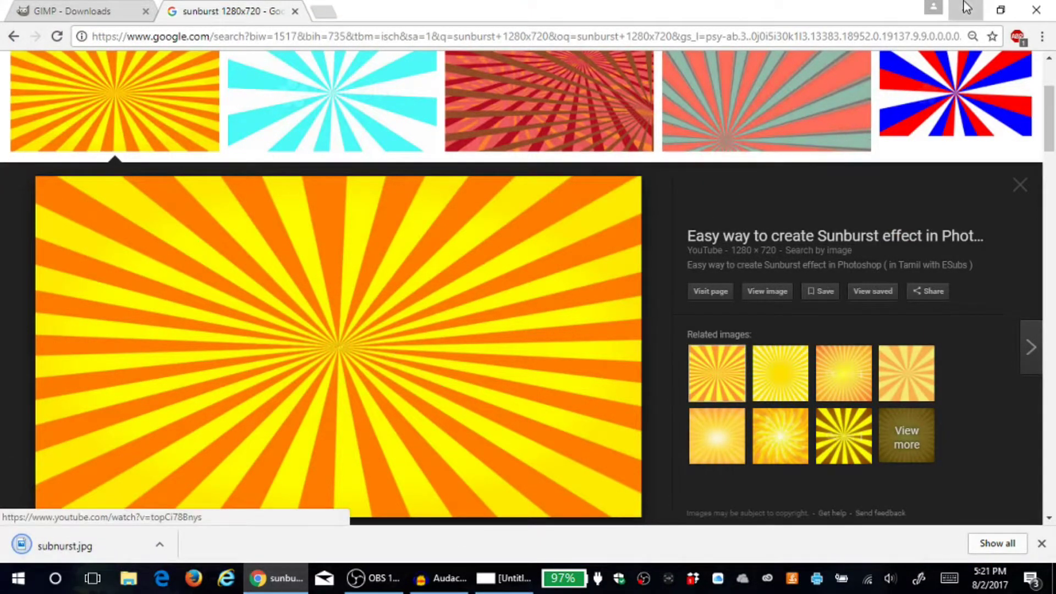
# Step: Return to GIMP, add the subnurst picture from the desktop as a new layer, and maximize the image window
pyautogui.press('super+d')
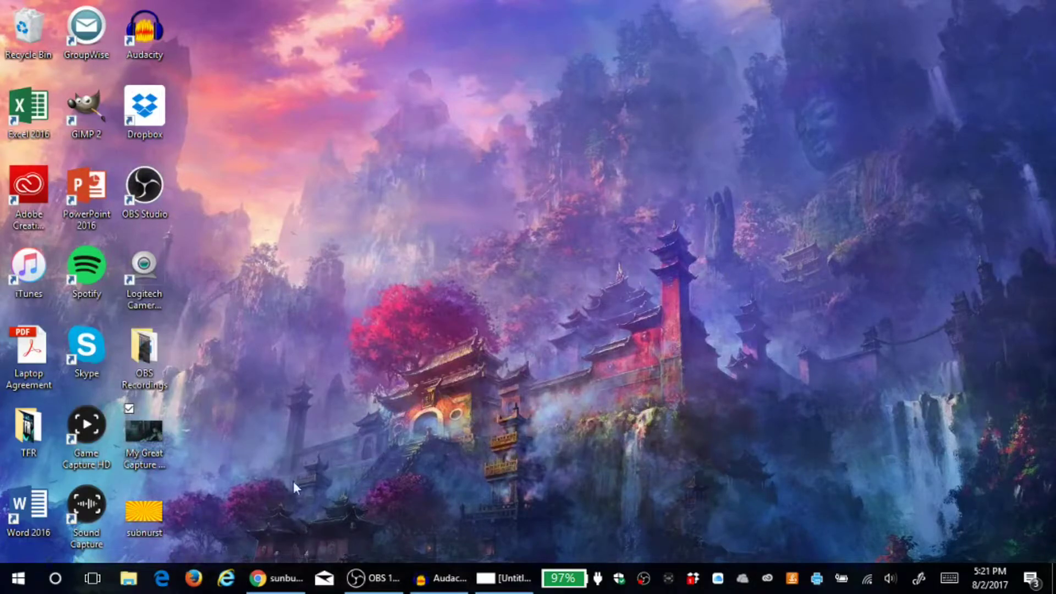
pyautogui.click(505, 578)
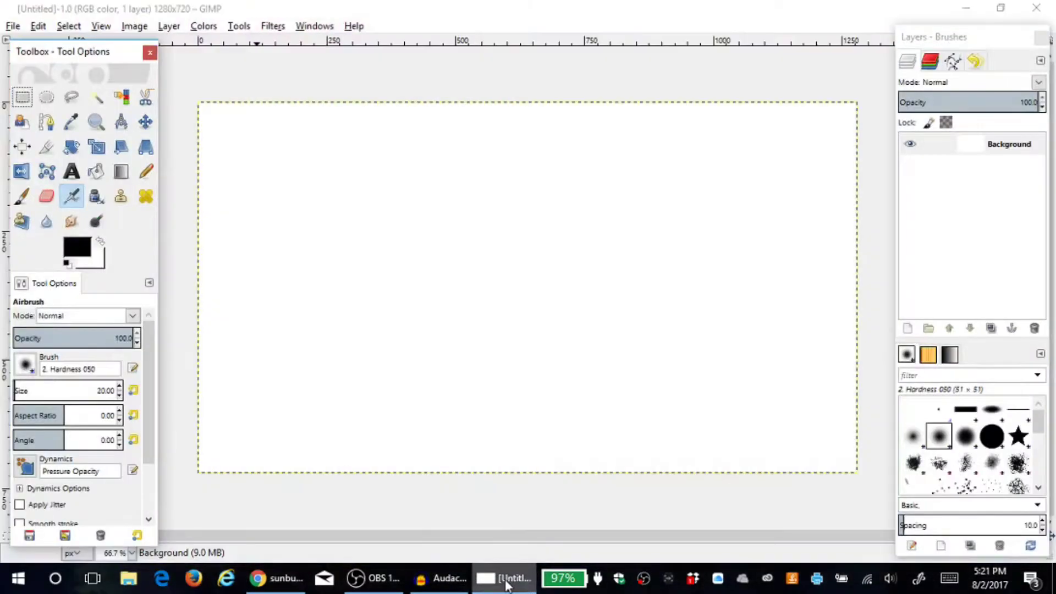
pyautogui.moveTo(428, 12); pyautogui.dragTo(542, 118)
pyautogui.moveTo(90, 52); pyautogui.dragTo(43, 51)
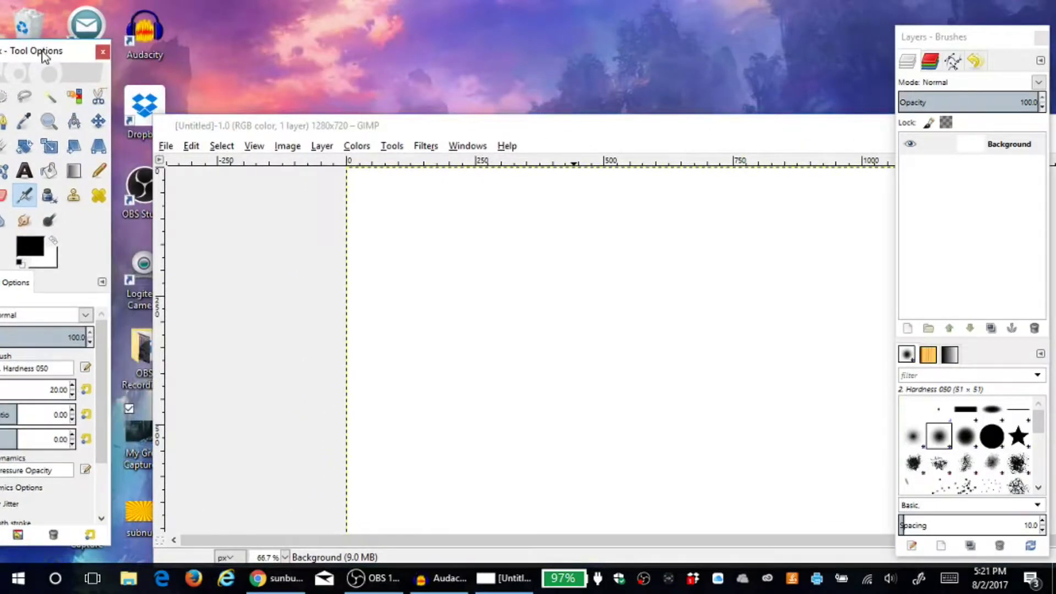
pyautogui.moveTo(132, 531); pyautogui.dragTo(181, 486)
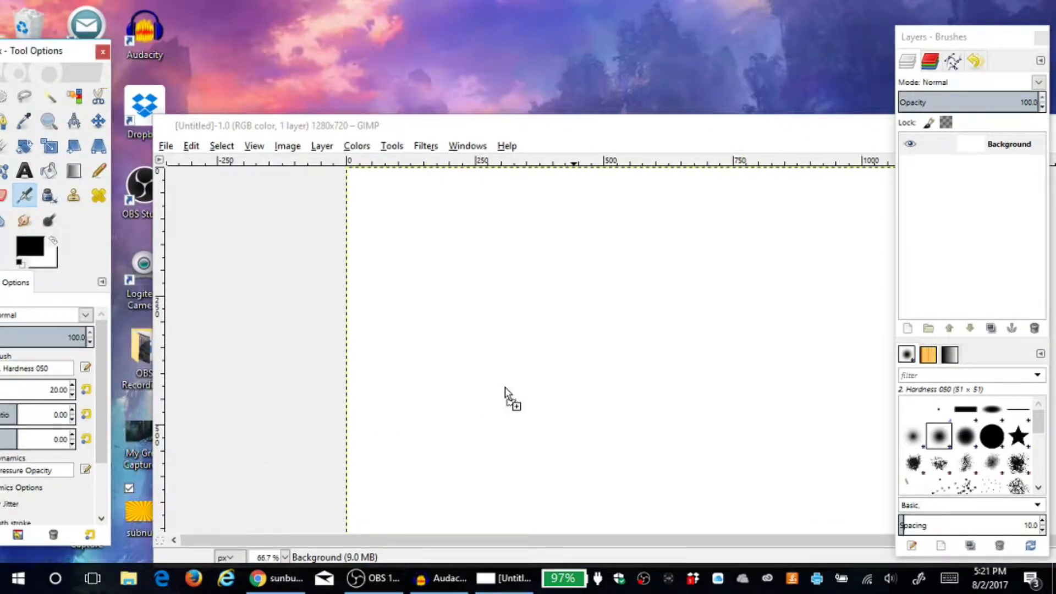
pyautogui.moveTo(505, 388); pyautogui.dragTo(506, 388)
pyautogui.moveTo(615, 136); pyautogui.dragTo(352, 135)
pyautogui.click(884, 124)
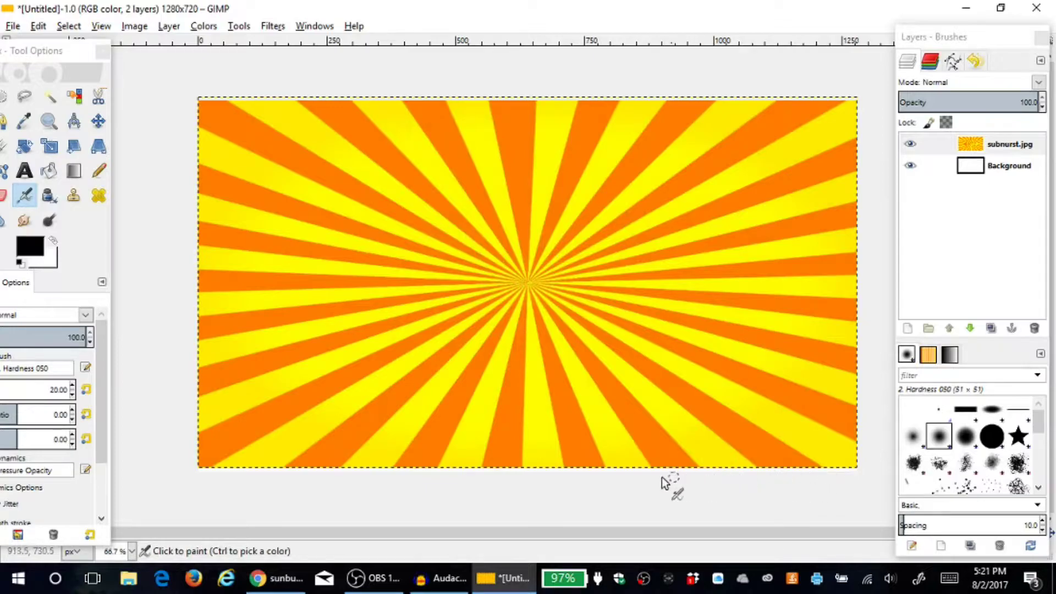
# Step: Scale the subnurst.jpg layer up slightly so that it covers the whole canvas
pyautogui.rightClick(980, 149)
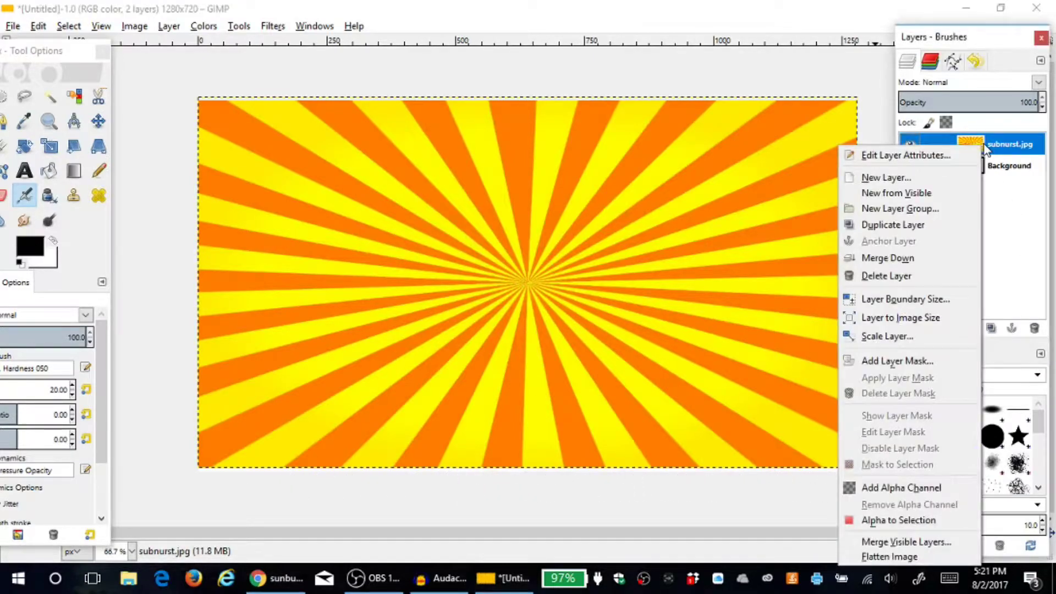
pyautogui.click(887, 337)
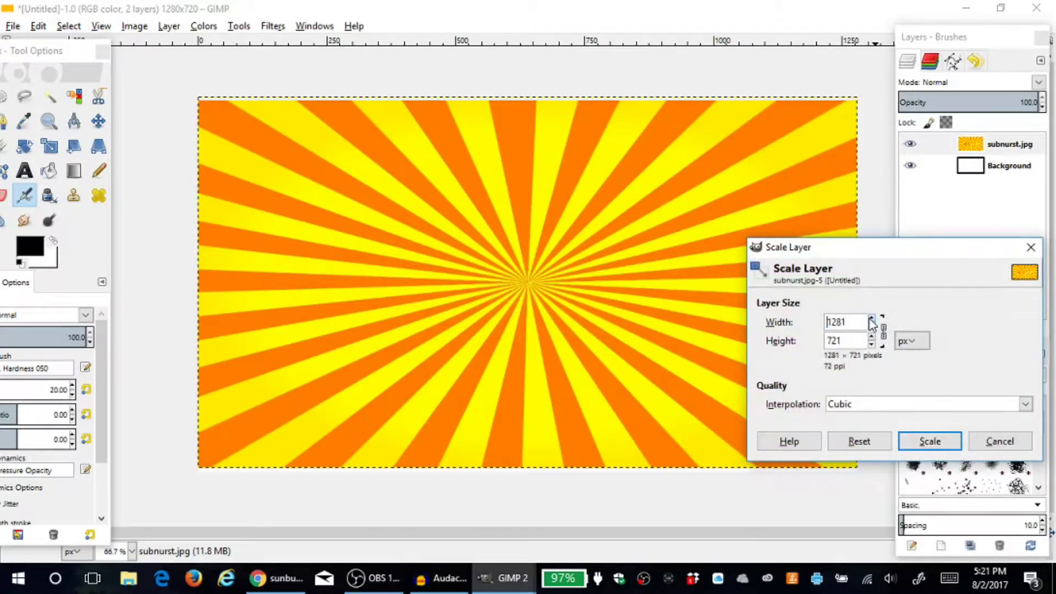
pyautogui.click(916, 440)
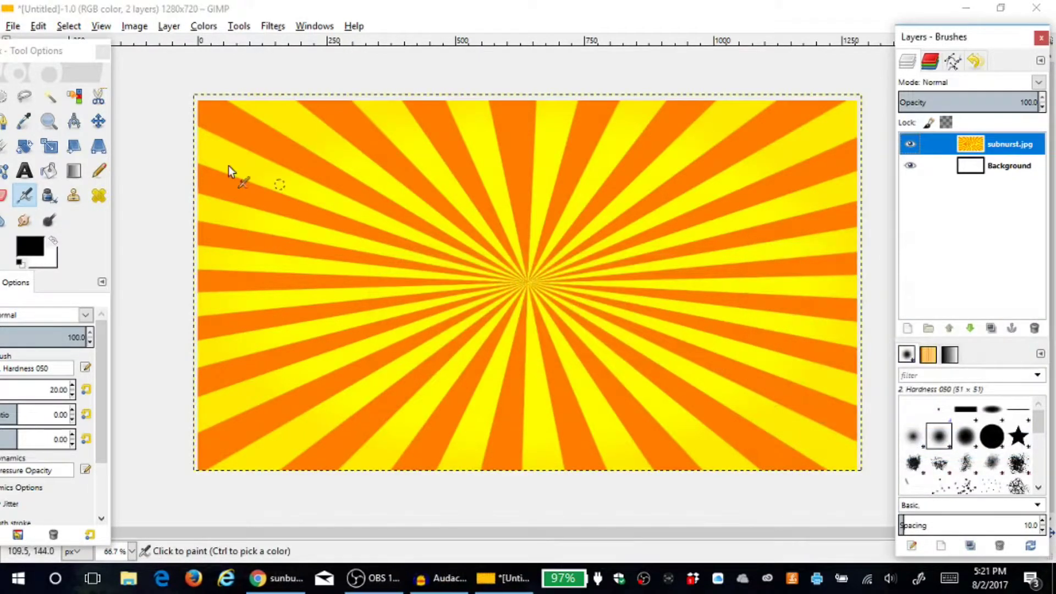
# Step: Add the My Great Capture screenshot from the desktop as a new layer above the sunburst and maximize the image window again
pyautogui.moveTo(77, 54); pyautogui.dragTo(155, 60)
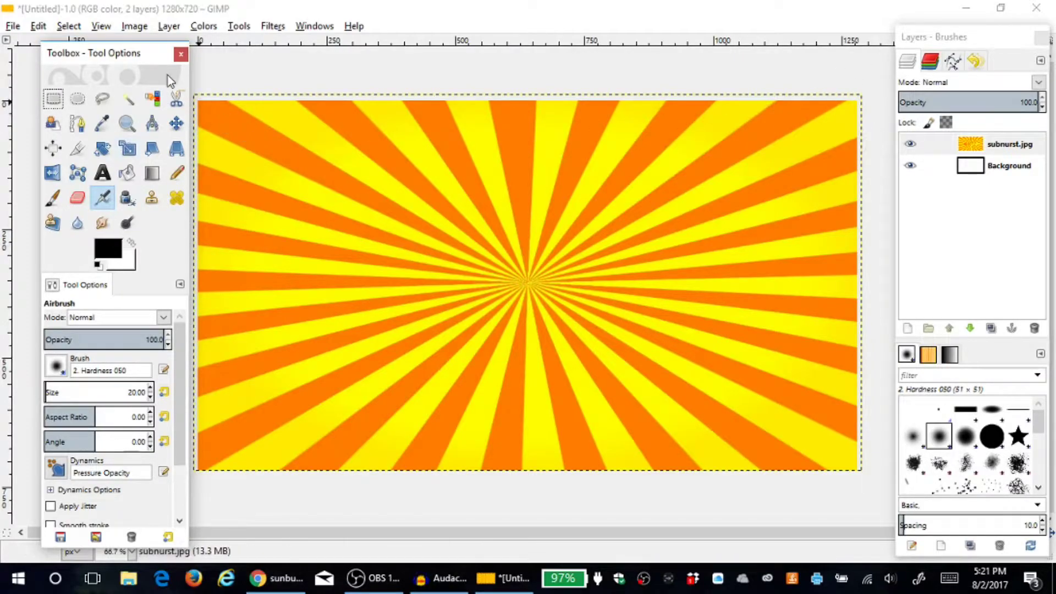
pyautogui.moveTo(143, 55)
pyautogui.mouseDown()
pyautogui.moveTo(103, 55)
pyautogui.moveTo(123, 53)
pyautogui.mouseUp()
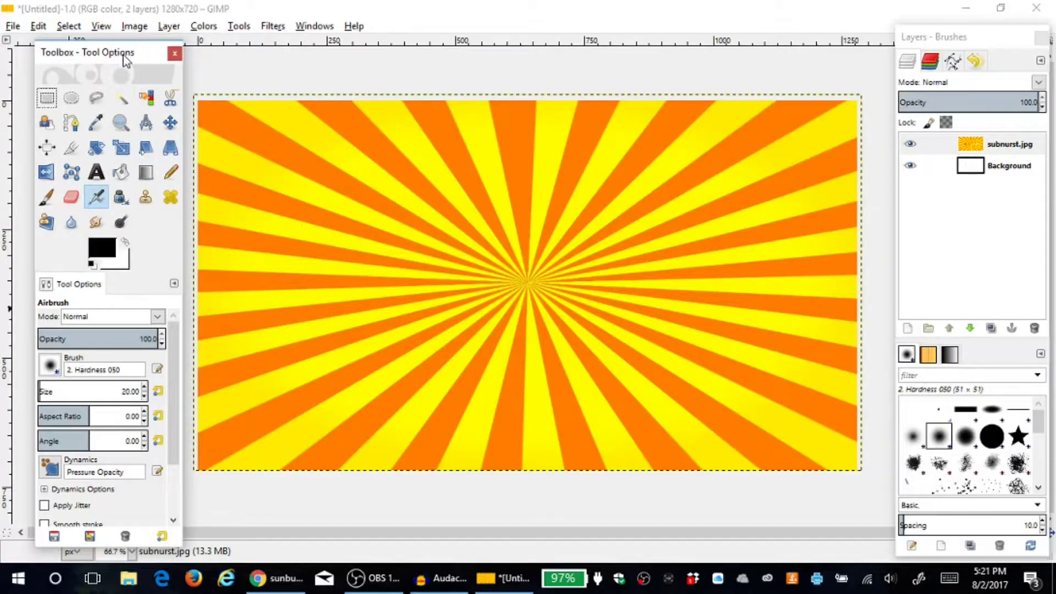
pyautogui.doubleClick(458, 12)
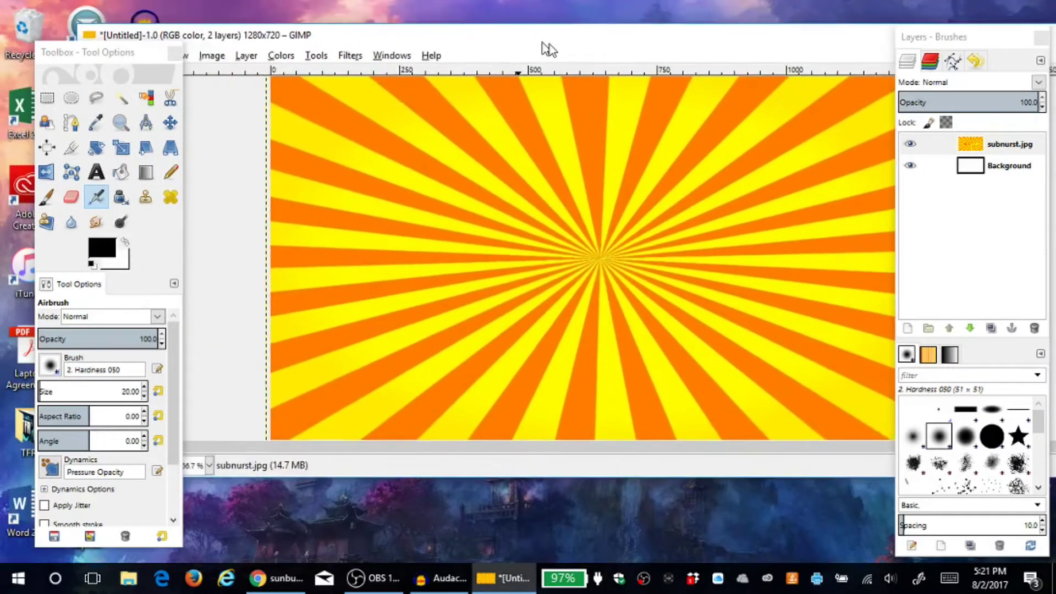
pyautogui.moveTo(141, 54); pyautogui.dragTo(96, 51)
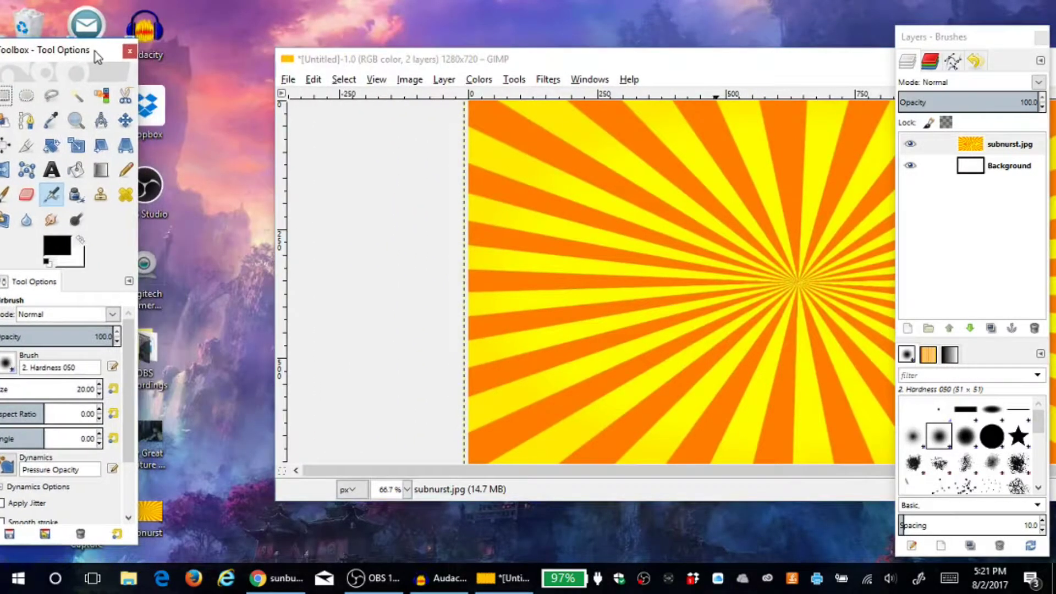
pyautogui.moveTo(154, 443); pyautogui.dragTo(374, 337)
pyautogui.moveTo(636, 295); pyautogui.dragTo(638, 297)
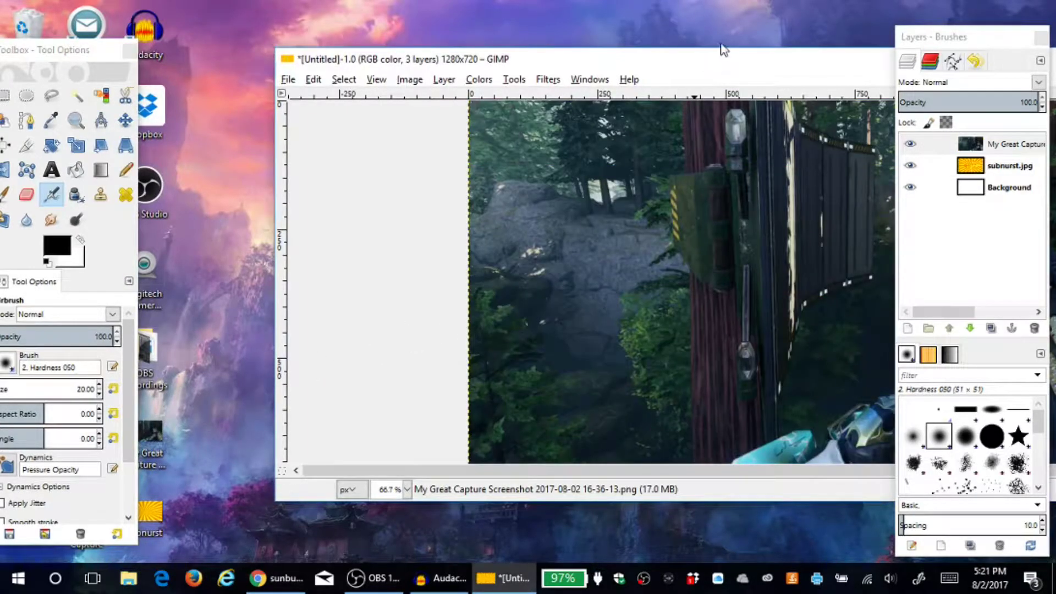
pyautogui.moveTo(718, 58); pyautogui.dragTo(283, 63)
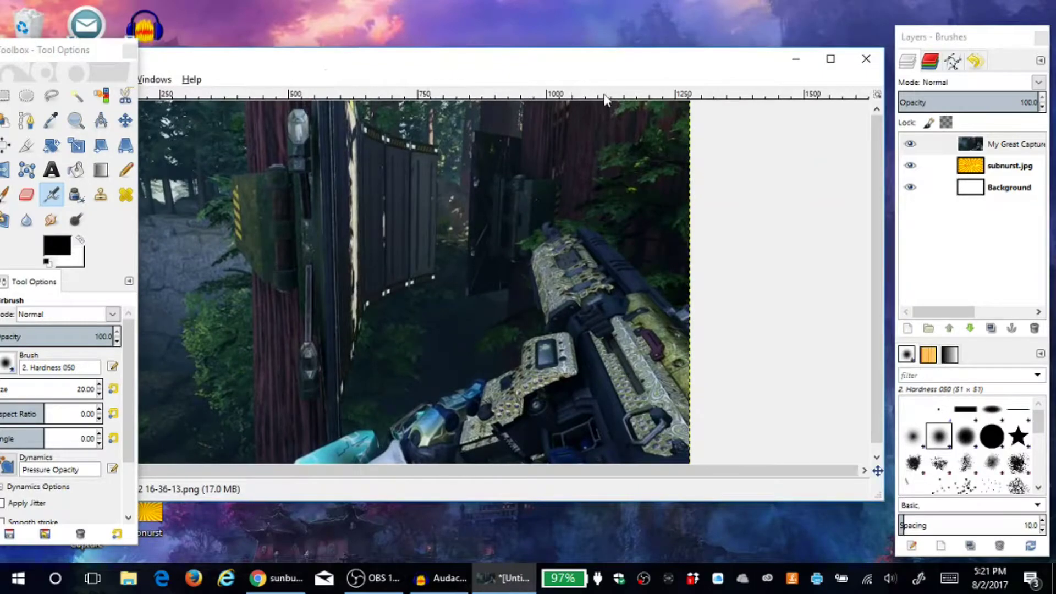
pyautogui.click(831, 58)
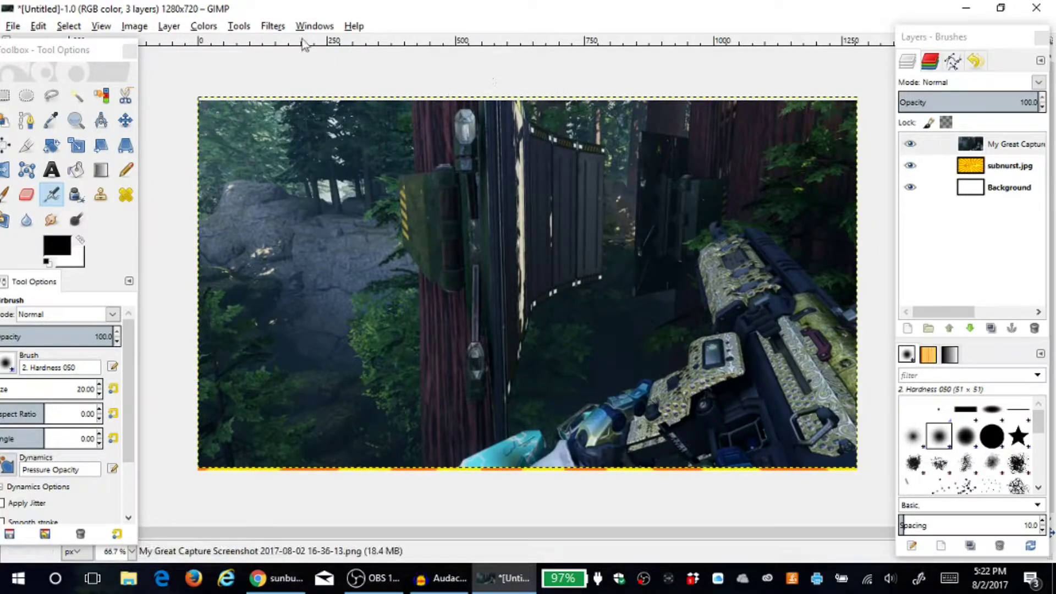
# Step: Zoom the image to 100% on the gun and move the Layers - Brushes window next to the toolbox, clear of the gun
pyautogui.click(135, 26)
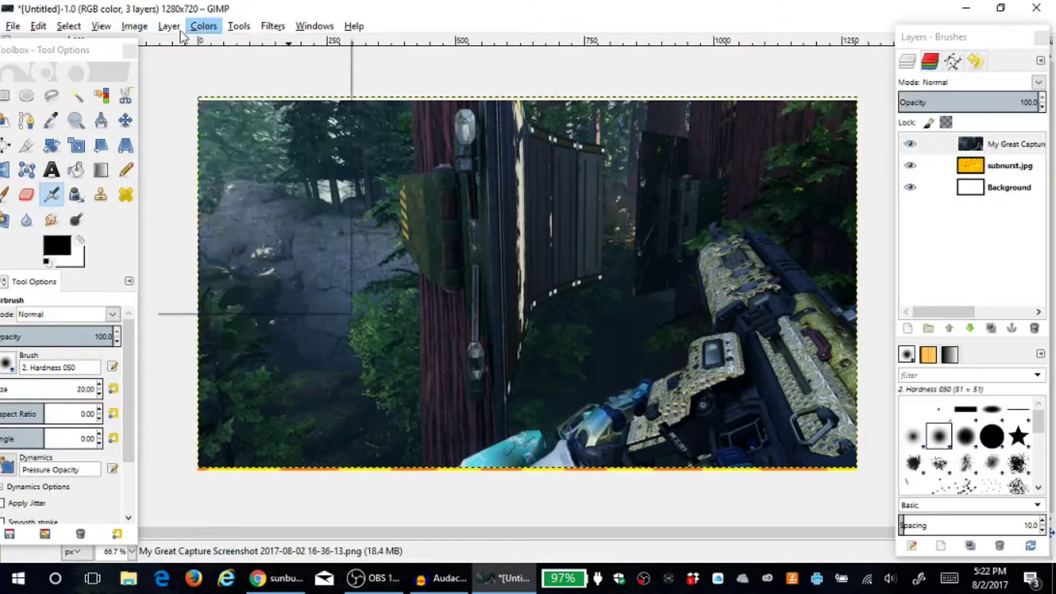
pyautogui.moveTo(101, 26)
pyautogui.moveTo(128, 82)
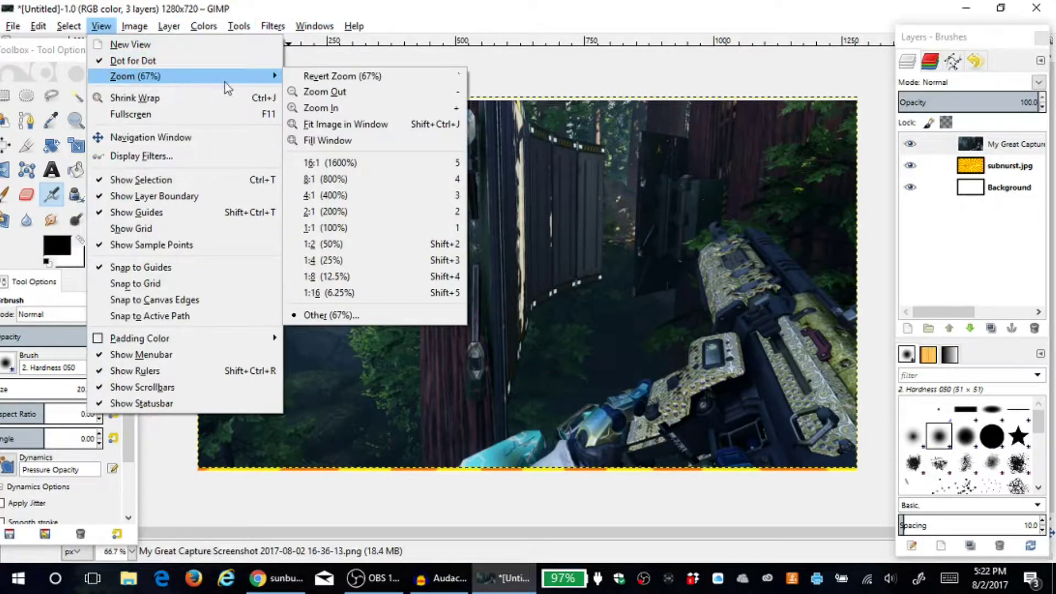
pyautogui.click(318, 108)
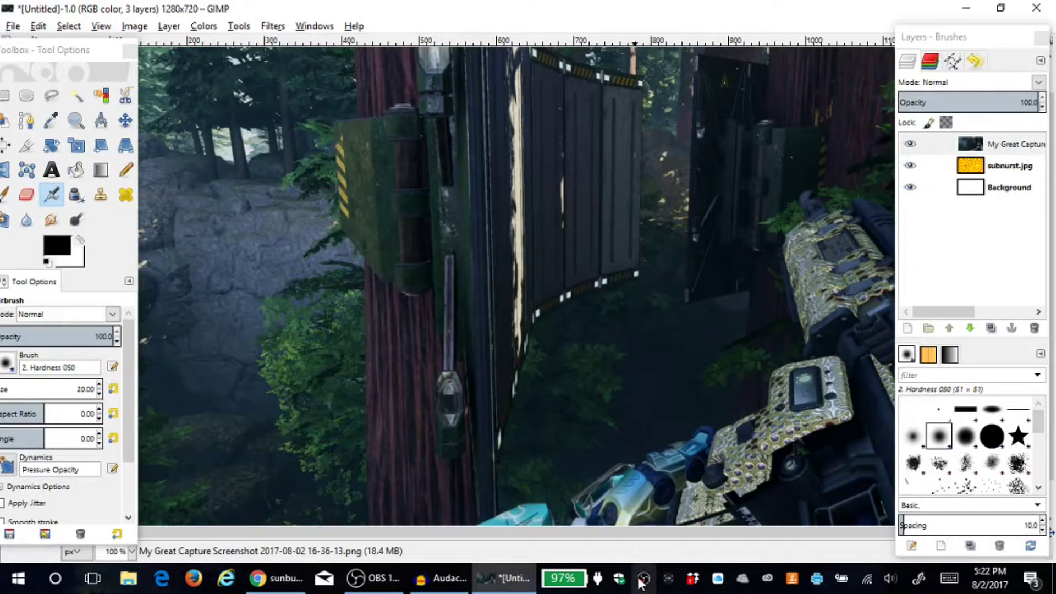
pyautogui.moveTo(968, 37); pyautogui.dragTo(284, 50)
pyautogui.moveTo(1048, 198); pyautogui.dragTo(1044, 303)
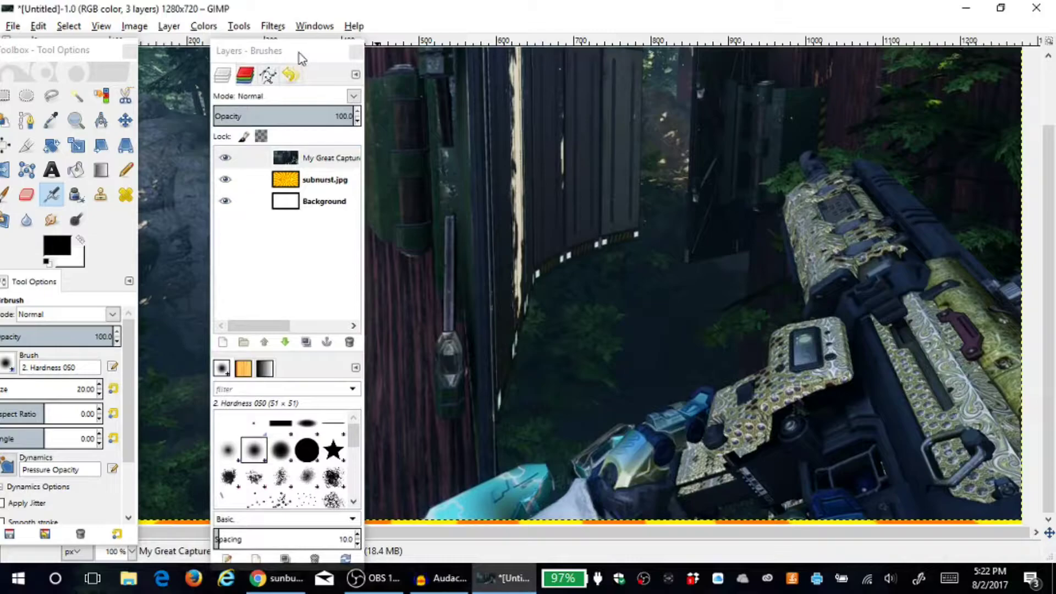
pyautogui.moveTo(299, 52); pyautogui.dragTo(302, 51)
pyautogui.click(103, 55)
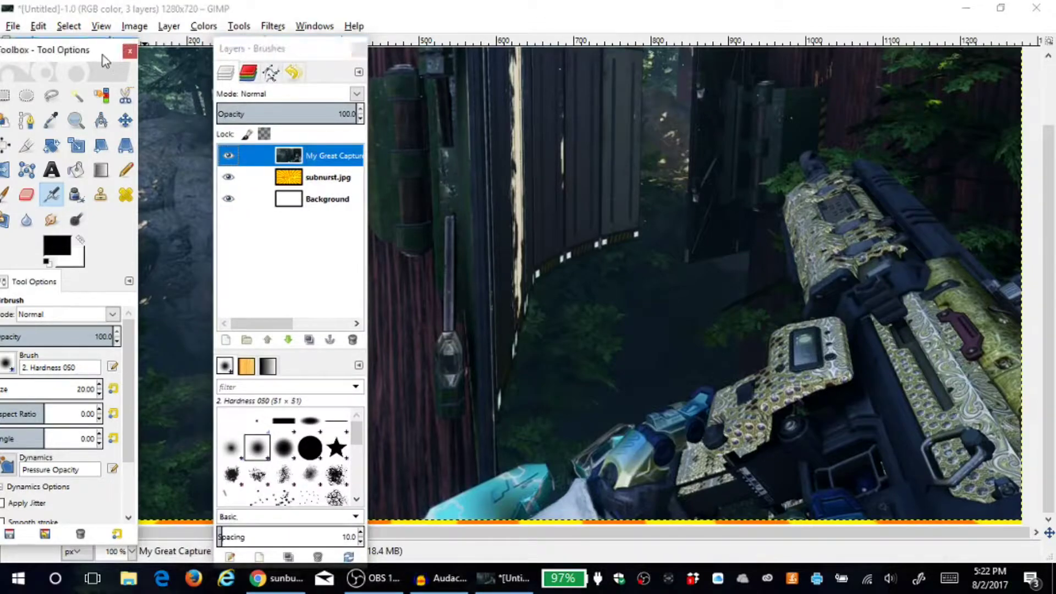
# Step: Trace a closed Free Select outline around the arm and gun, following the canvas edges where the gun is cut off
pyautogui.click(53, 96)
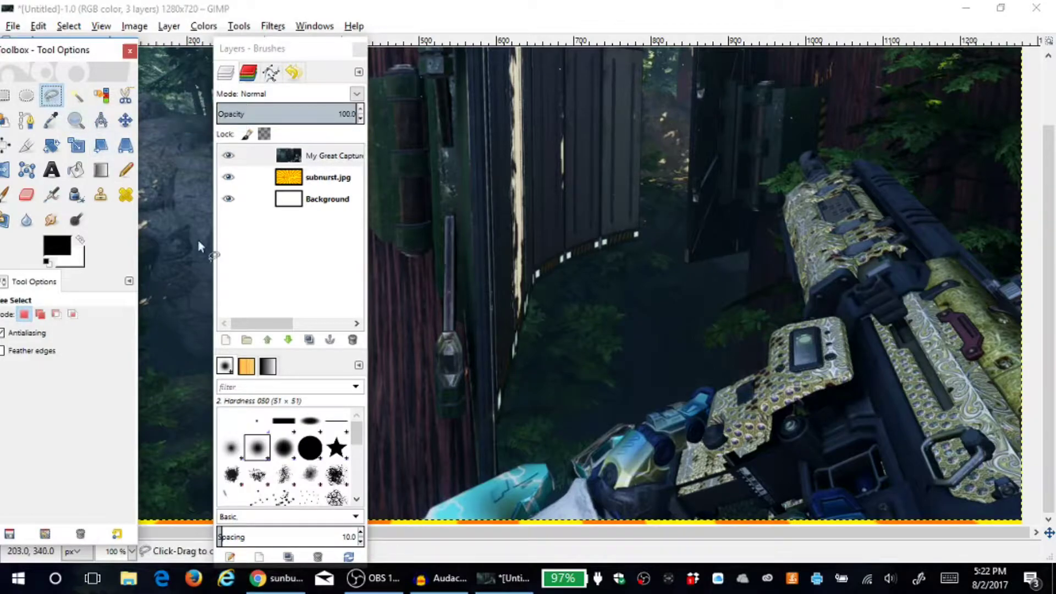
pyautogui.click(425, 522)
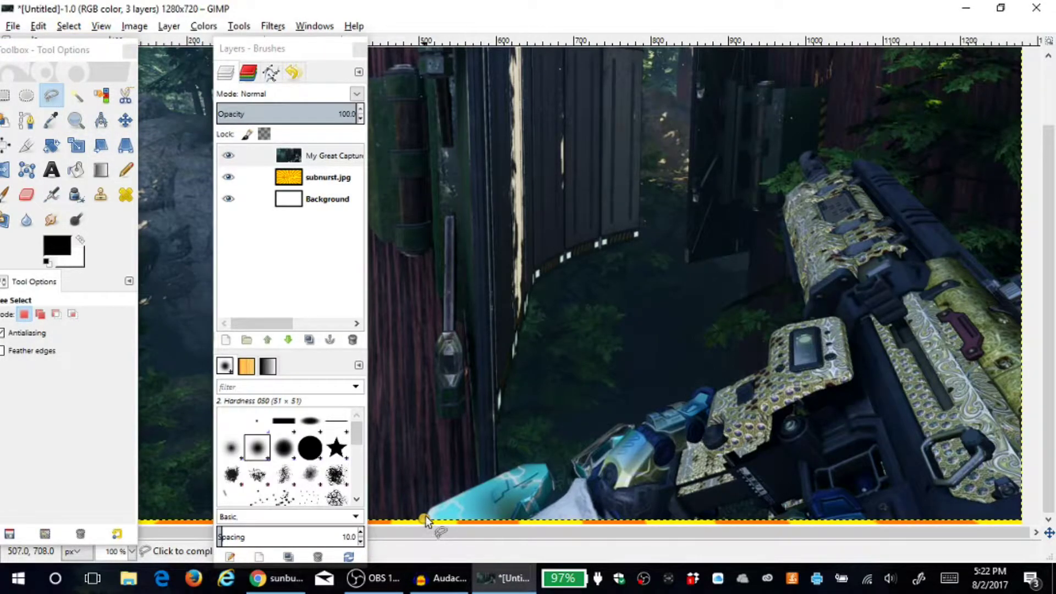
pyautogui.click(430, 509)
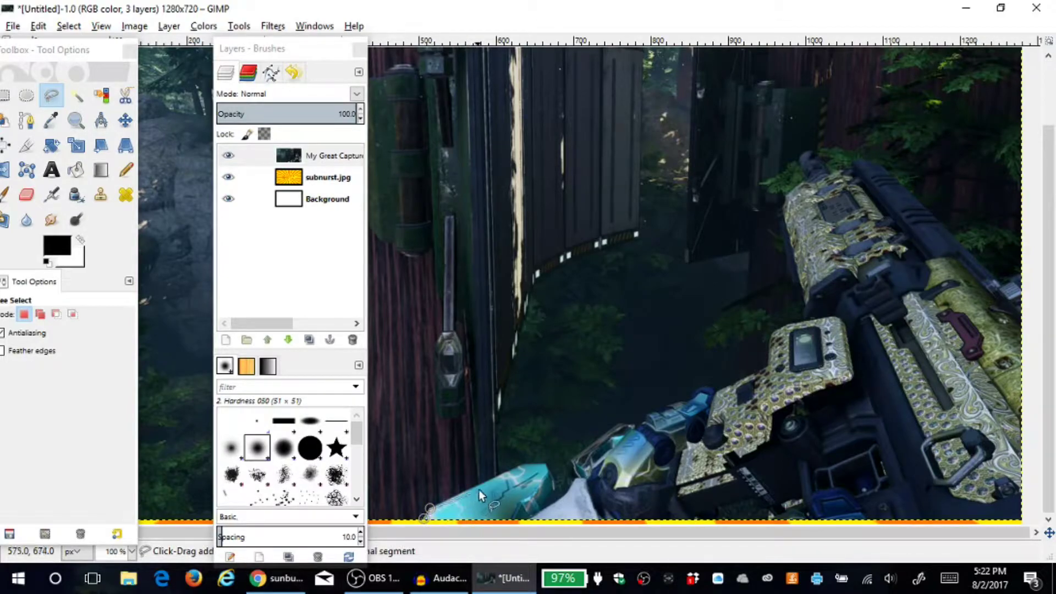
pyautogui.click(521, 466)
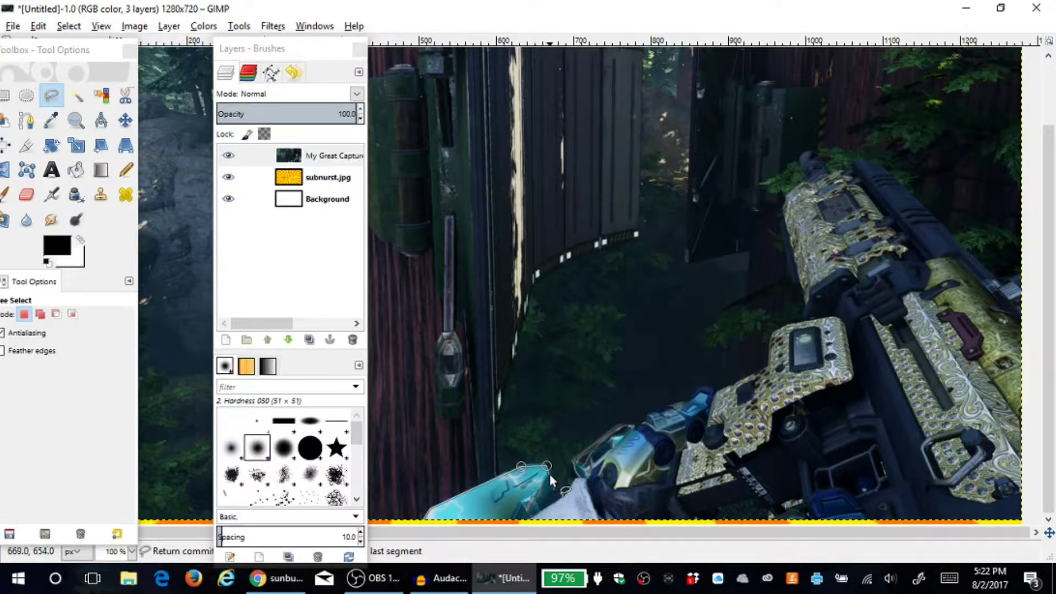
pyautogui.click(576, 476)
pyautogui.click(619, 424)
pyautogui.click(636, 425)
pyautogui.click(647, 415)
pyautogui.click(732, 385)
pyautogui.click(741, 378)
pyautogui.click(788, 324)
pyautogui.click(801, 321)
pyautogui.click(801, 312)
pyautogui.click(805, 304)
pyautogui.click(815, 298)
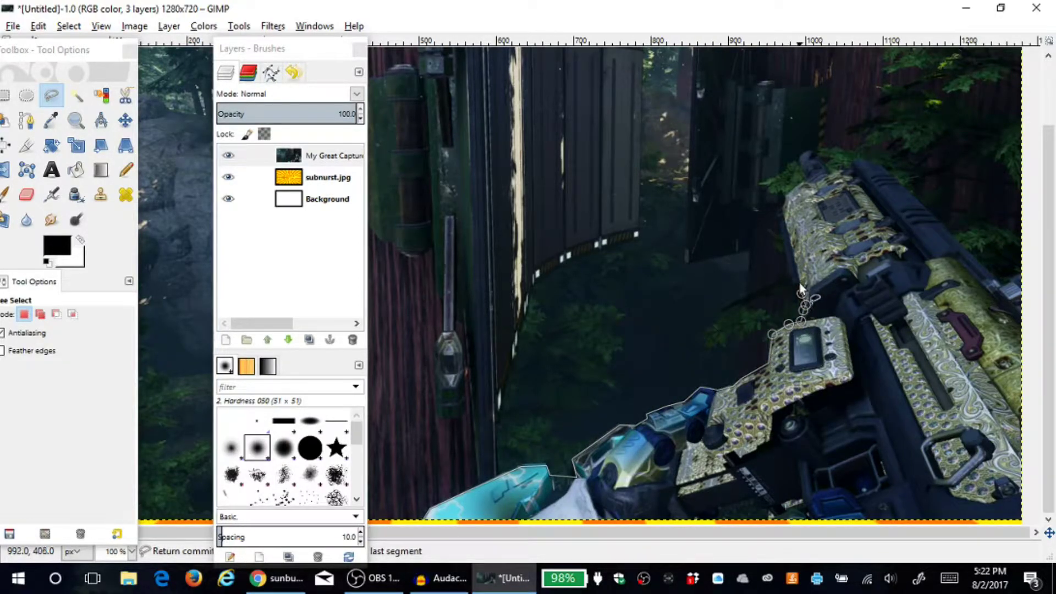
pyautogui.click(780, 216)
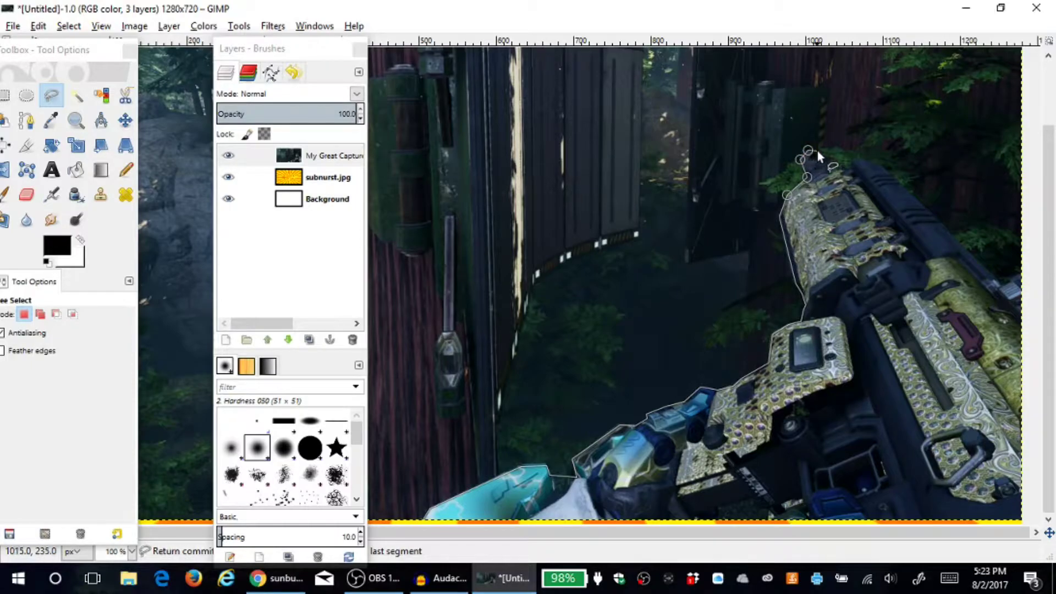
pyautogui.click(845, 172)
pyautogui.click(852, 161)
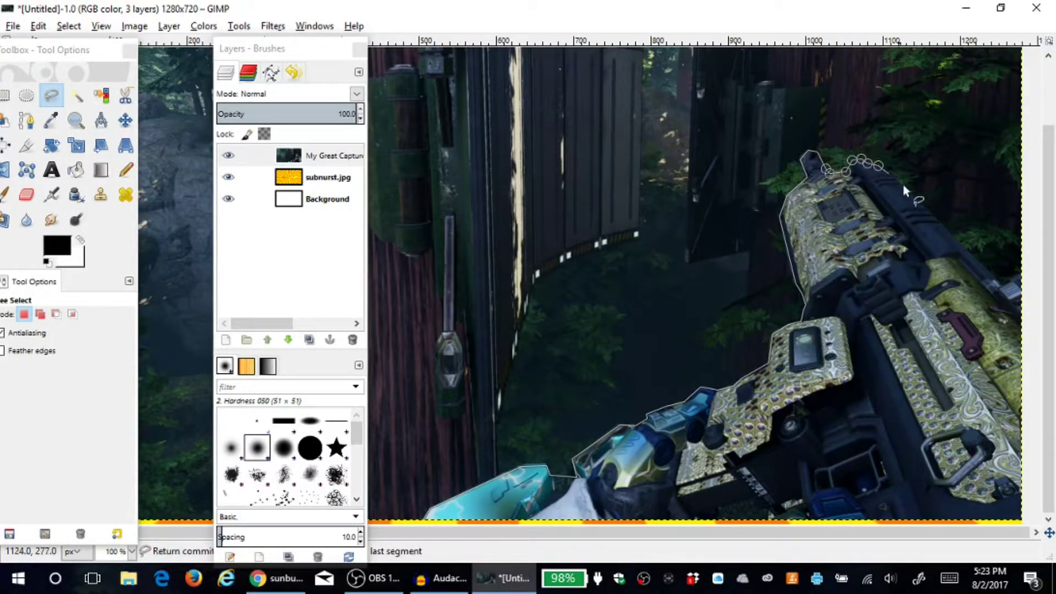
pyautogui.click(998, 283)
pyautogui.click(1010, 284)
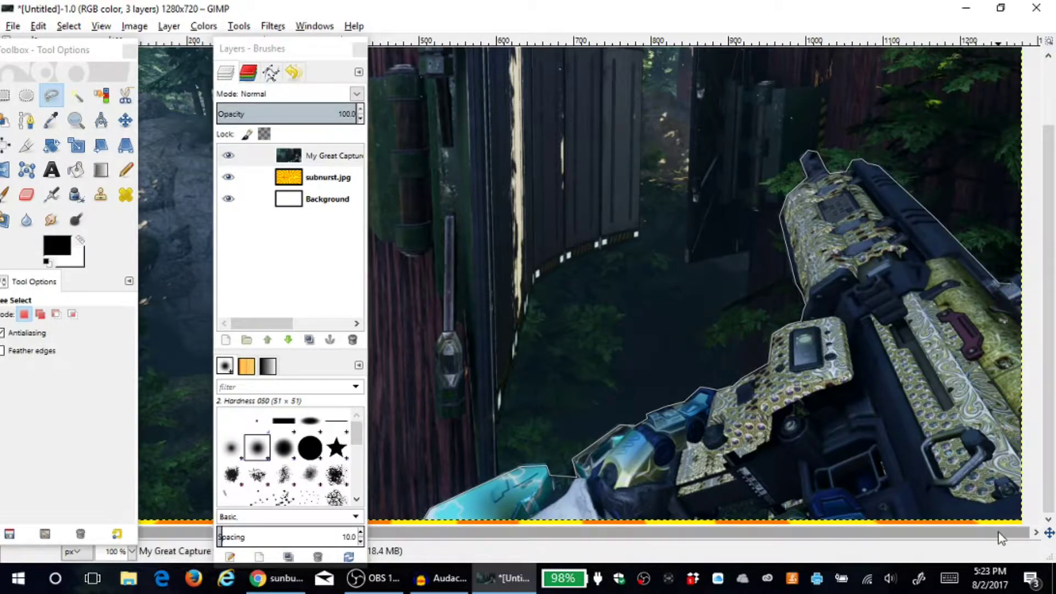
pyautogui.click(1019, 290)
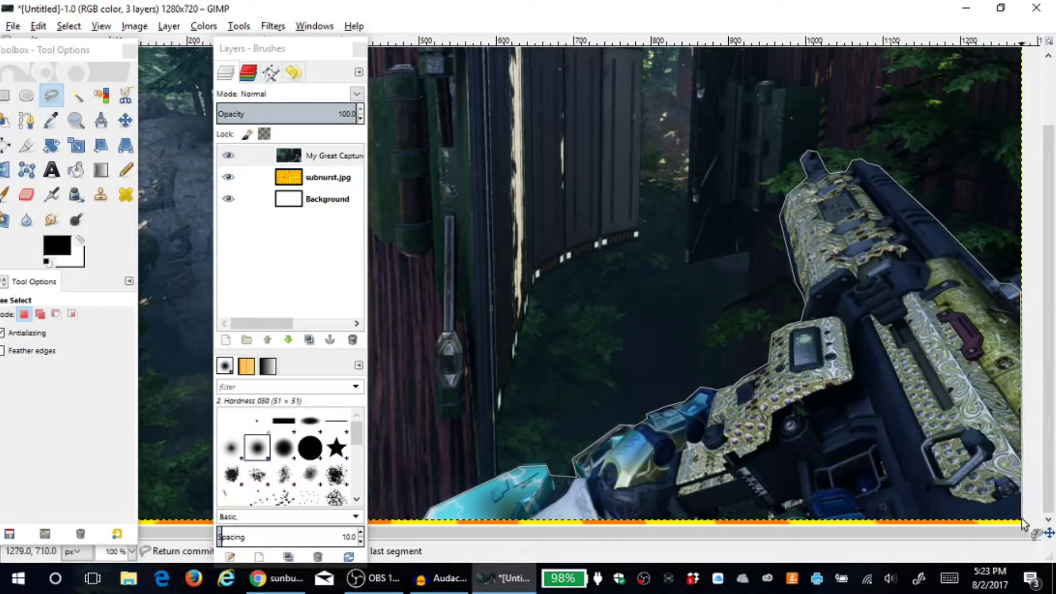
pyautogui.click(1021, 521)
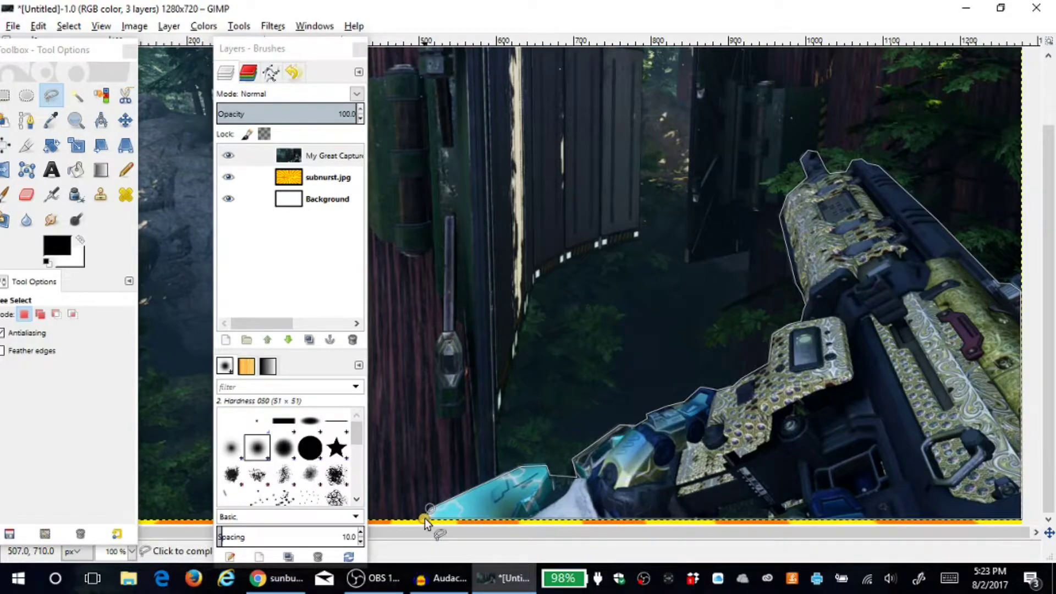
pyautogui.click(424, 517)
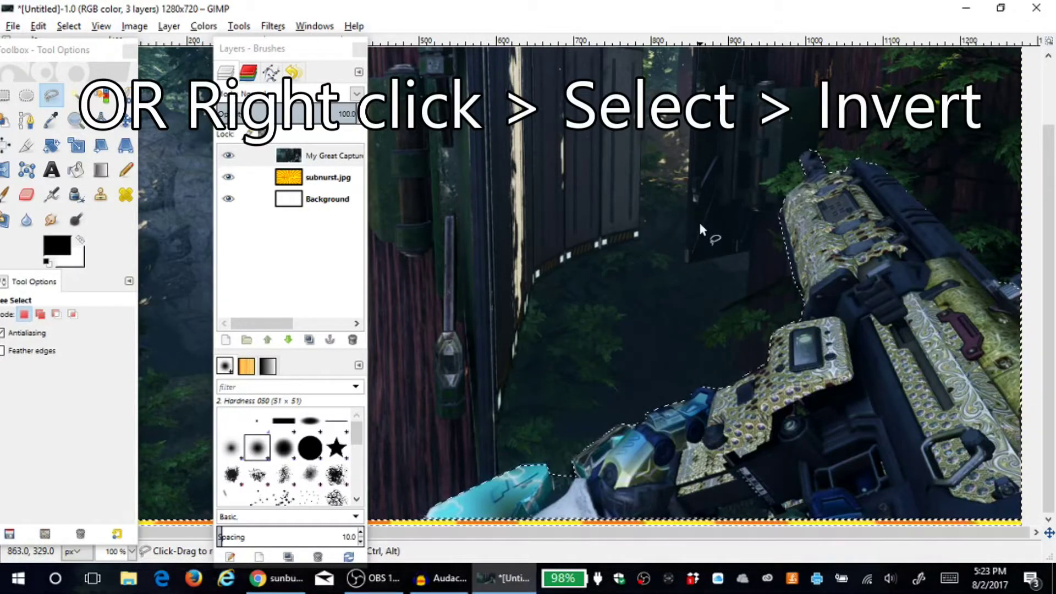
# Step: Delete everything outside the arm and gun from the My Great Capture layer and clear the selection
pyautogui.press('Delete')
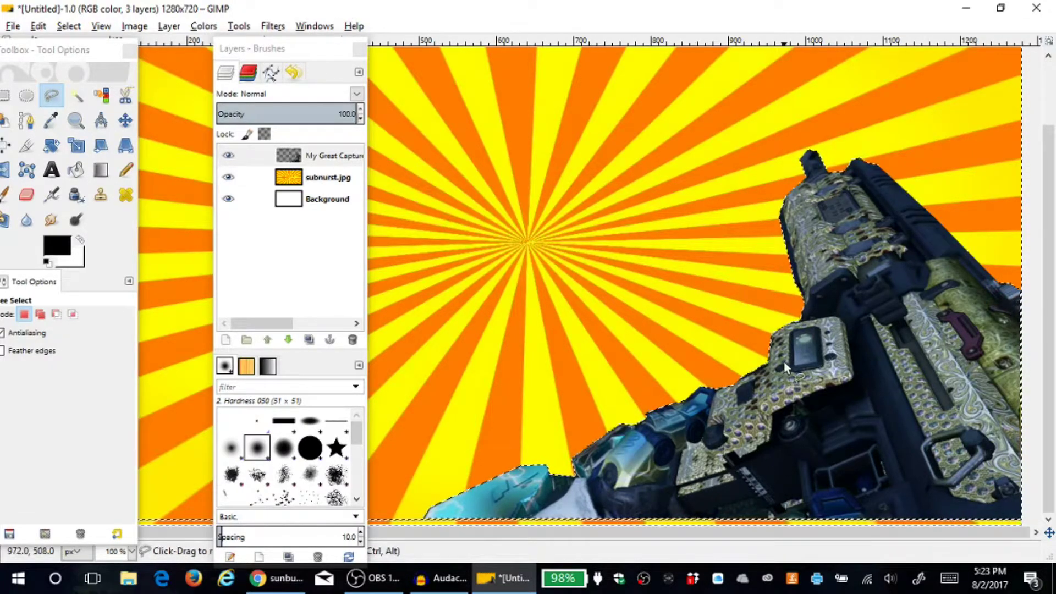
pyautogui.hotkey('ctrl', 'shift', 'a')
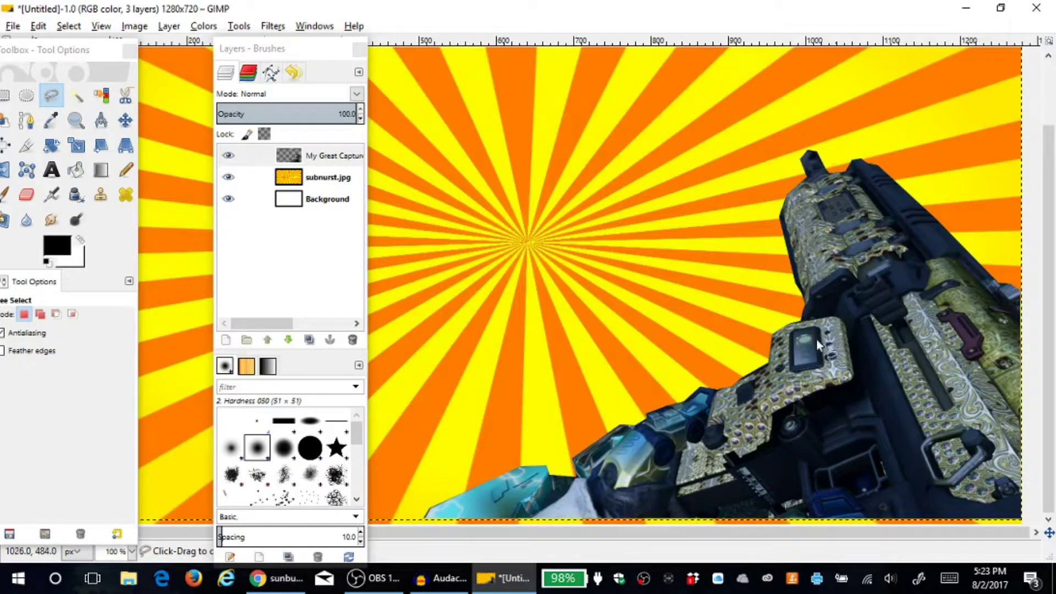
pyautogui.click(69, 28)
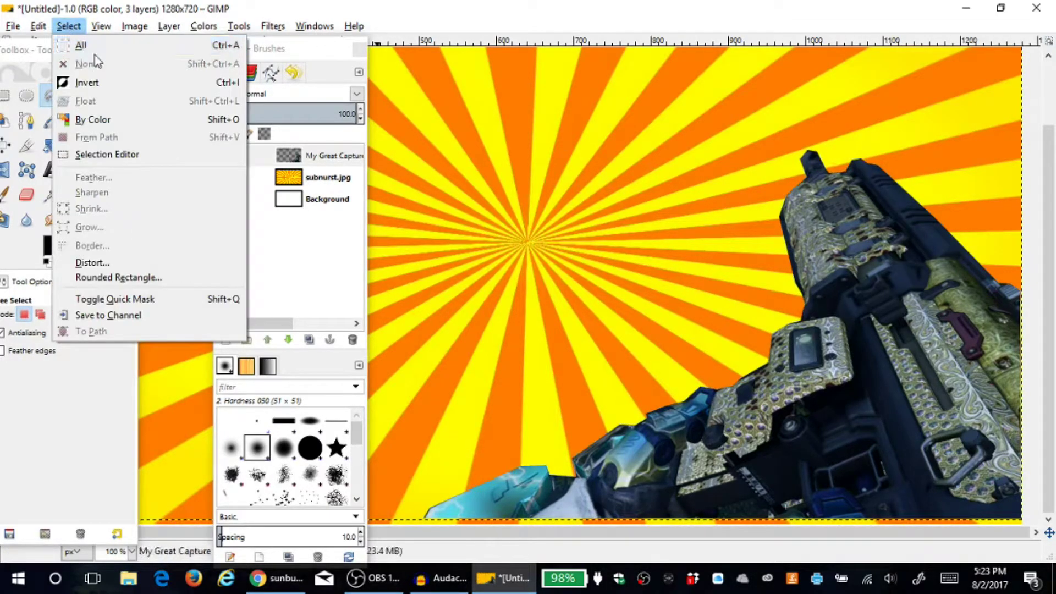
pyautogui.click(339, 6)
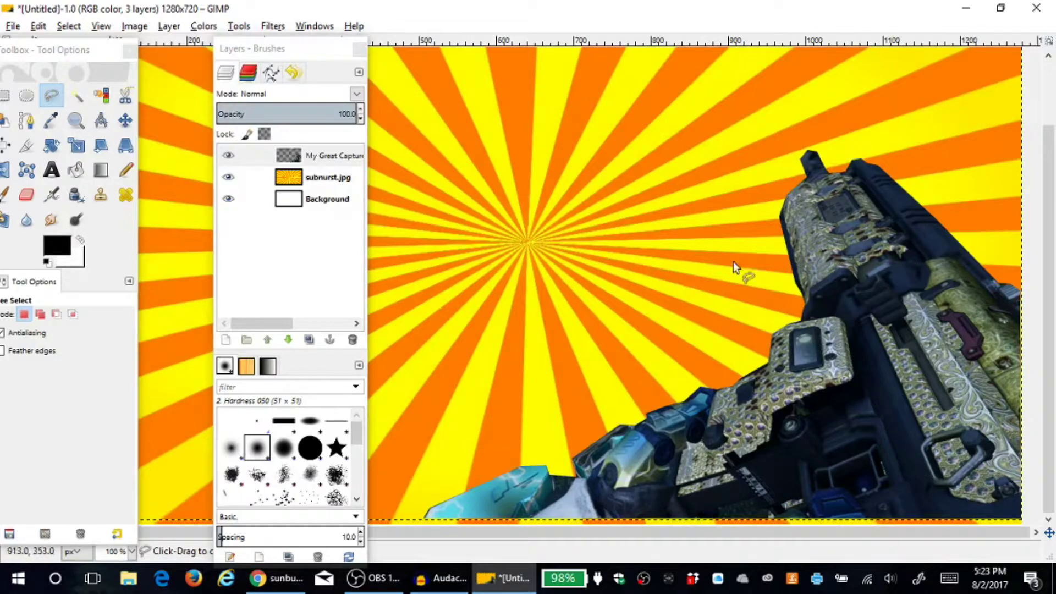
# Step: Move the gun layer down slightly to meet the canvas's bottom edge, and bring the Toolbox window fully into view
pyautogui.click(126, 120)
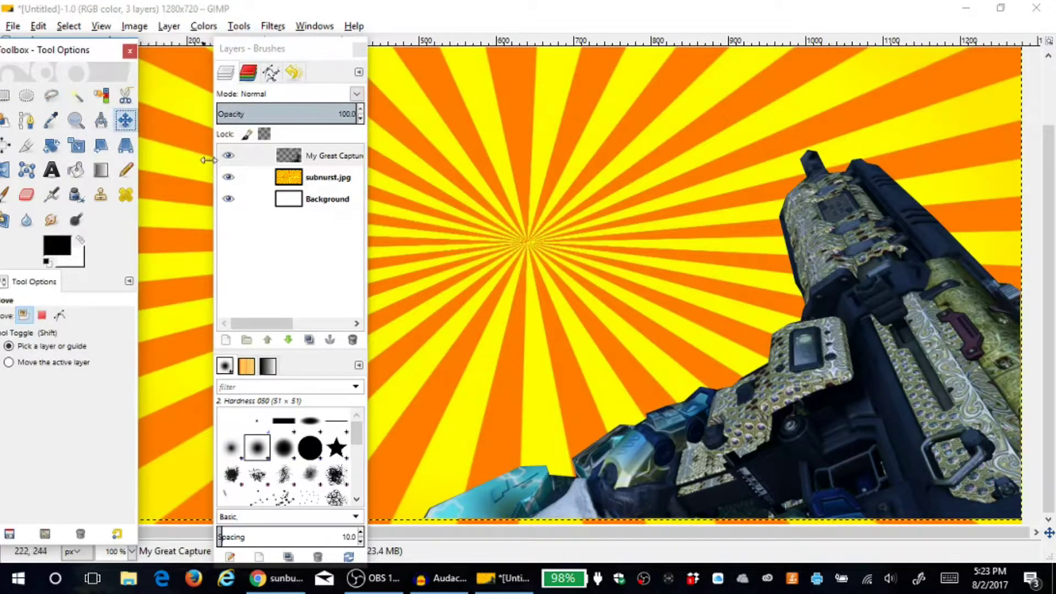
pyautogui.moveTo(834, 409); pyautogui.dragTo(837, 419)
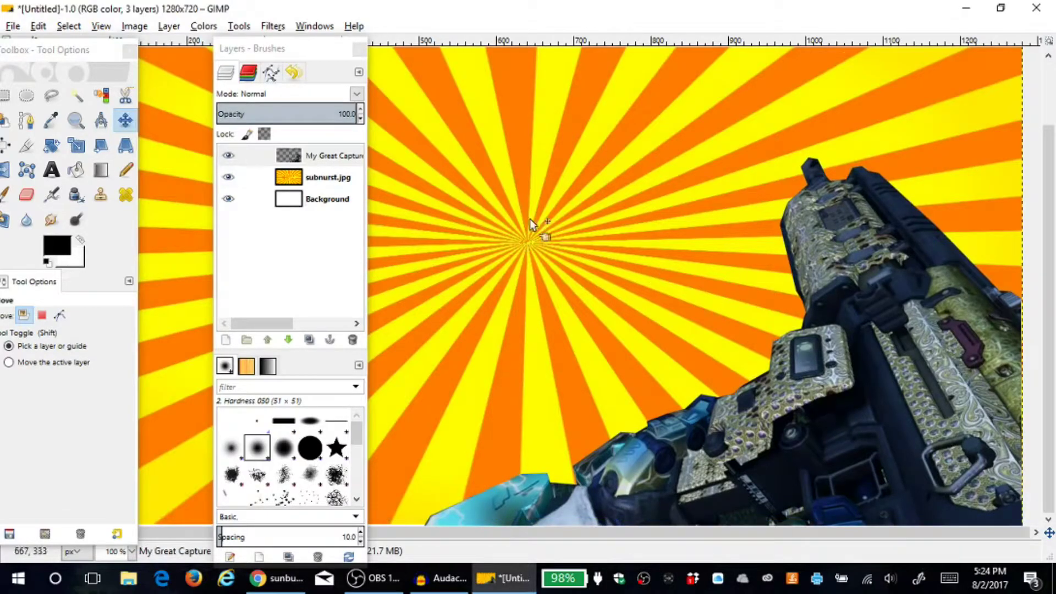
pyautogui.moveTo(107, 55); pyautogui.dragTo(144, 55)
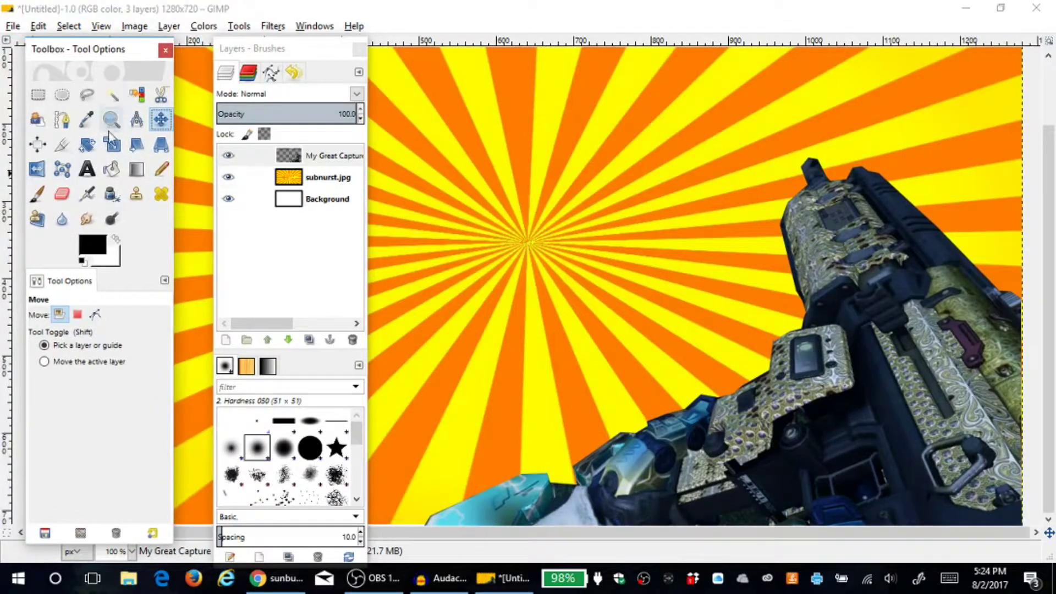
pyautogui.click(112, 145)
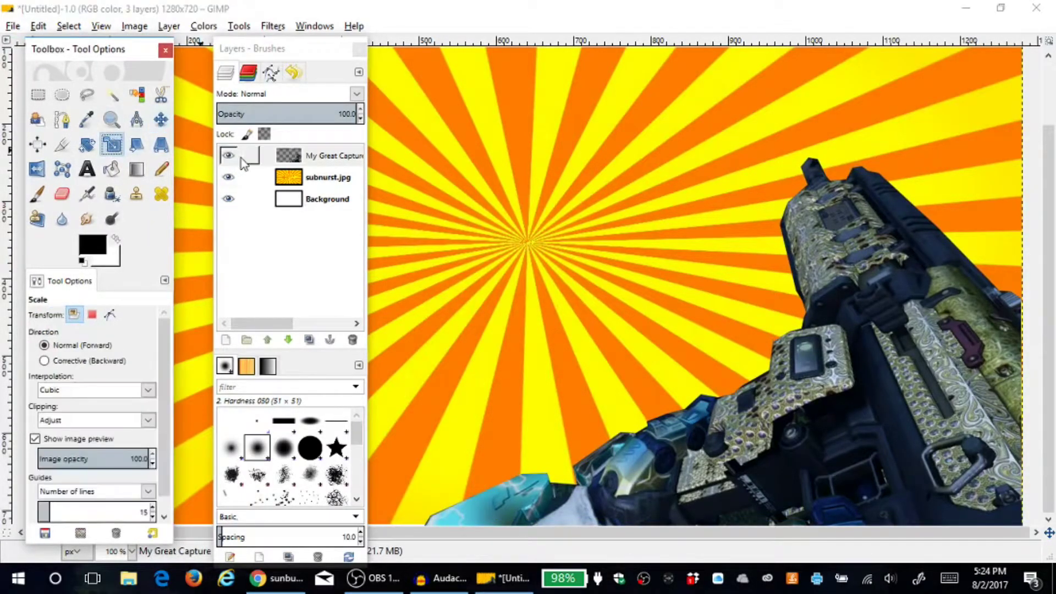
pyautogui.click(885, 261)
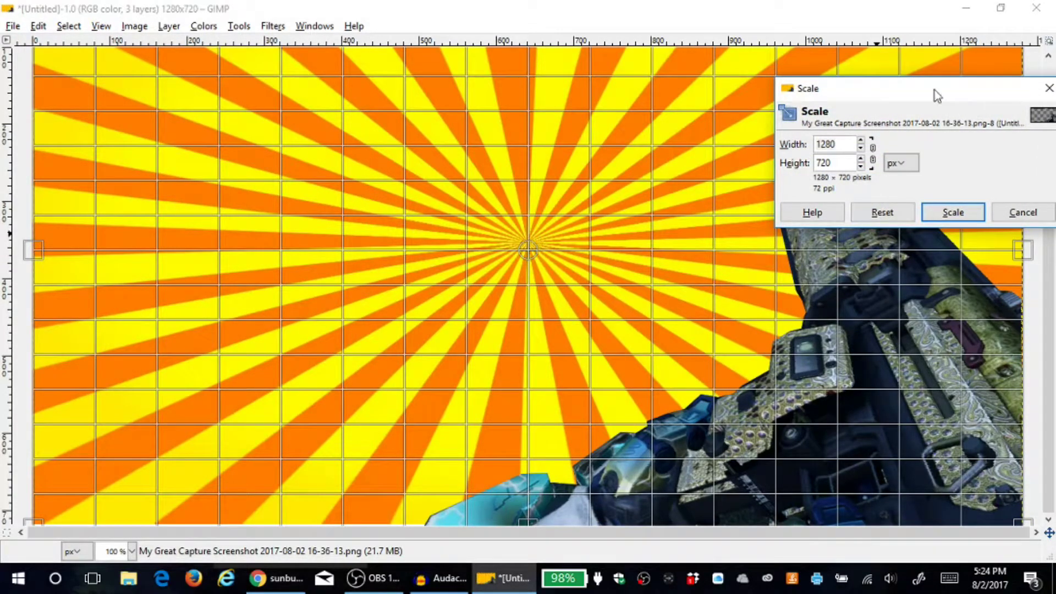
pyautogui.click(1022, 212)
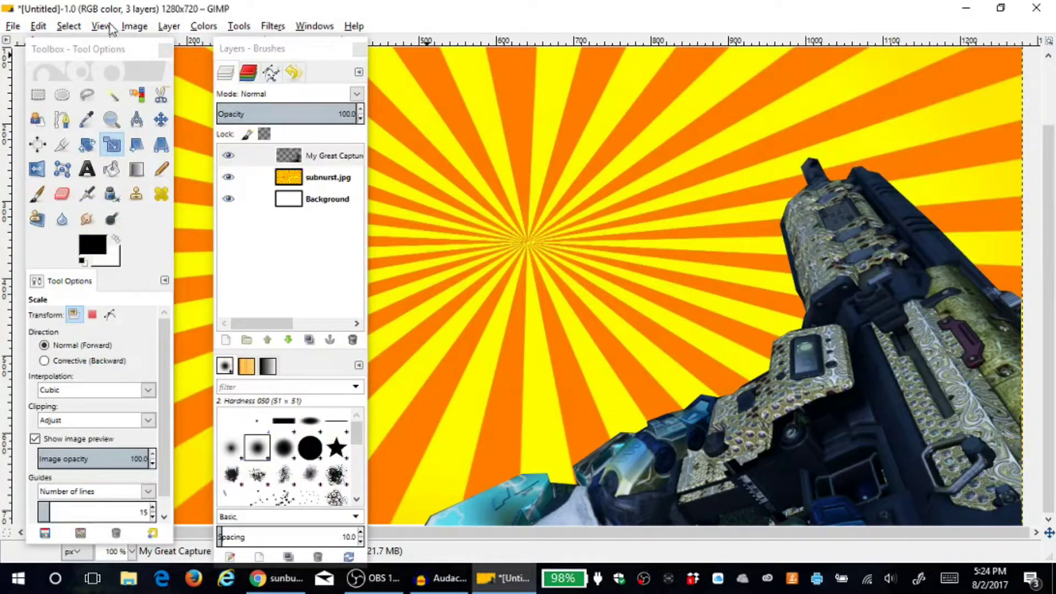
# Step: Move the Layers - Brushes window clear of the image and erase the leftover screenshot strip along the top edge with a size 504.26 eraser
pyautogui.click(110, 26)
pyautogui.moveTo(137, 76)
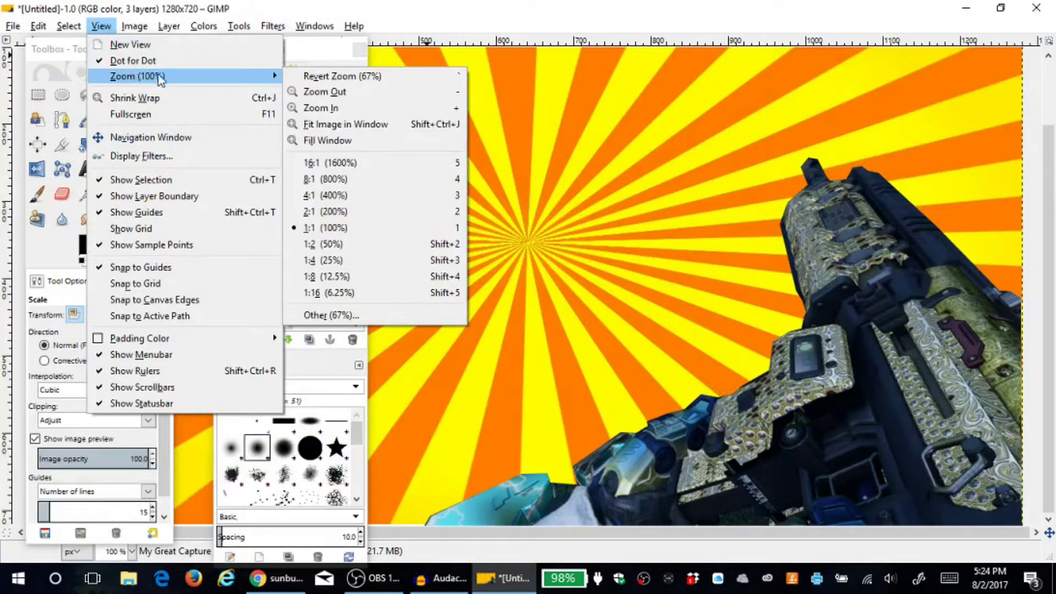
pyautogui.click(325, 92)
pyautogui.moveTo(307, 61); pyautogui.dragTo(1030, 81)
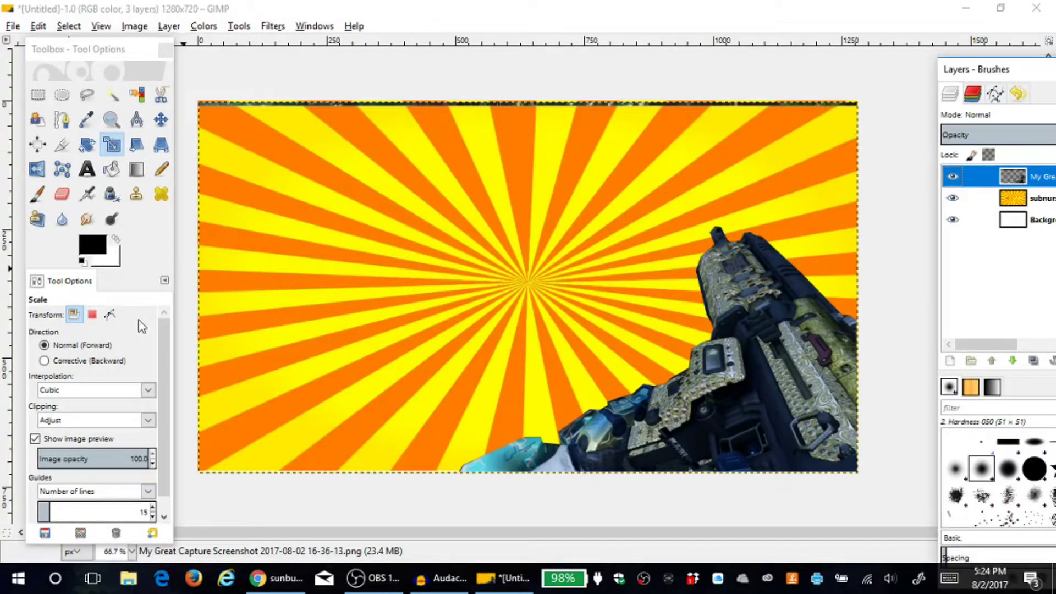
pyautogui.click(69, 197)
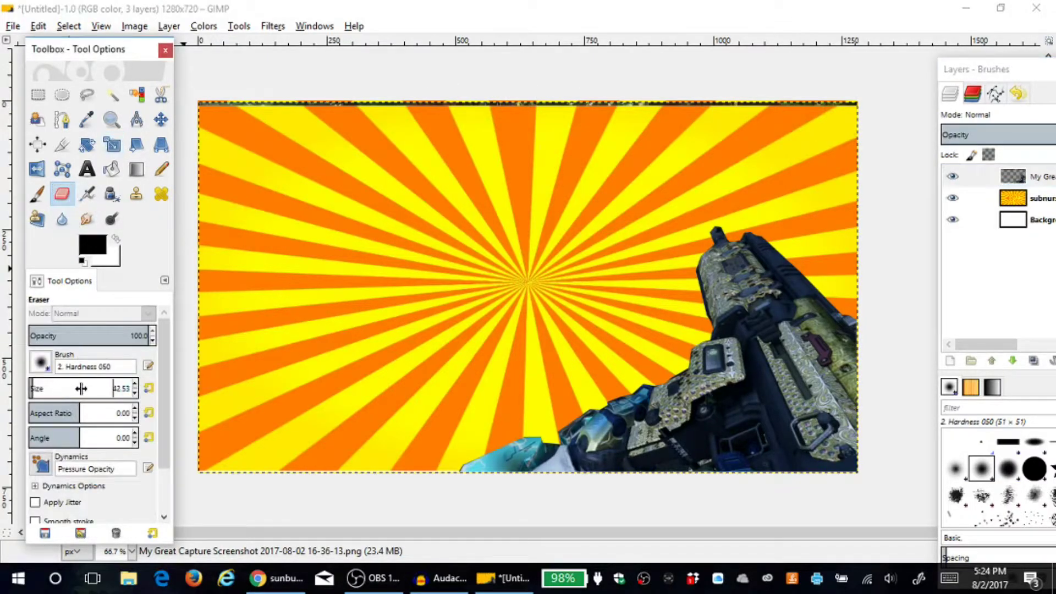
pyautogui.moveTo(117, 389); pyautogui.dragTo(83, 388)
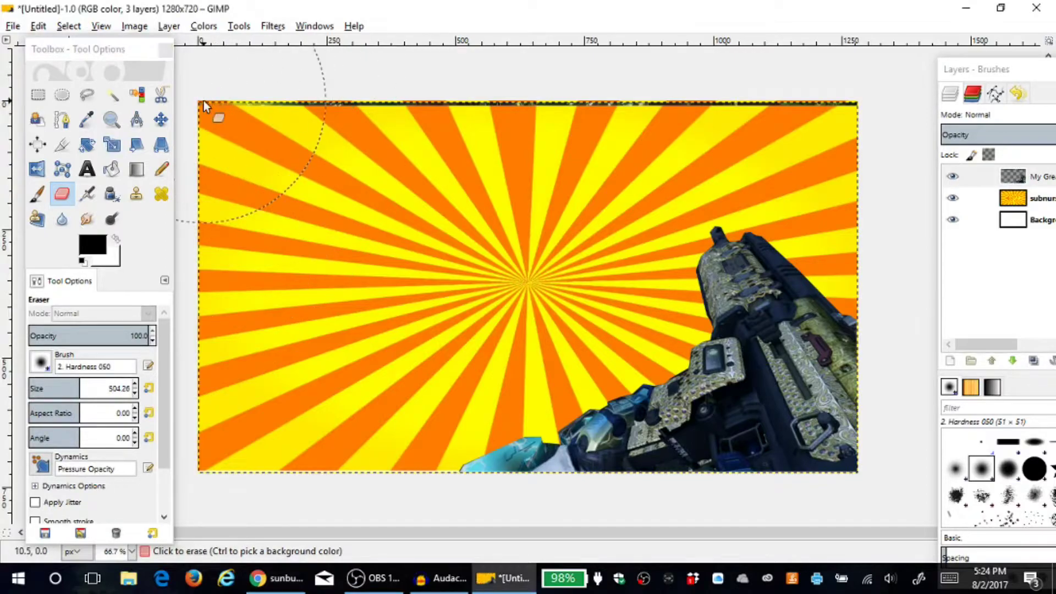
pyautogui.moveTo(312, 88); pyautogui.dragTo(859, 78)
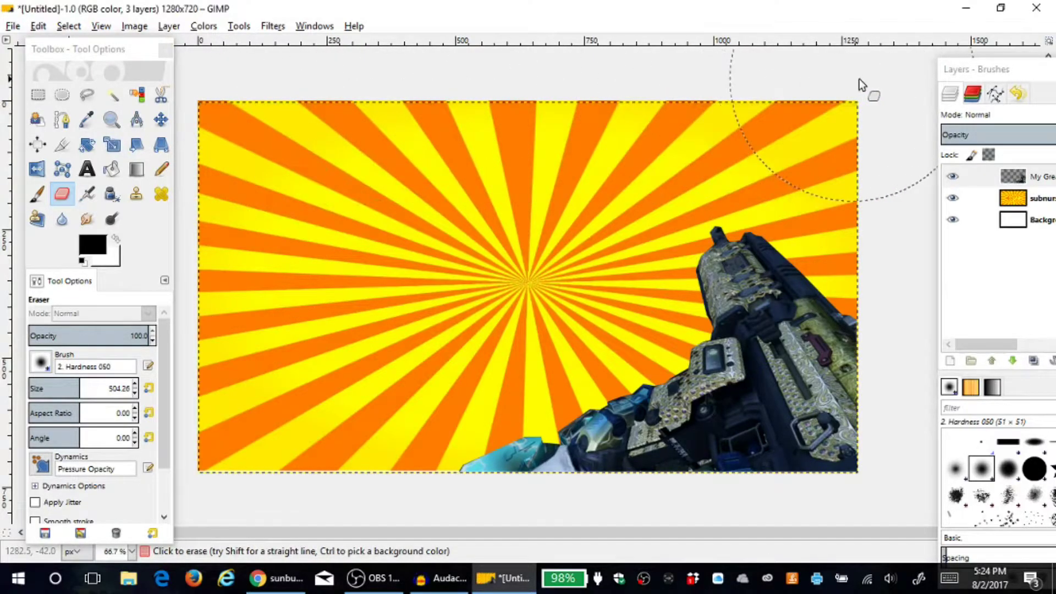
# Step: Try erasing a spot on the subnurst.jpg layer, undo the stroke, and select the My Great Capture layer again
pyautogui.moveTo(977, 73); pyautogui.dragTo(945, 67)
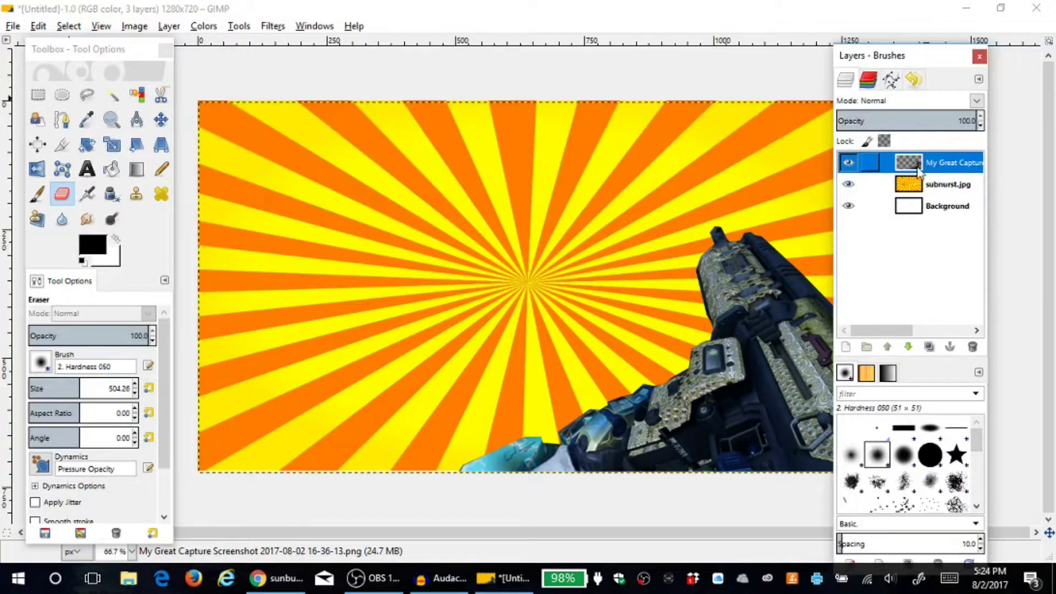
pyautogui.click(933, 186)
pyautogui.click(934, 162)
pyautogui.click(943, 187)
pyautogui.moveTo(388, 227)
pyautogui.mouseDown()
pyautogui.moveTo(363, 271)
pyautogui.moveTo(391, 250)
pyautogui.mouseUp()
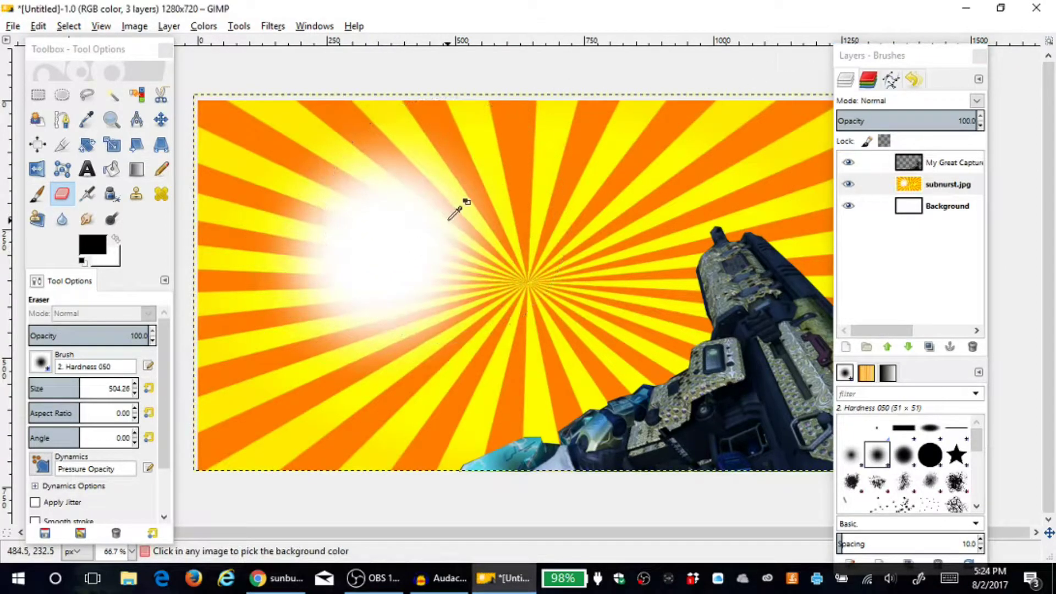
pyautogui.hotkey('ctrl', 'z')
pyautogui.click(929, 170)
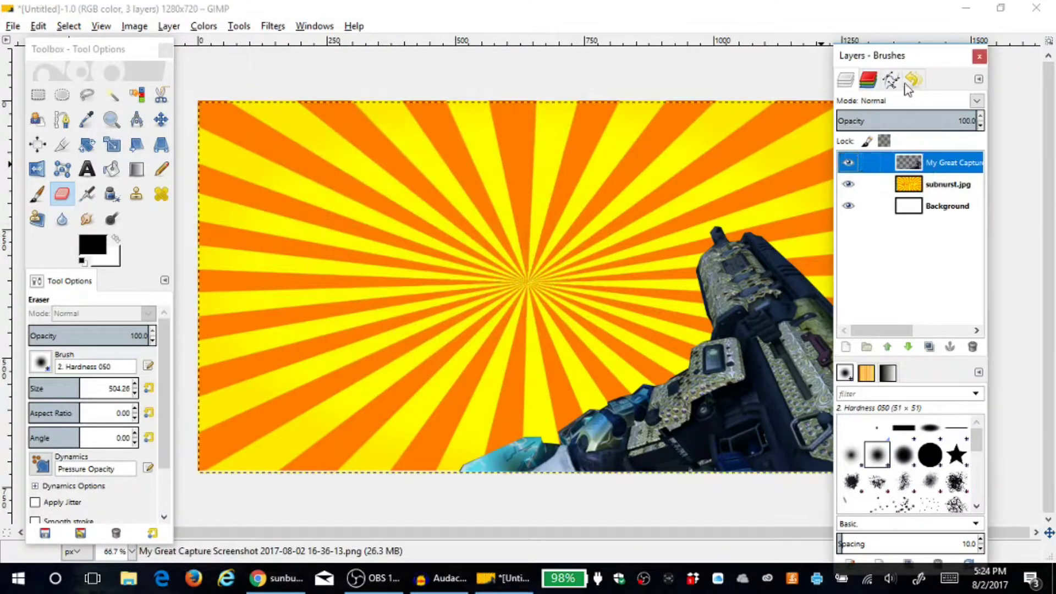
pyautogui.moveTo(894, 52); pyautogui.dragTo(982, 58)
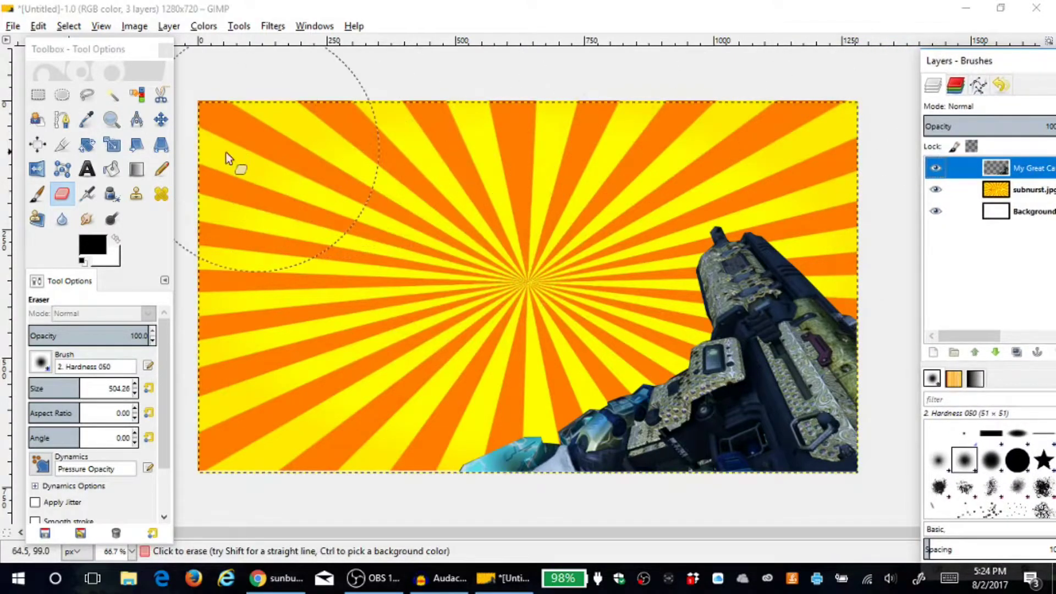
# Step: Scale the gun layer up to 1391 × 797 px by extending its upper-left corner beyond the canvas
pyautogui.click(110, 147)
pyautogui.click(525, 284)
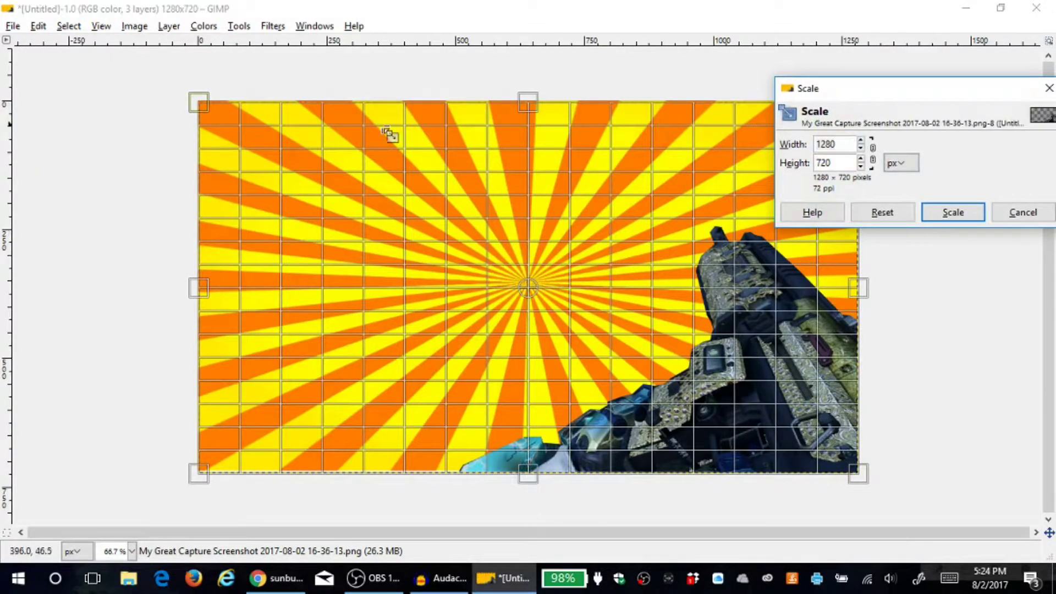
pyautogui.moveTo(199, 104); pyautogui.dragTo(144, 68)
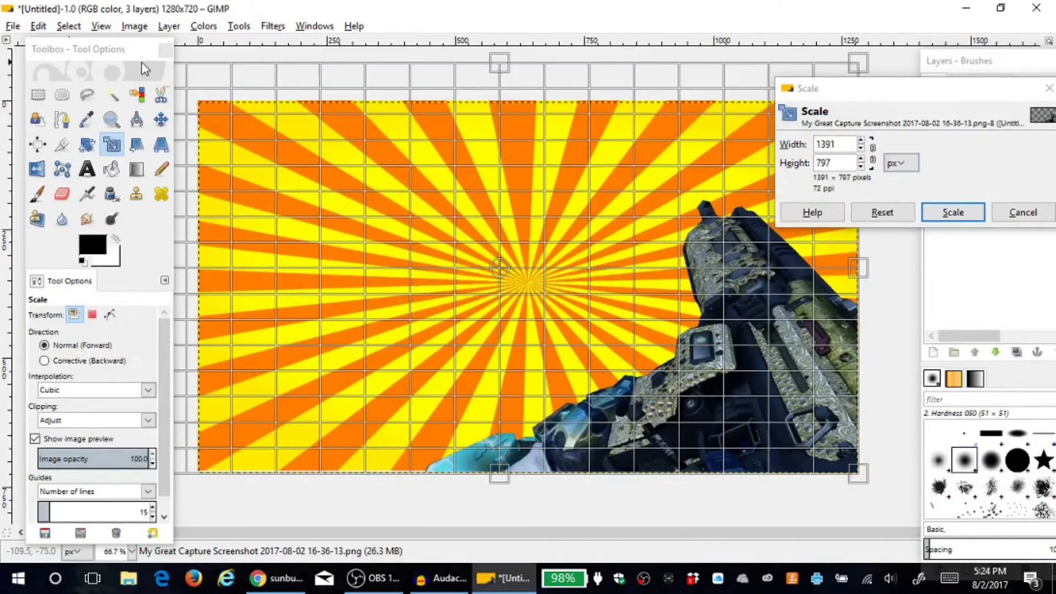
pyautogui.click(953, 212)
# Step: Enlarge the gun layer slightly further with Scale Layer
pyautogui.rightClick(999, 170)
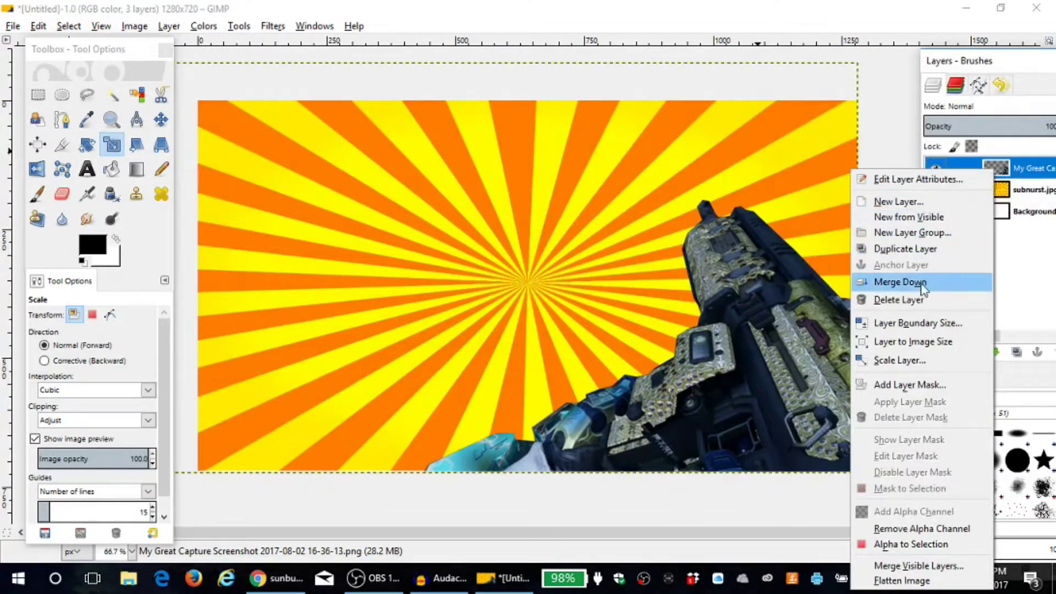
pyautogui.click(897, 360)
pyautogui.click(883, 339)
pyautogui.click(939, 461)
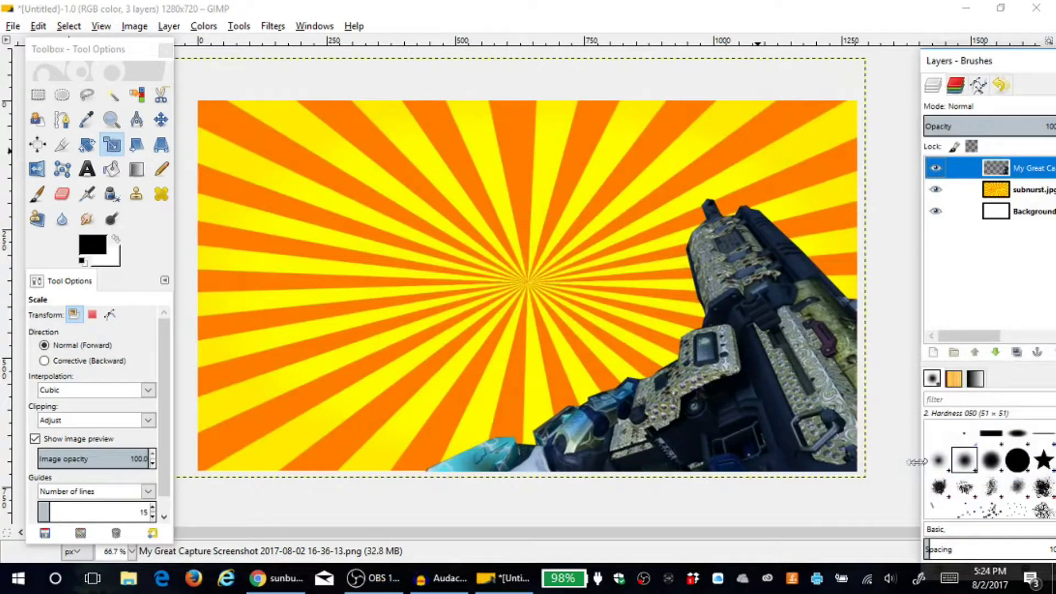
# Step: Grow the selection around the gun by 10 px and keep black as the foreground colour
pyautogui.click(161, 120)
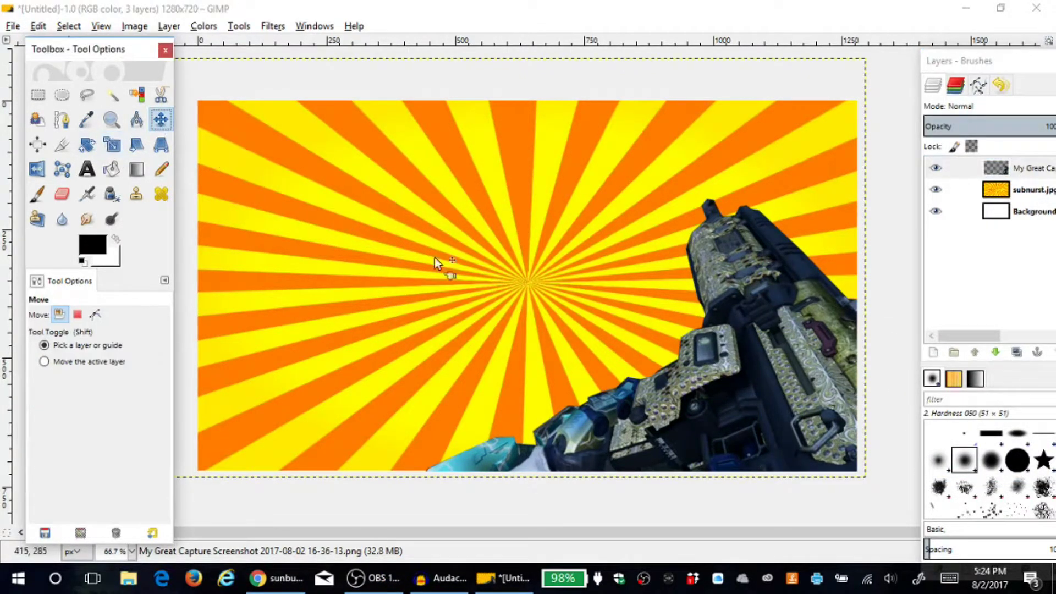
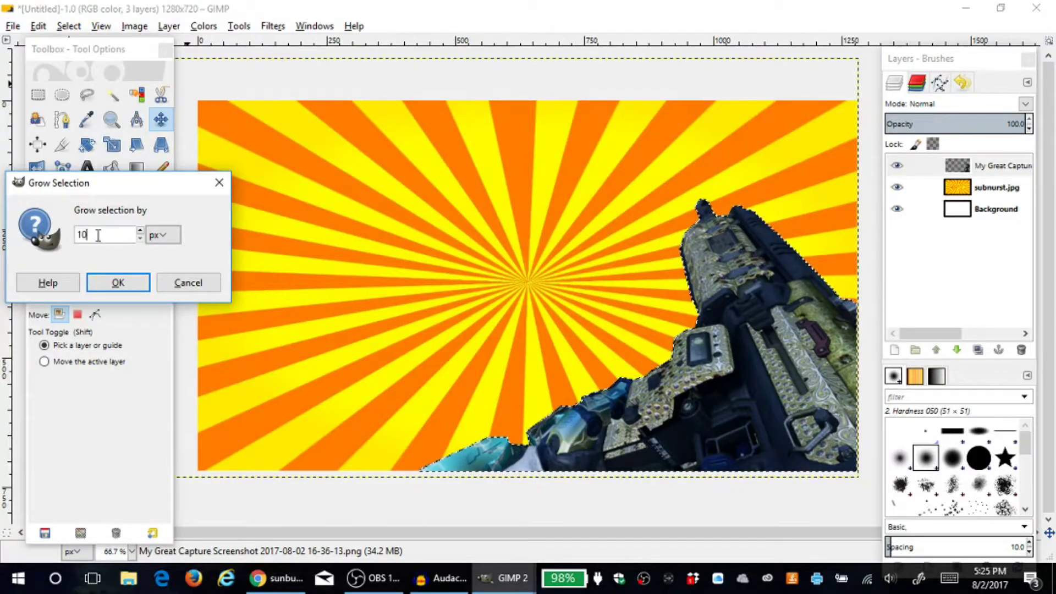
pyautogui.click(113, 283)
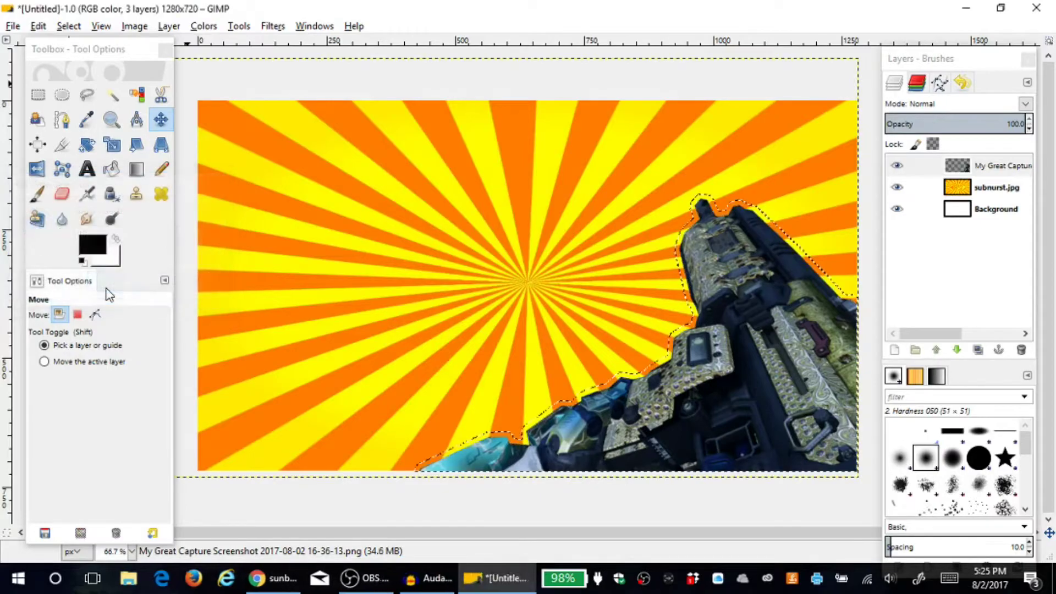
pyautogui.click(117, 239)
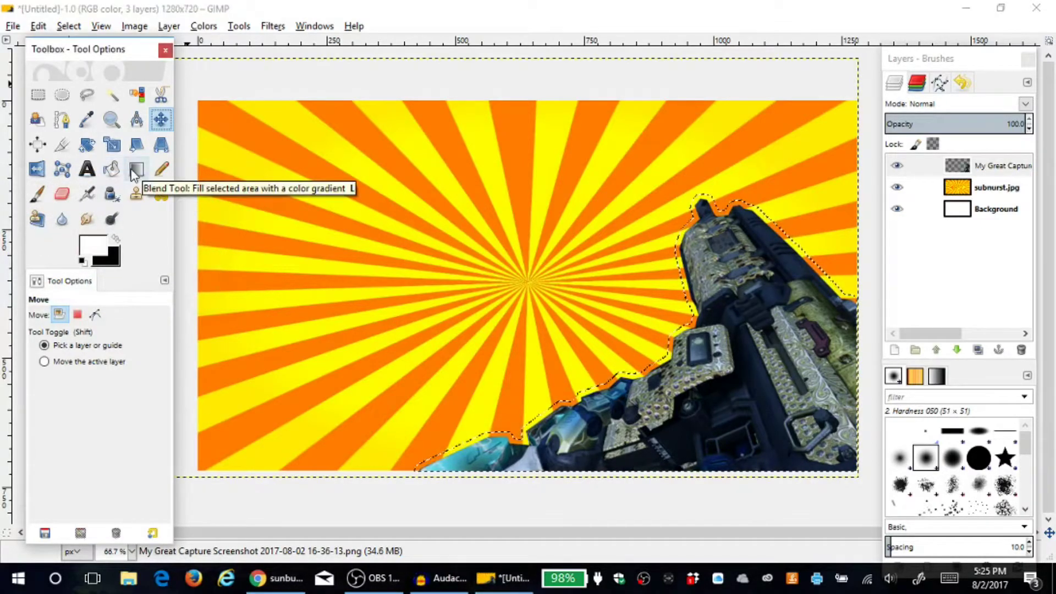
pyautogui.click(115, 238)
# Step: Add a new layer and fill the enlarged gun-shaped selection on it with black using Bucket Fill
pyautogui.click(112, 169)
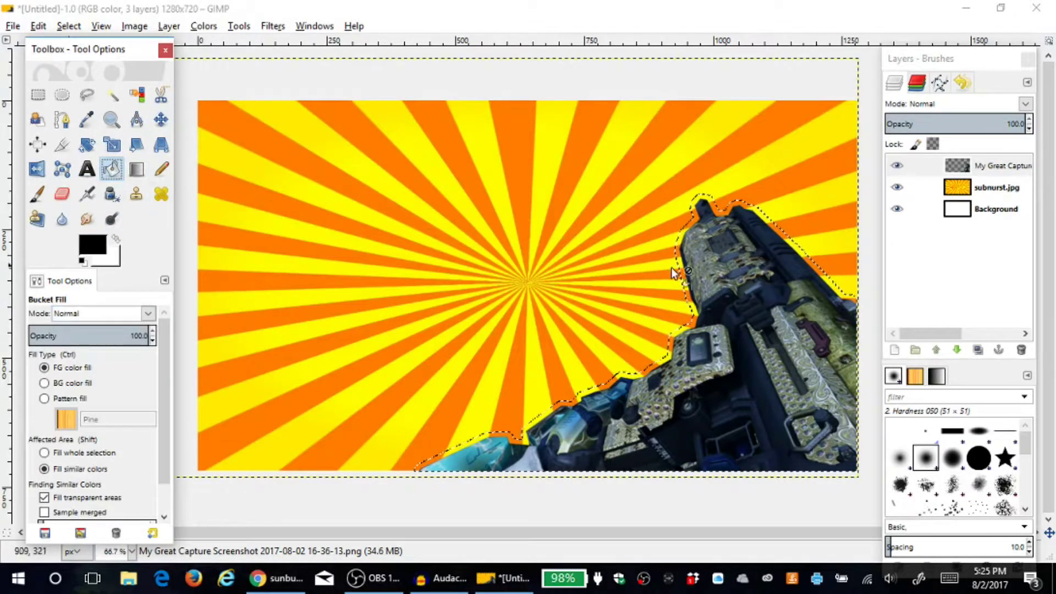
pyautogui.rightClick(977, 171)
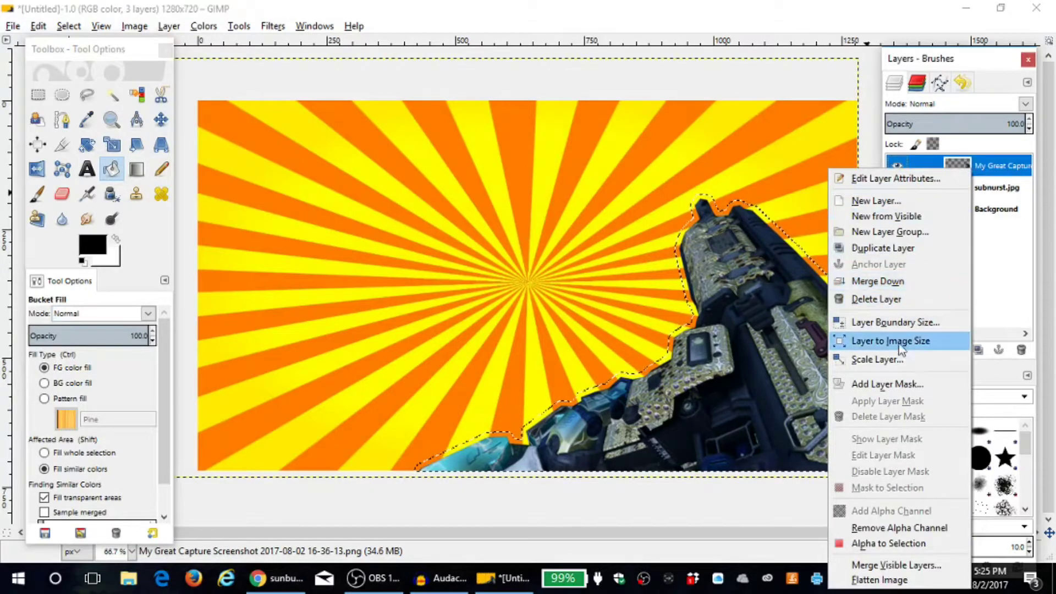
pyautogui.click(877, 201)
pyautogui.press('Return')
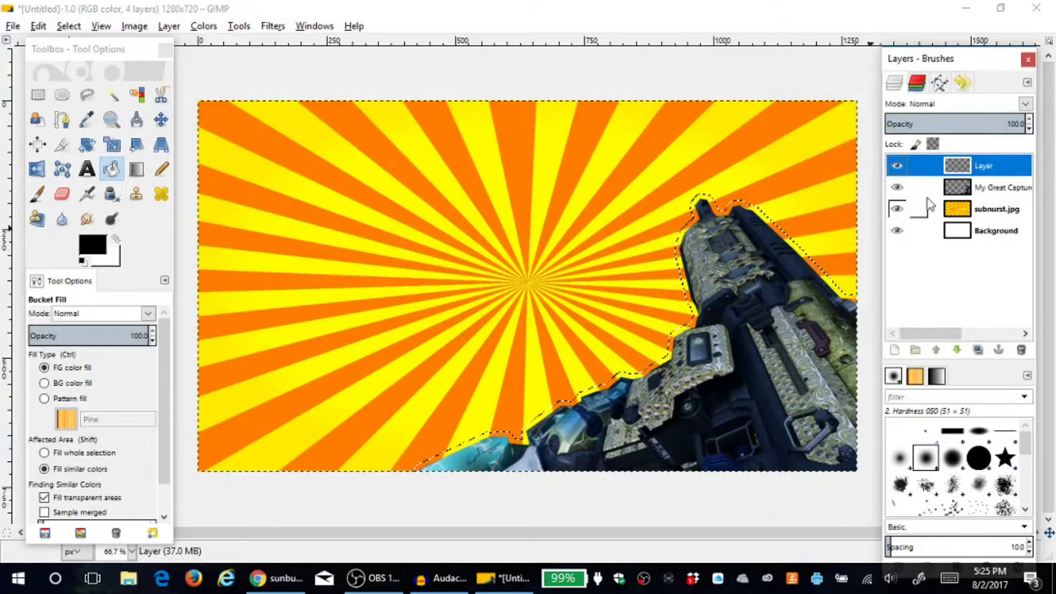
pyautogui.click(775, 303)
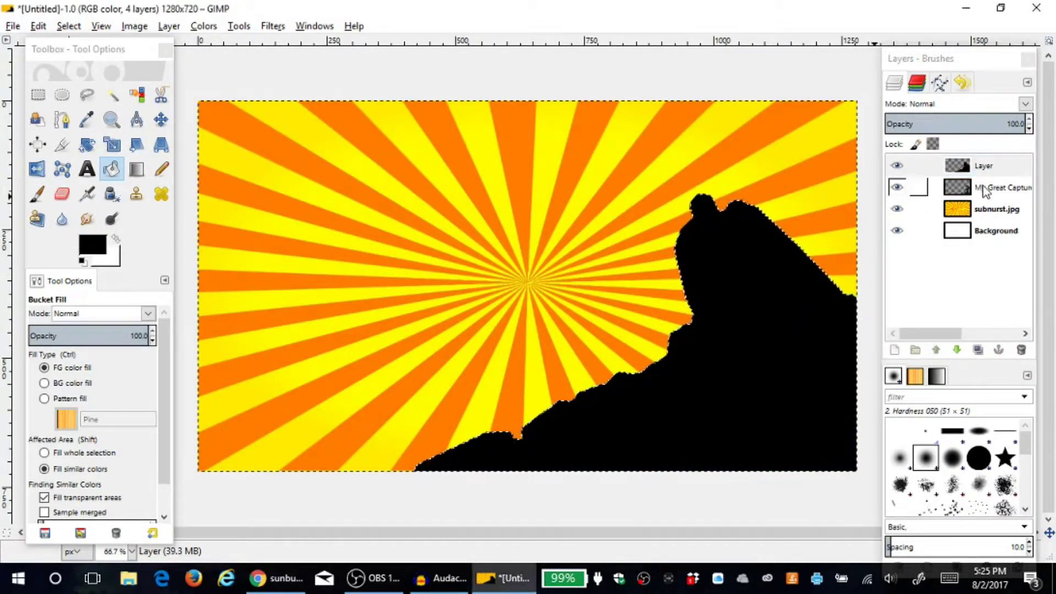
# Step: Place the My Great Capture layer above the black silhouette layer and clear the selection
pyautogui.moveTo(983, 190); pyautogui.dragTo(986, 159)
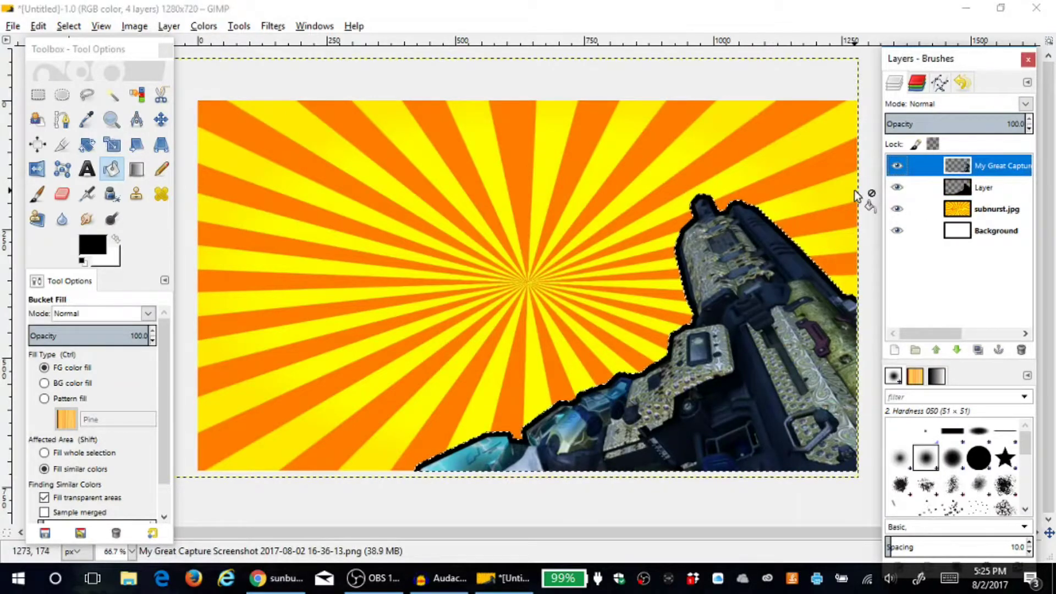
pyautogui.hotkey('ctrl', 'shift', 'a')
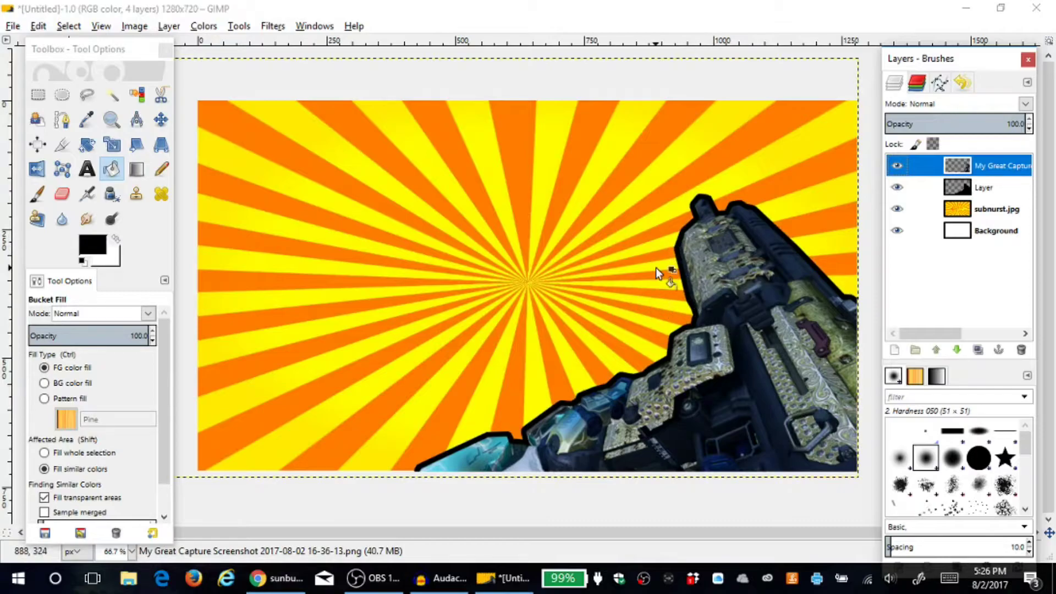
pyautogui.moveTo(957, 231); pyautogui.dragTo(960, 234)
# Step: Soften the black silhouette layer with a Gaussian Blur using a horizontal radius of 25 px
pyautogui.click(983, 187)
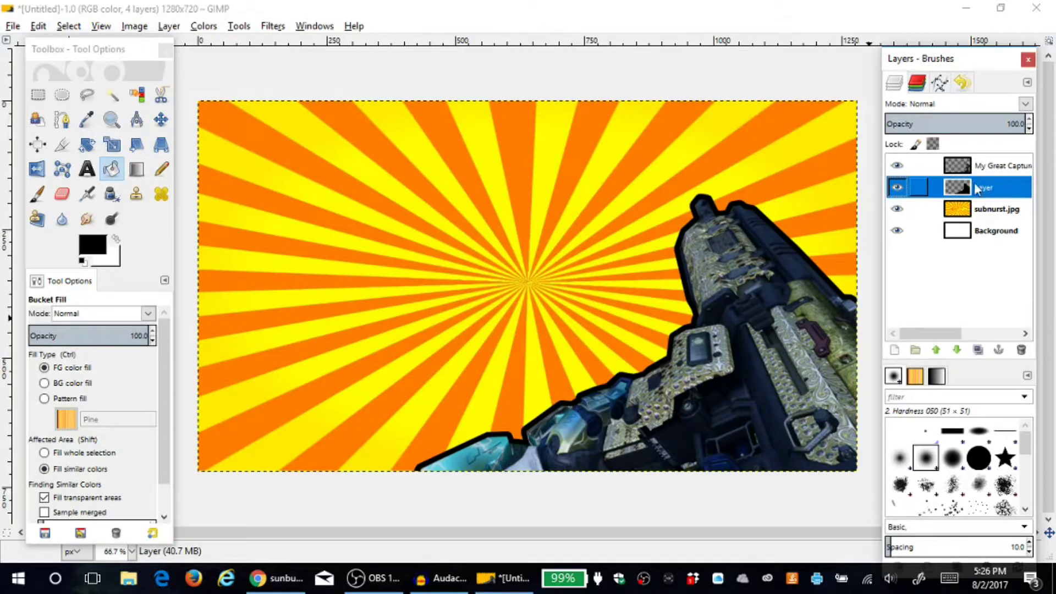
pyautogui.click(273, 25)
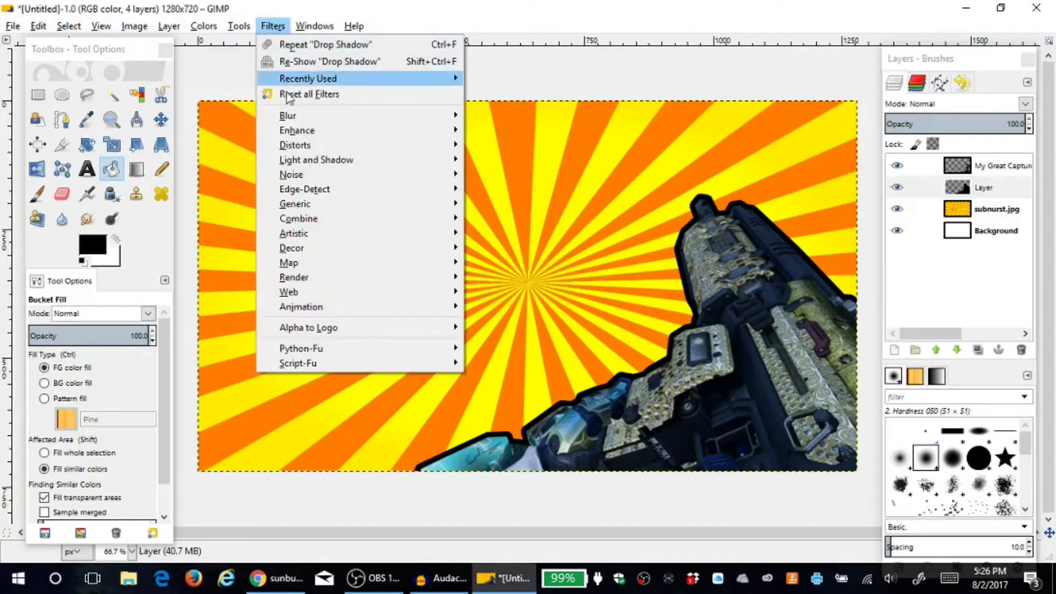
pyautogui.moveTo(293, 115)
pyautogui.click(497, 129)
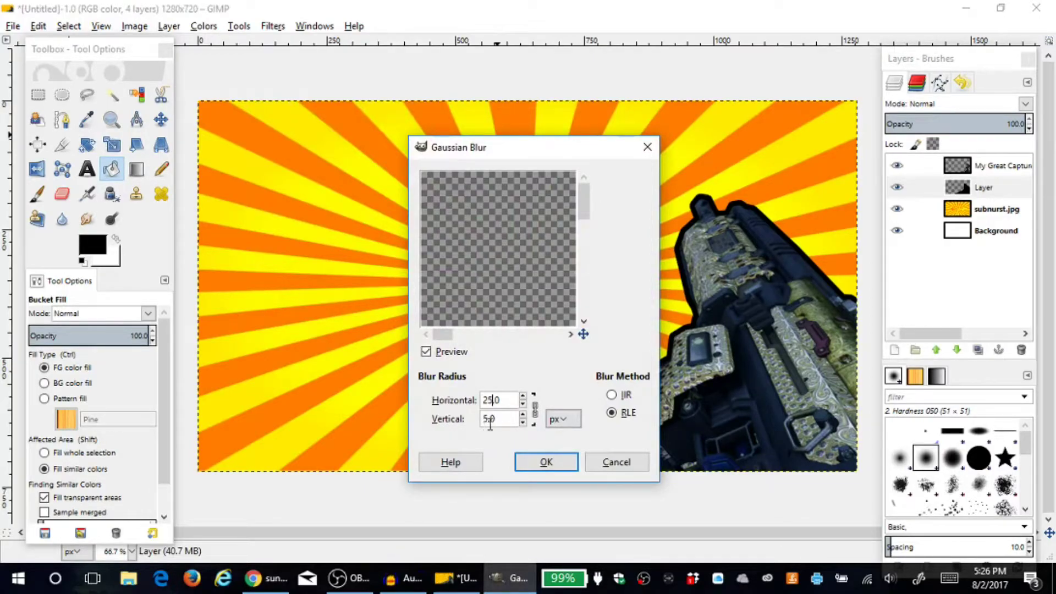
pyautogui.click(544, 461)
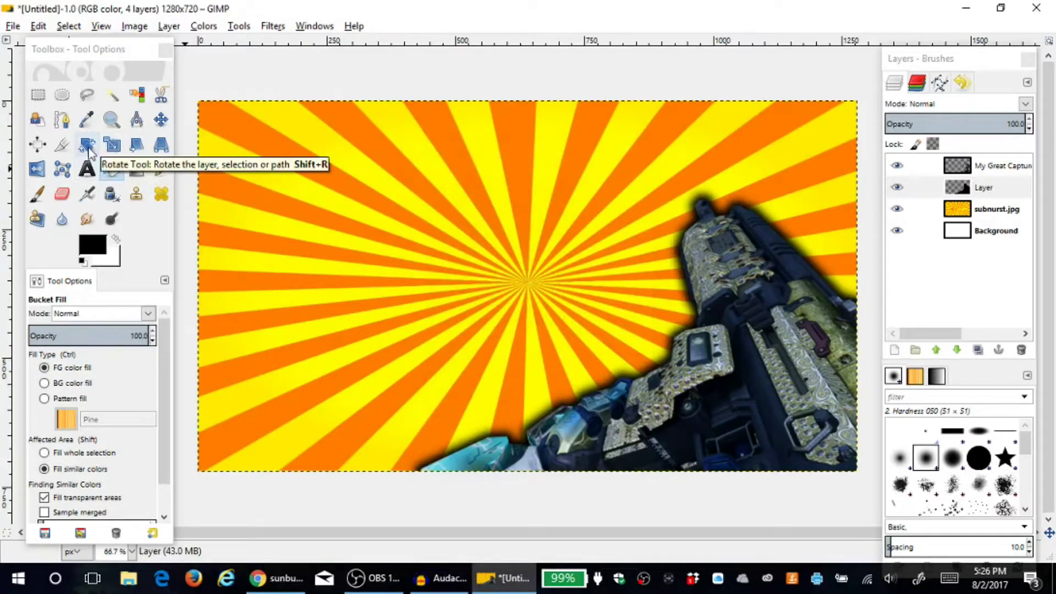
# Step: Draw a text box of about 846 × 330 px across the upper part of the image and enter GAMING
pyautogui.click(87, 169)
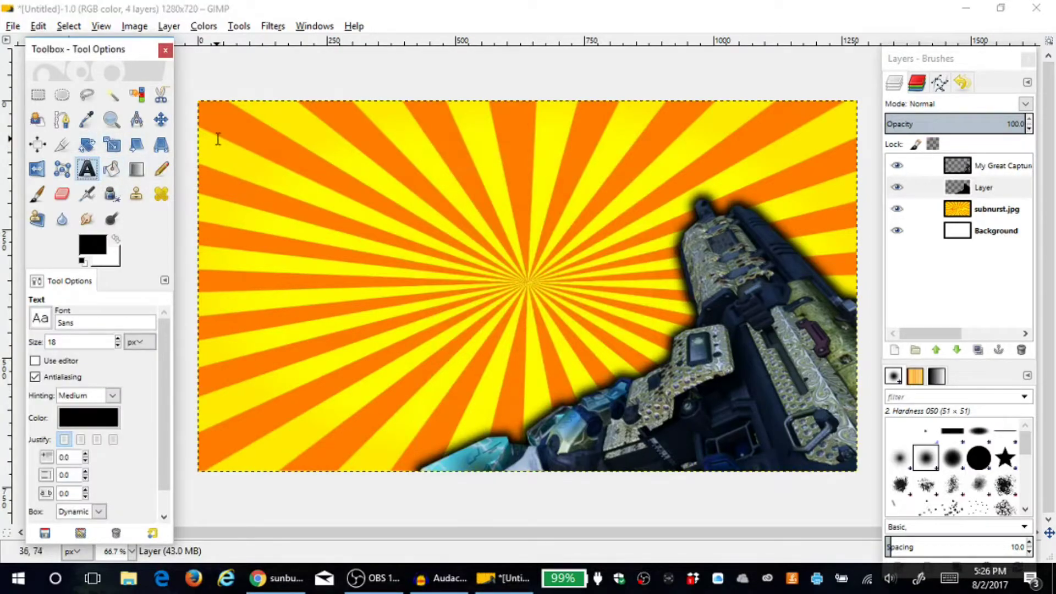
pyautogui.moveTo(211, 134); pyautogui.dragTo(647, 303)
pyautogui.press('capslock')
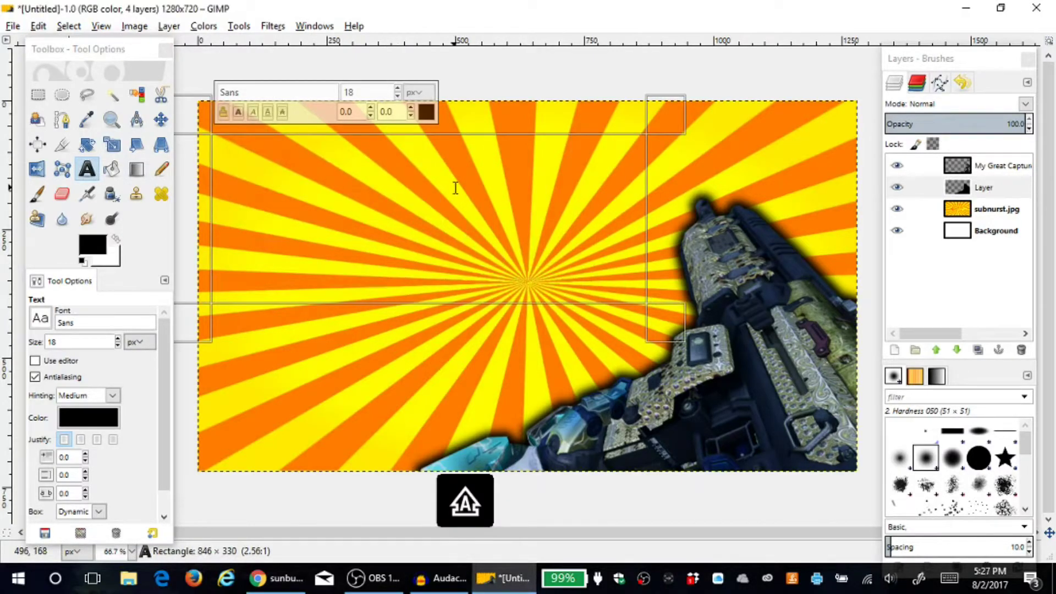
pyautogui.write('GAMING')
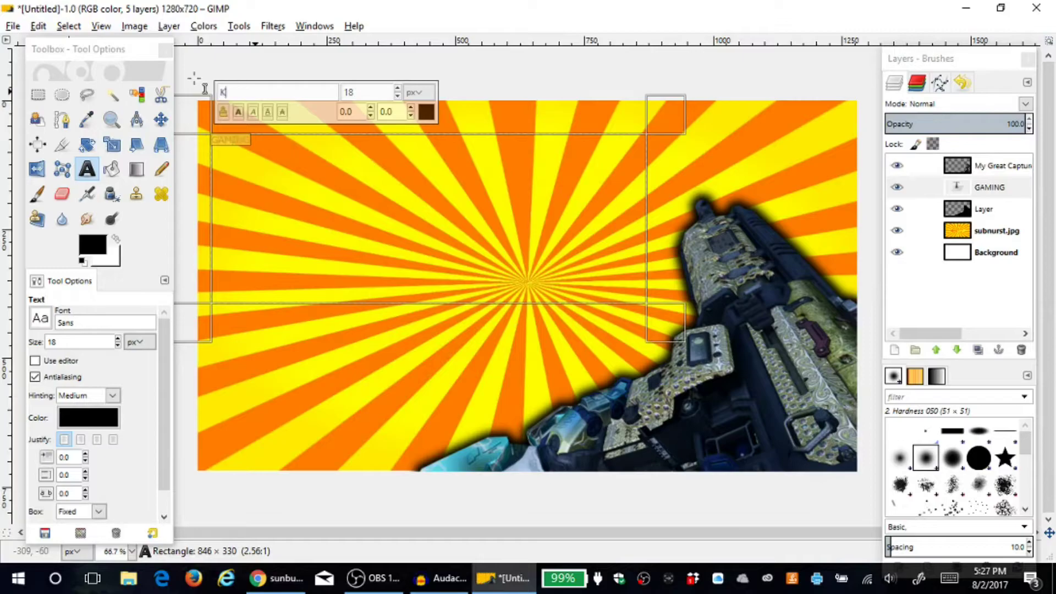
# Step: Set the GAMING text to the Kenyan Coffee font and enlarge it to span most of its box
pyautogui.write('KEN')
pyautogui.click(266, 111)
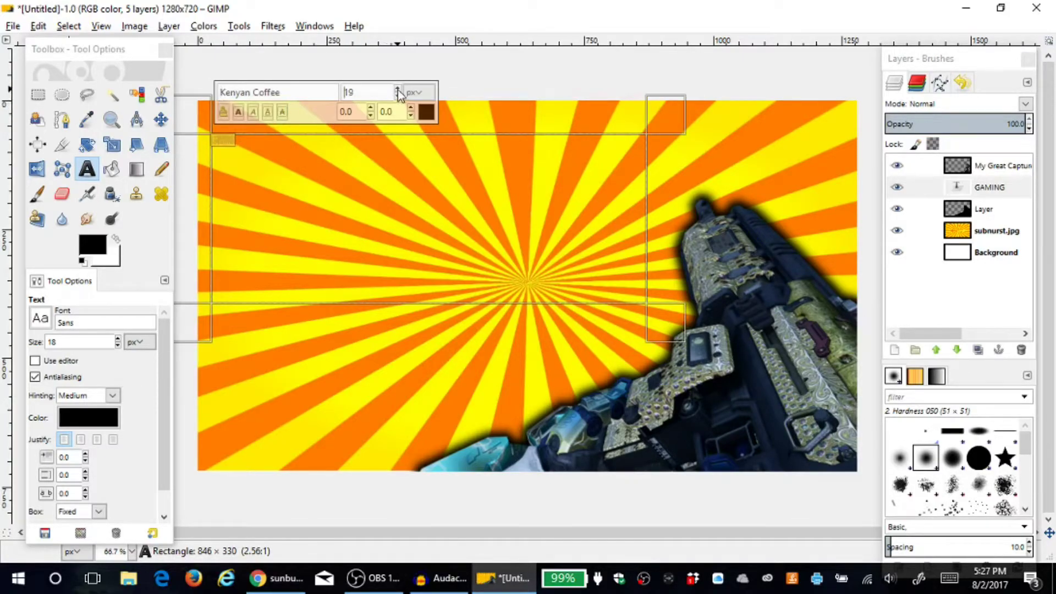
pyautogui.moveTo(399, 92); pyautogui.dragTo(399, 93)
# Step: Move the GAMING text up and slightly right, and create a selection from its alpha
pyautogui.press('m')
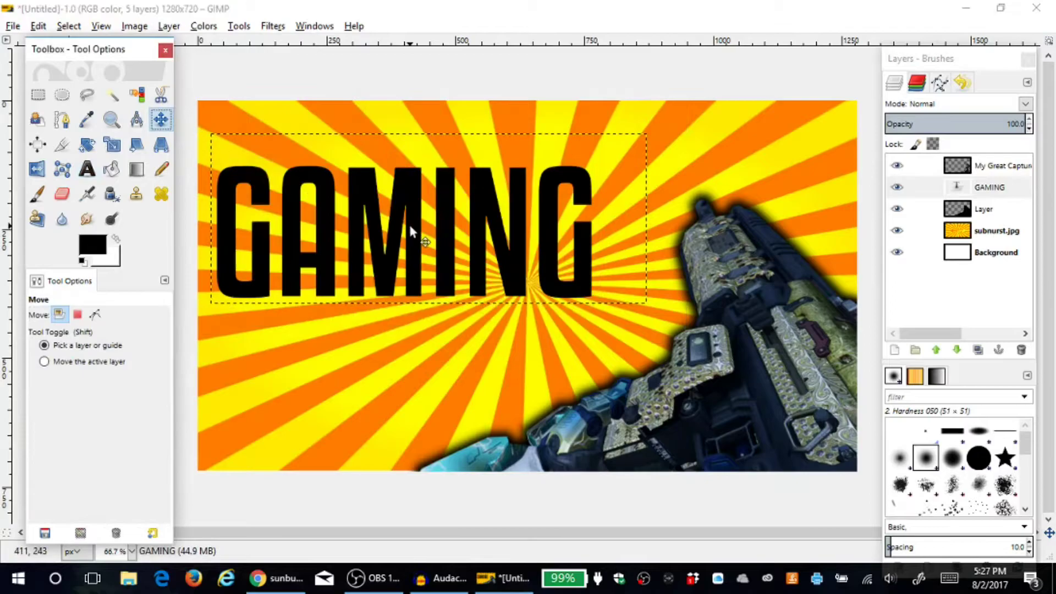
pyautogui.moveTo(400, 233); pyautogui.dragTo(412, 189)
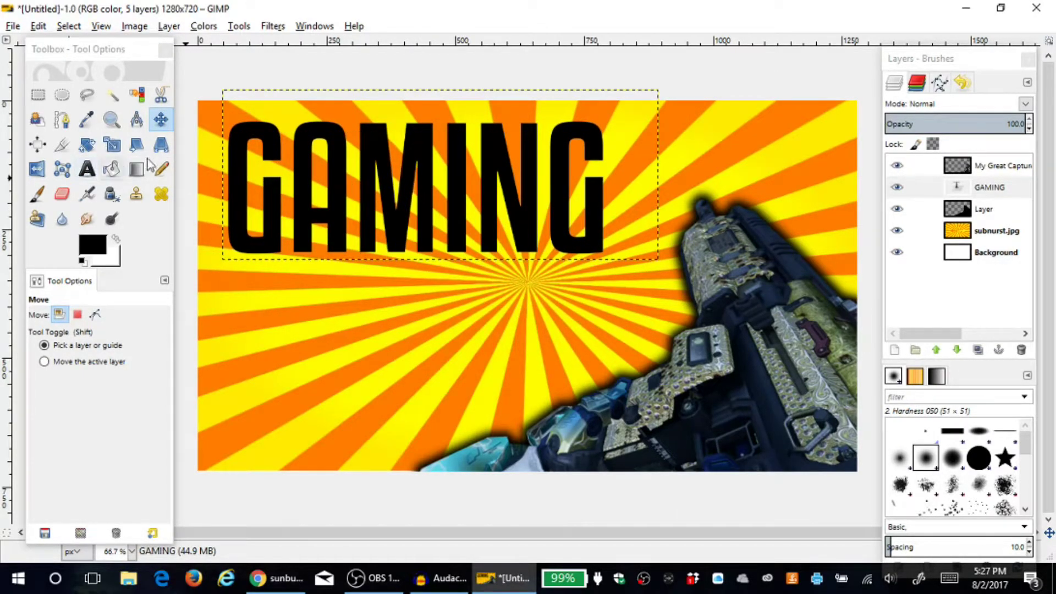
pyautogui.rightClick(989, 187)
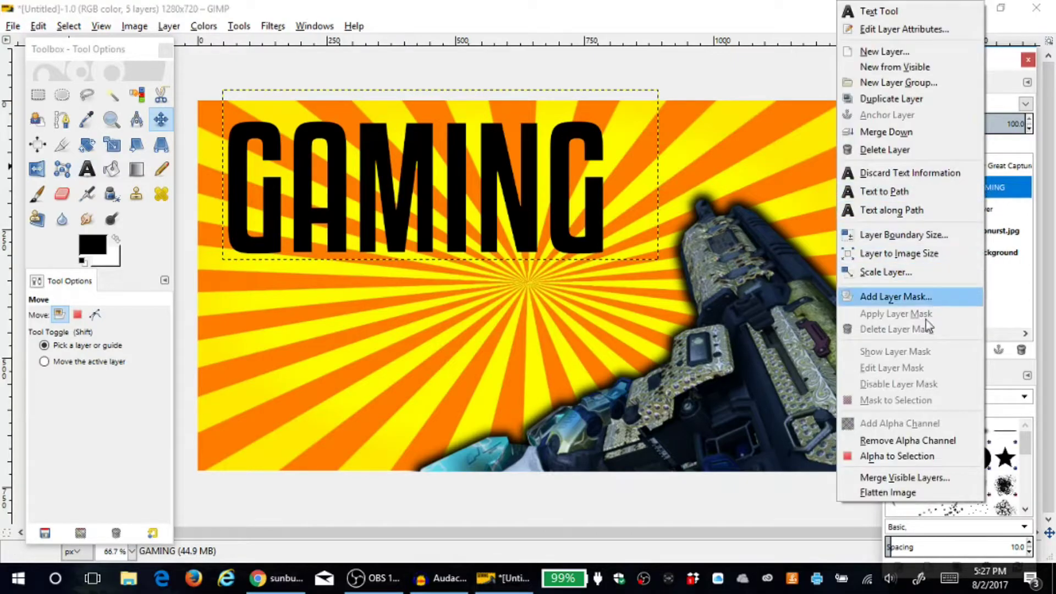
pyautogui.click(902, 456)
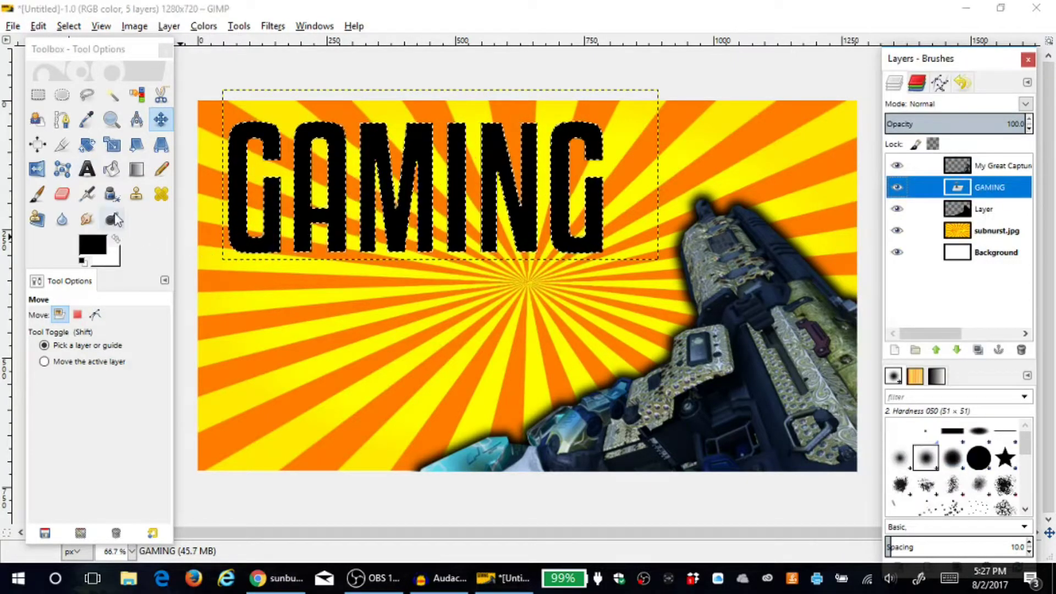
# Step: Fill the selected GAMING letters with a linear gradient running downward from a white foreground to a cyan background colour
pyautogui.click(99, 243)
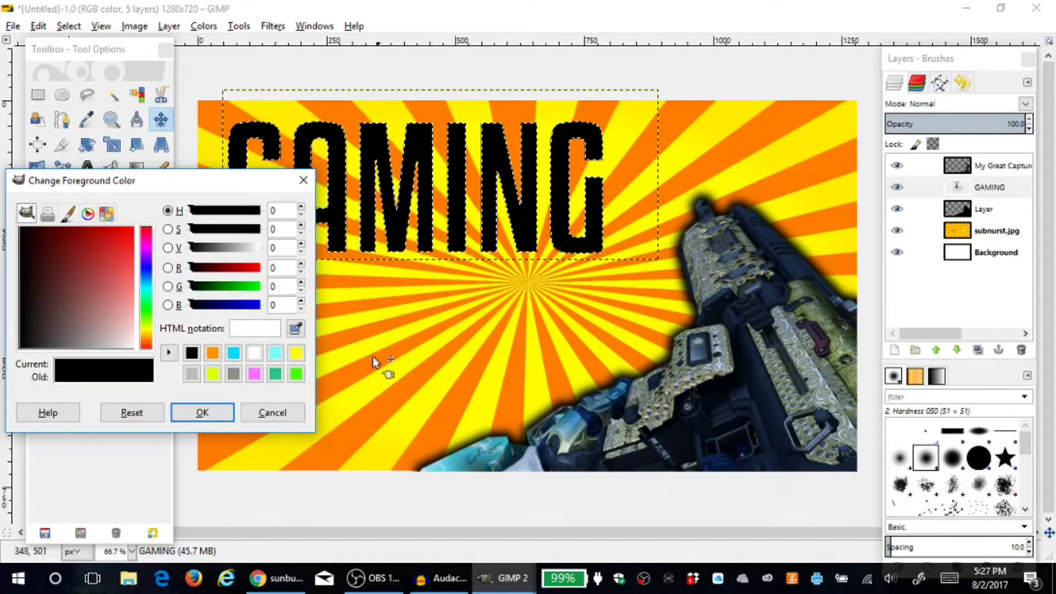
pyautogui.click(235, 353)
pyautogui.click(202, 412)
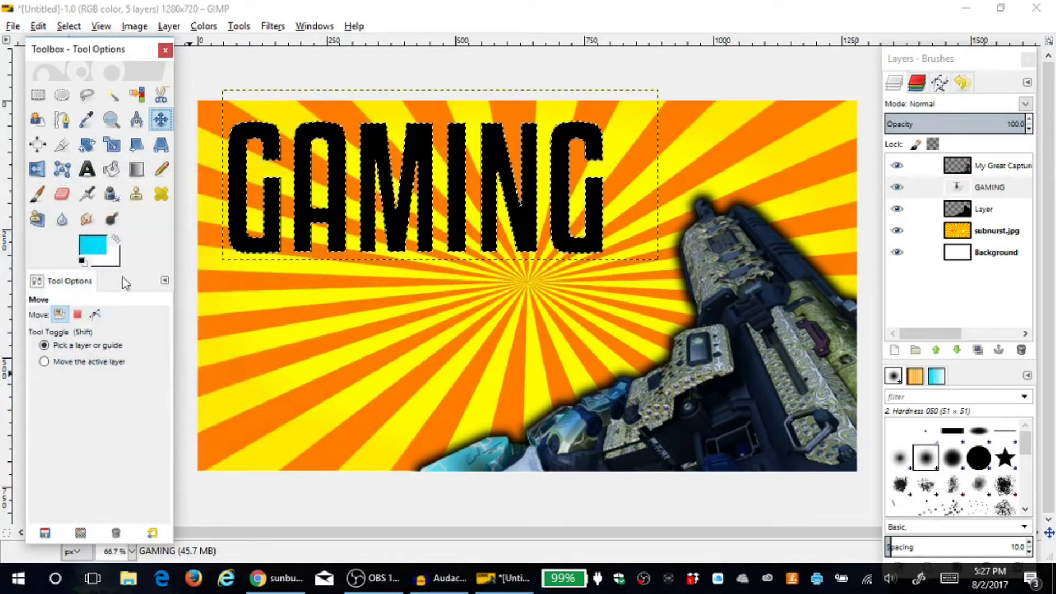
pyautogui.click(117, 239)
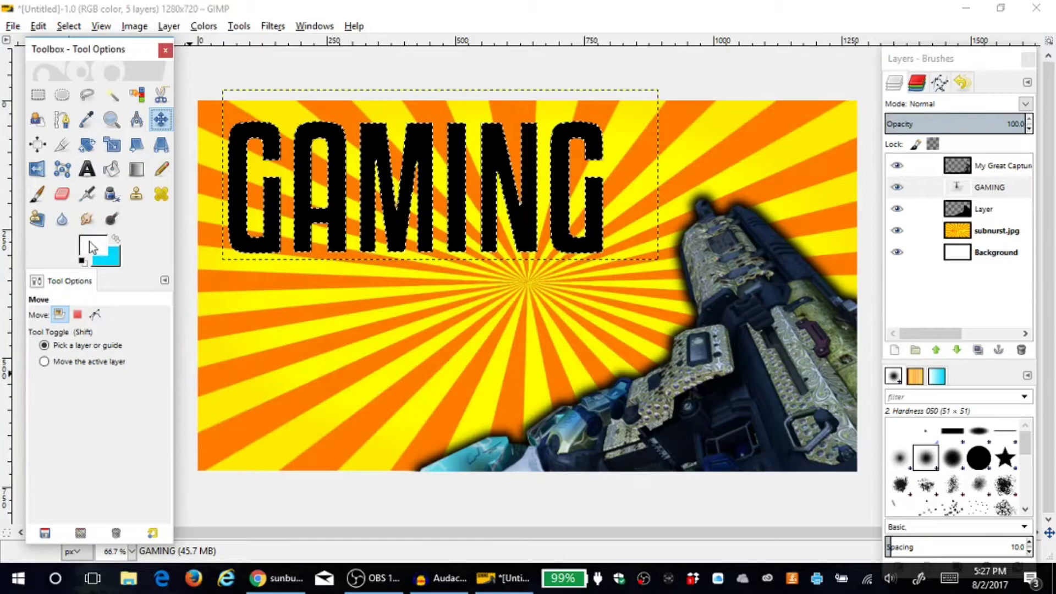
pyautogui.click(136, 171)
pyautogui.moveTo(418, 88); pyautogui.dragTo(419, 194)
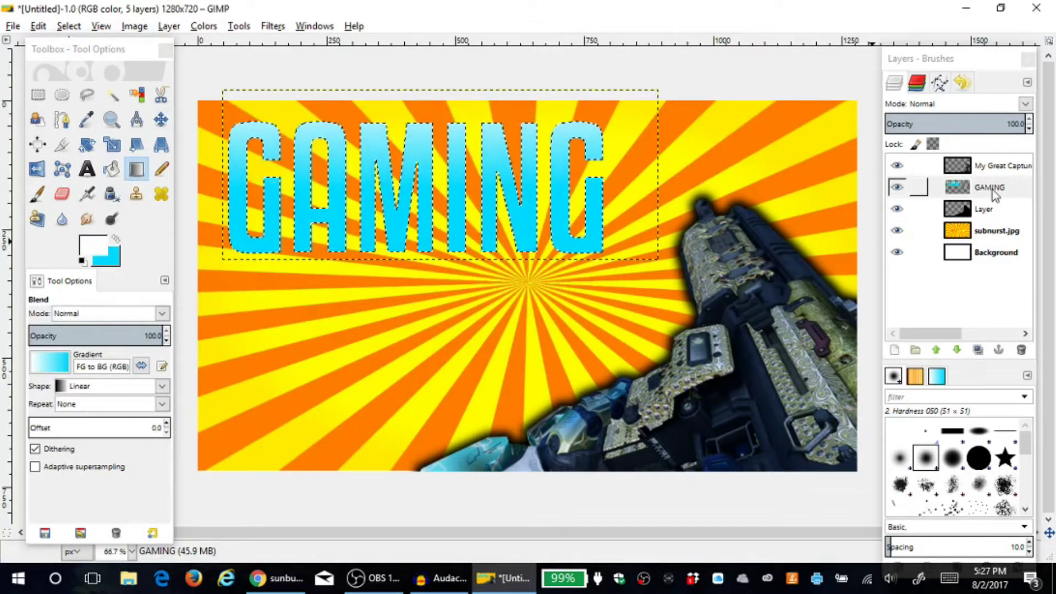
# Step: Grow the selection around the GAMING letters by 5 px
pyautogui.click(69, 26)
pyautogui.click(100, 222)
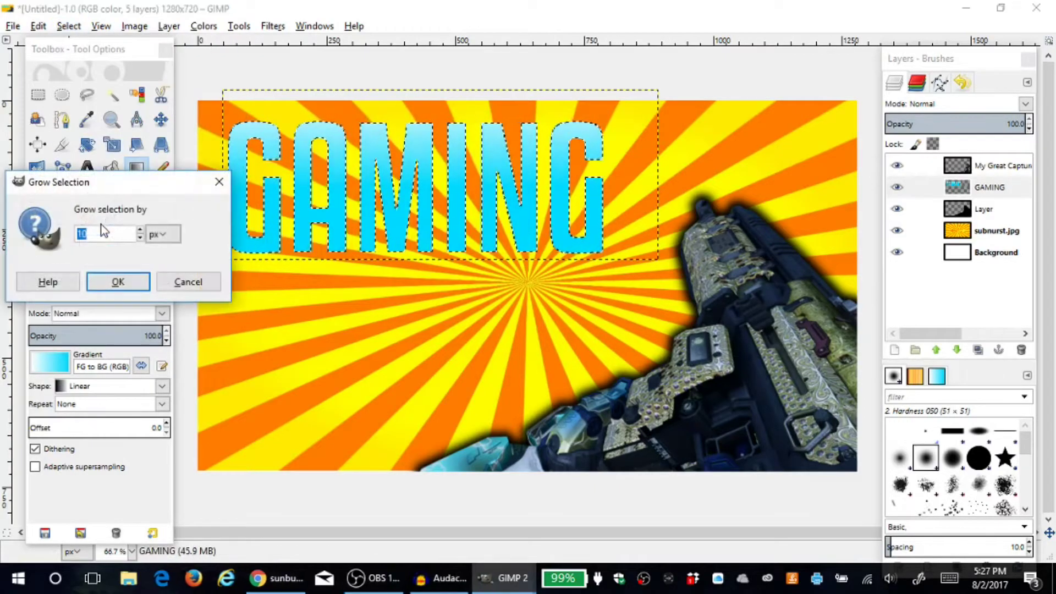
pyautogui.write('5')
pyautogui.click(117, 283)
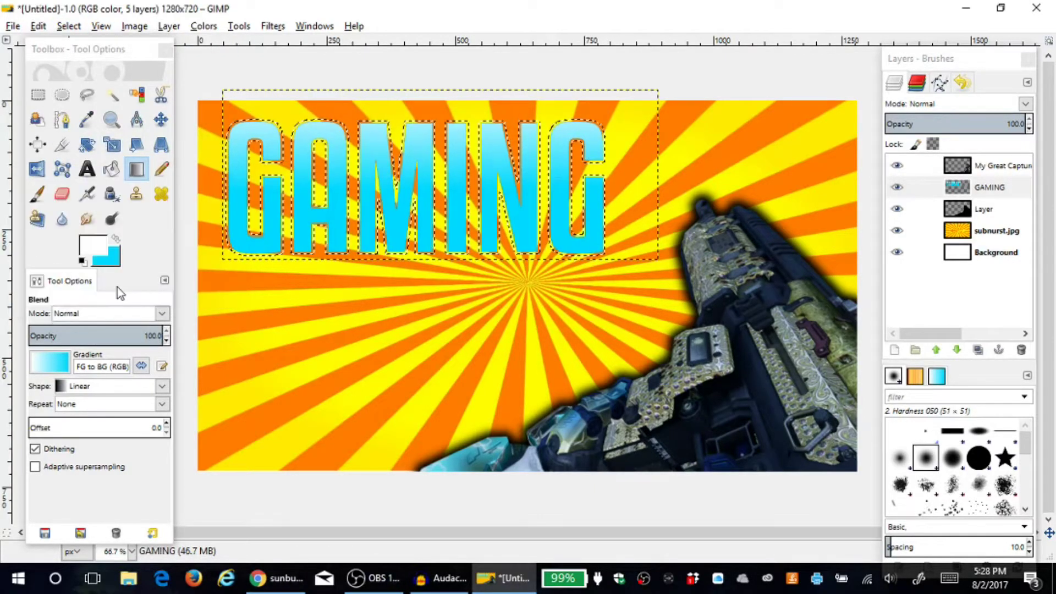
# Step: Choose Bucket Fill and add a transparent 1280 × 720 px layer above the GAMING layer
pyautogui.click(111, 170)
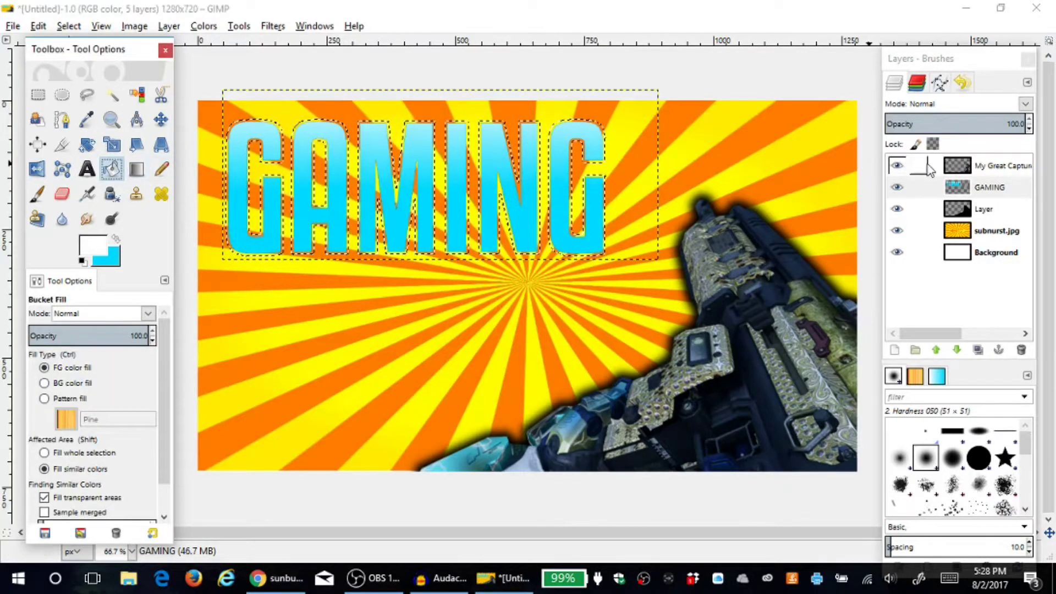
pyautogui.rightClick(988, 189)
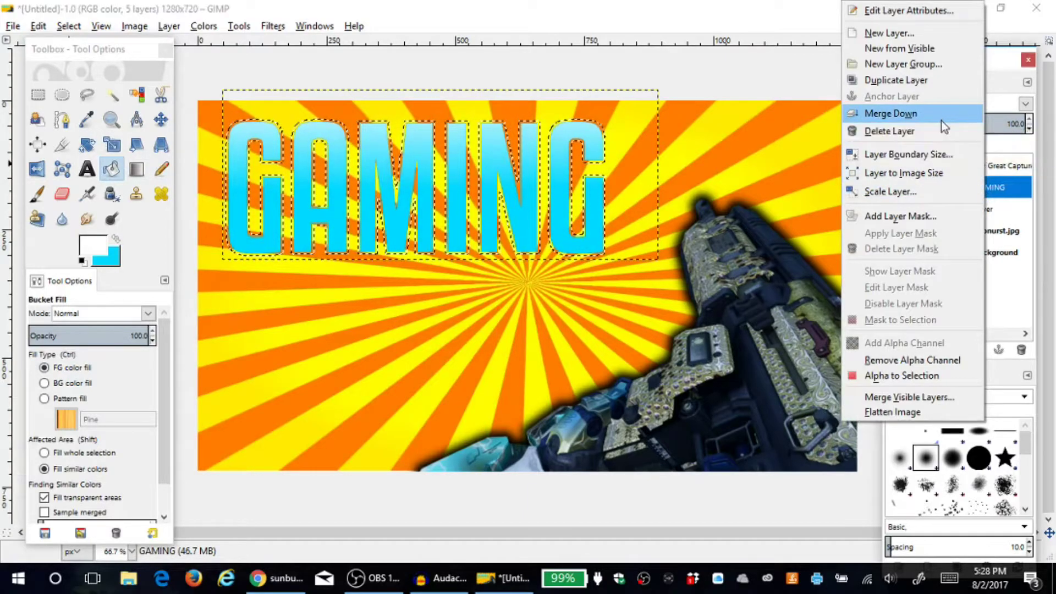
pyautogui.click(889, 33)
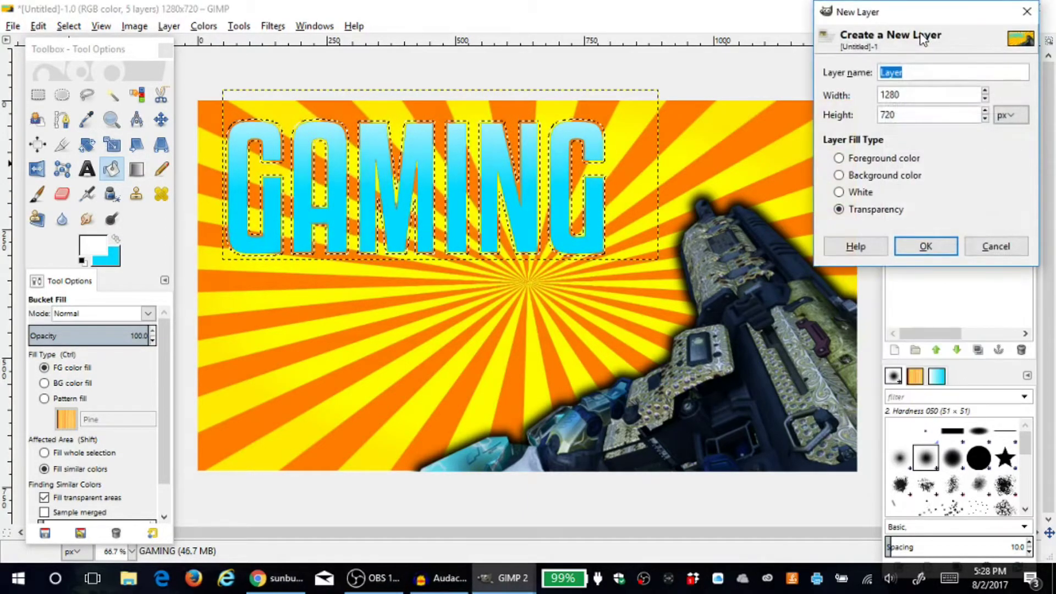
pyautogui.press('Return')
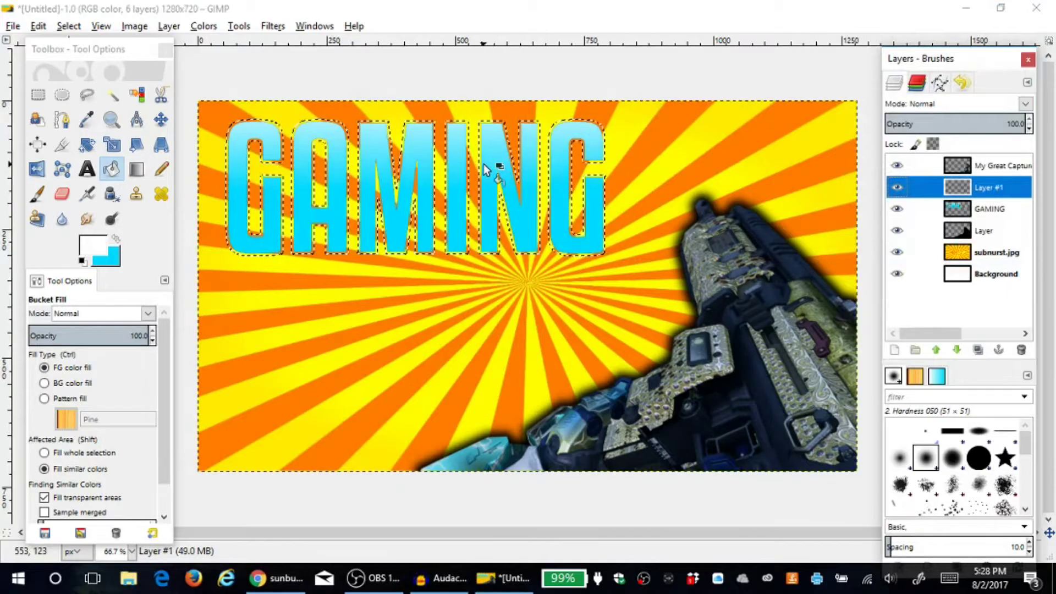
# Step: Try filling the enlarged letter selection with white, undo the fill, and set the foreground colour to black
pyautogui.click(490, 175)
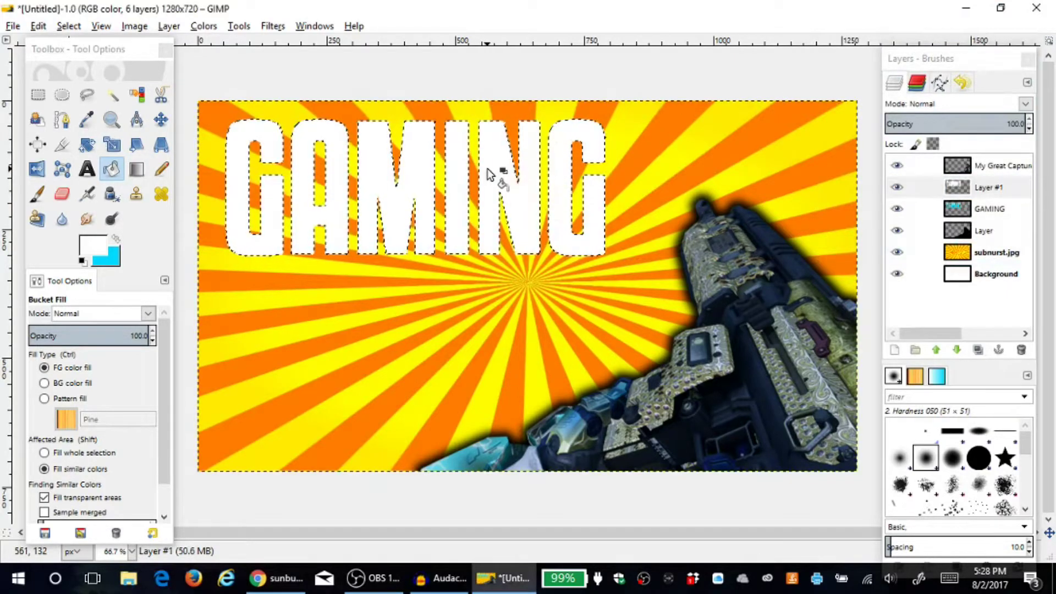
pyautogui.hotkey('ctrl', 'z')
pyautogui.click(102, 246)
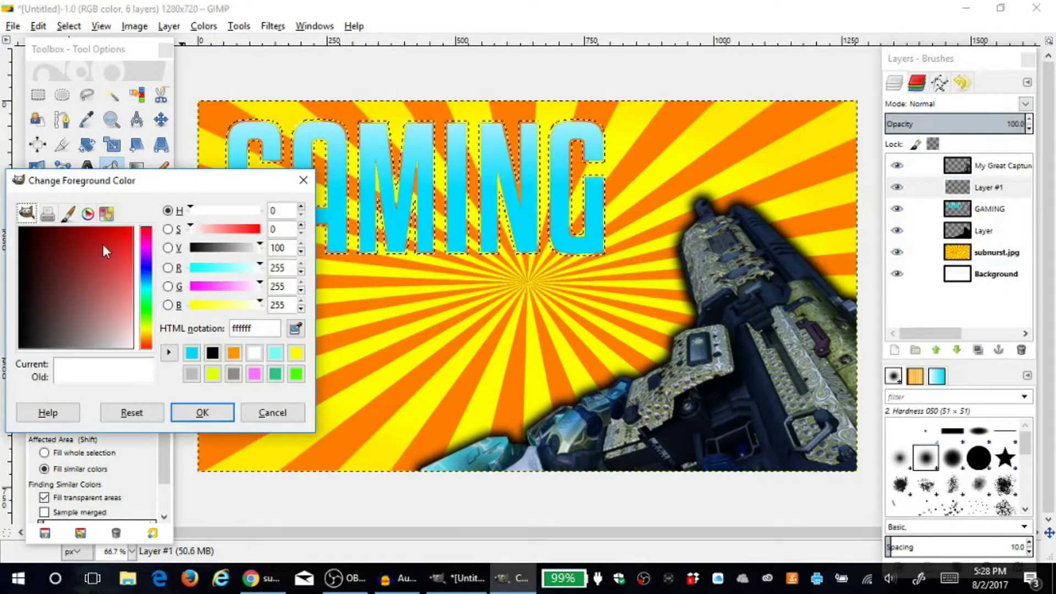
pyautogui.click(214, 354)
pyautogui.click(203, 412)
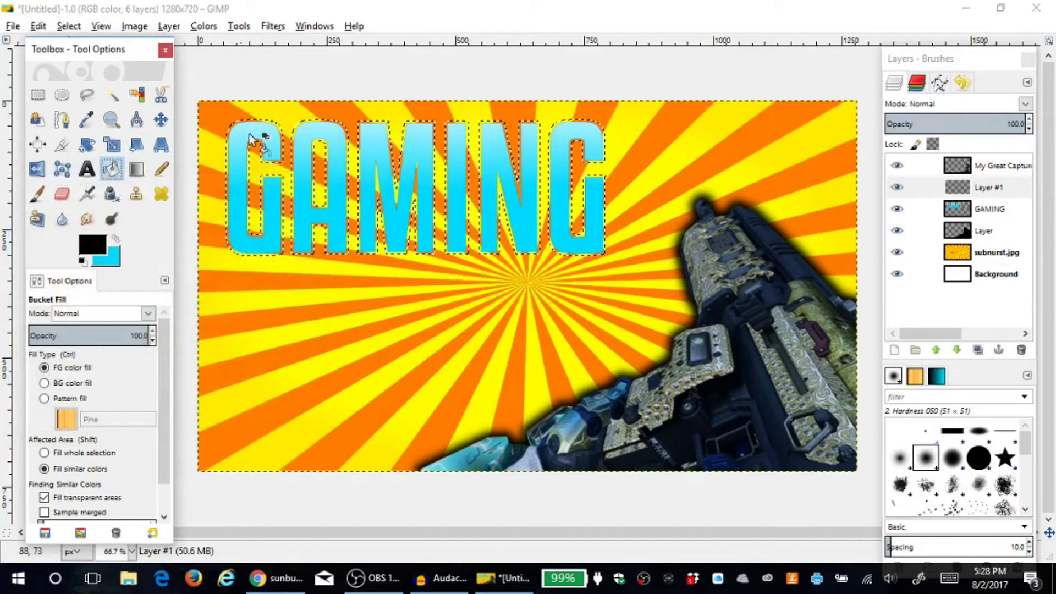
# Step: Fill the enlarged GAMING selection with black on the new layer and move the GAMING layer above it
pyautogui.click(396, 147)
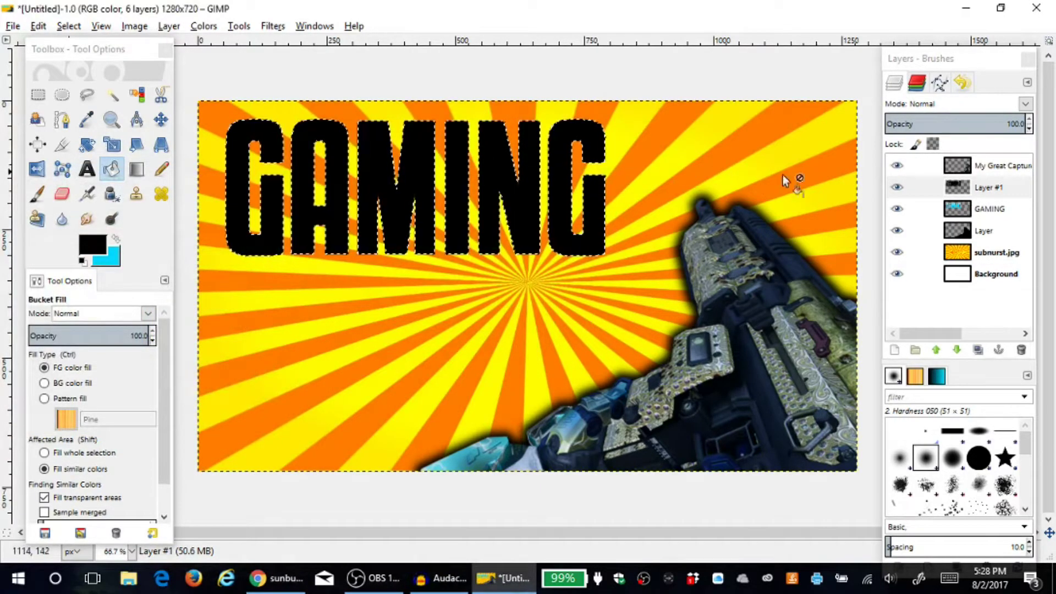
pyautogui.click(989, 210)
pyautogui.moveTo(994, 198); pyautogui.dragTo(991, 179)
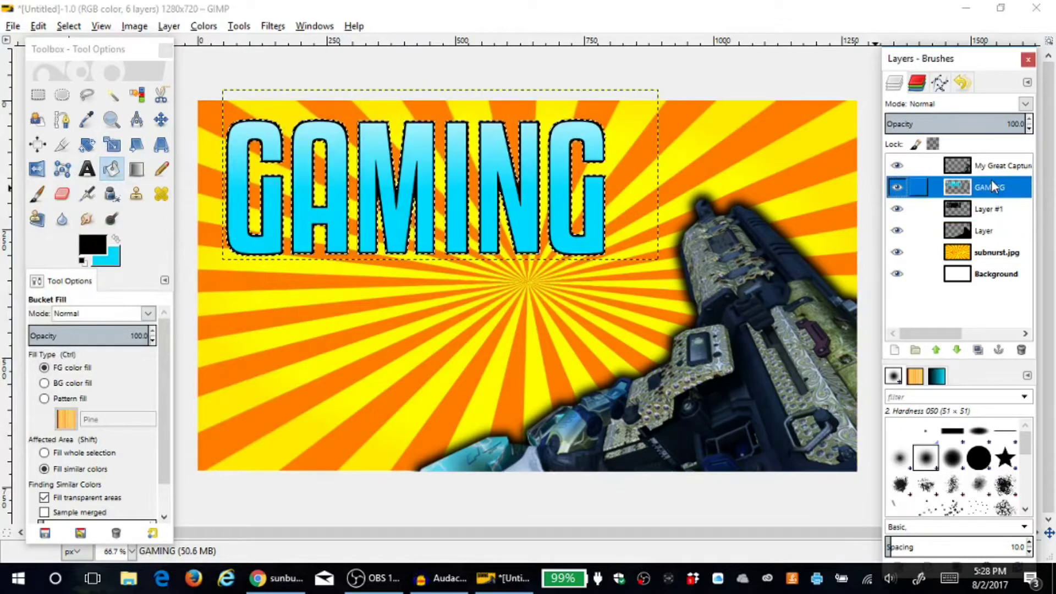
# Step: Apply a black drop shadow to the GAMING layer with 4 px offsets, blur radius 15 and opacity 100, and merge GAMING down into the outline layer
pyautogui.click(273, 26)
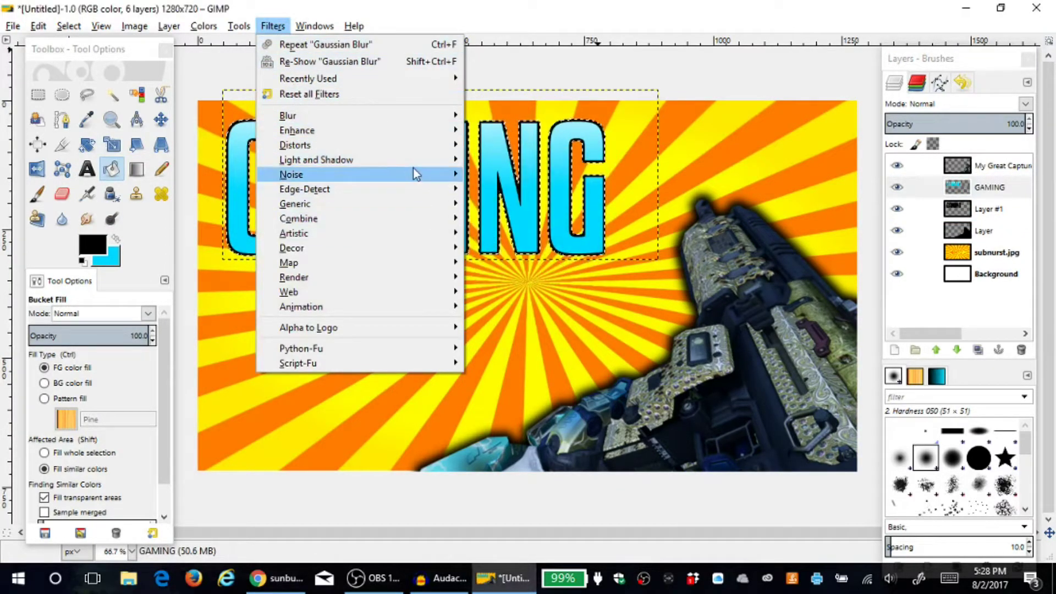
pyautogui.moveTo(414, 166)
pyautogui.click(511, 239)
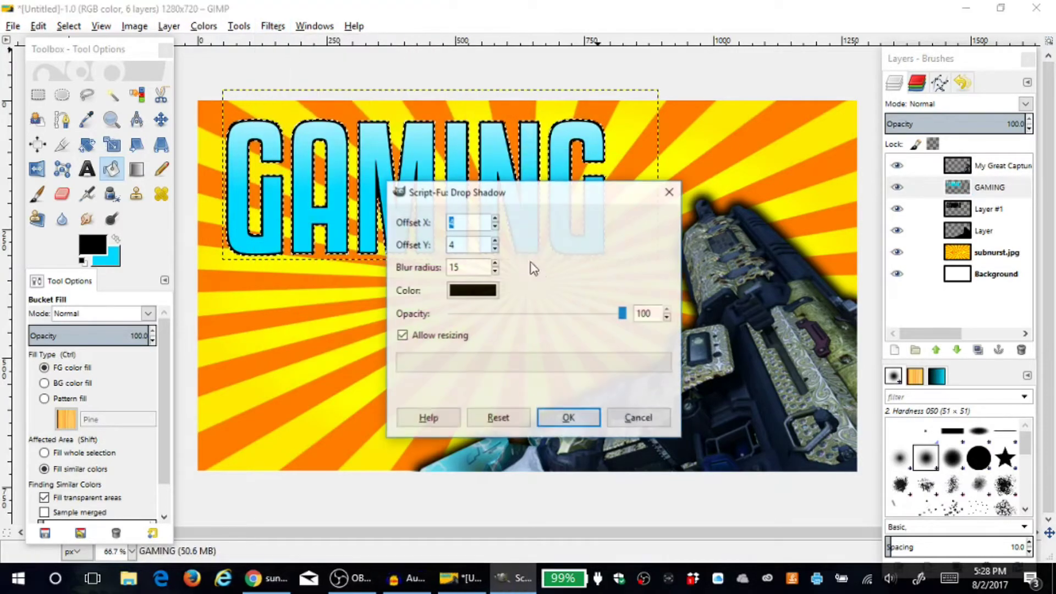
pyautogui.click(568, 418)
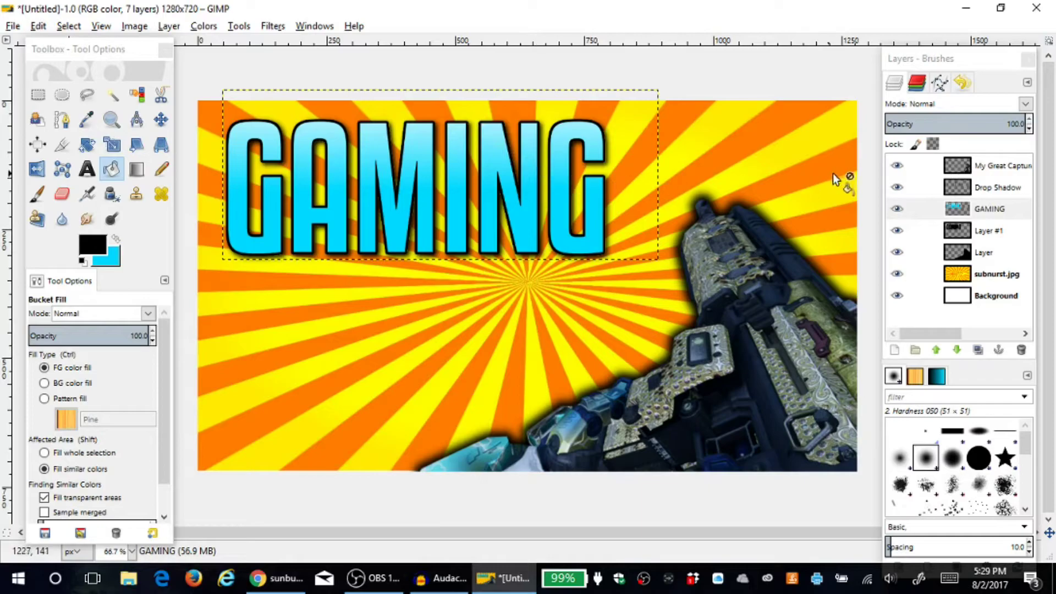
pyautogui.rightClick(988, 212)
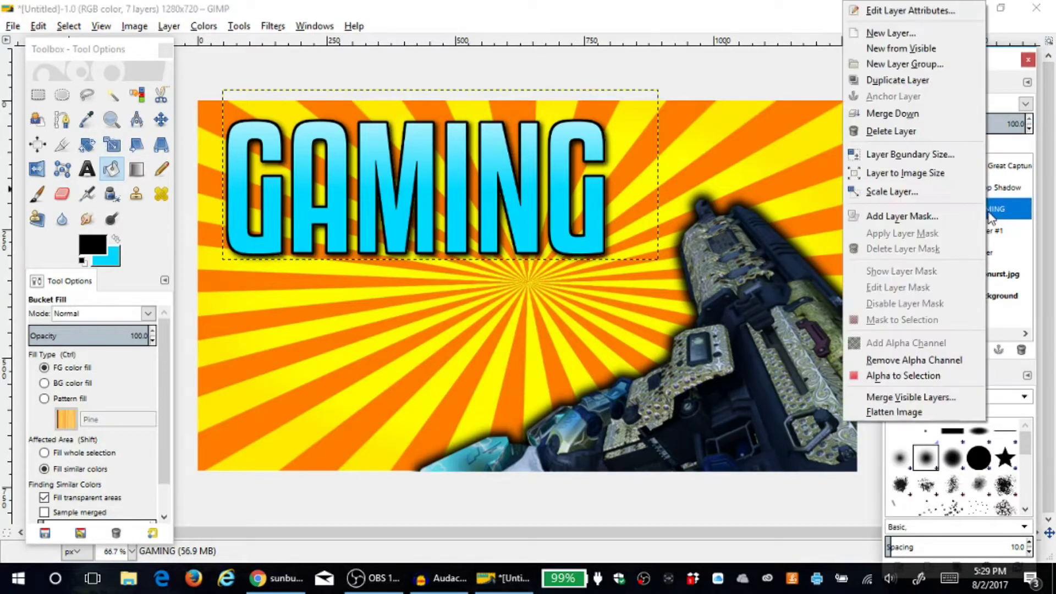
pyautogui.click(925, 117)
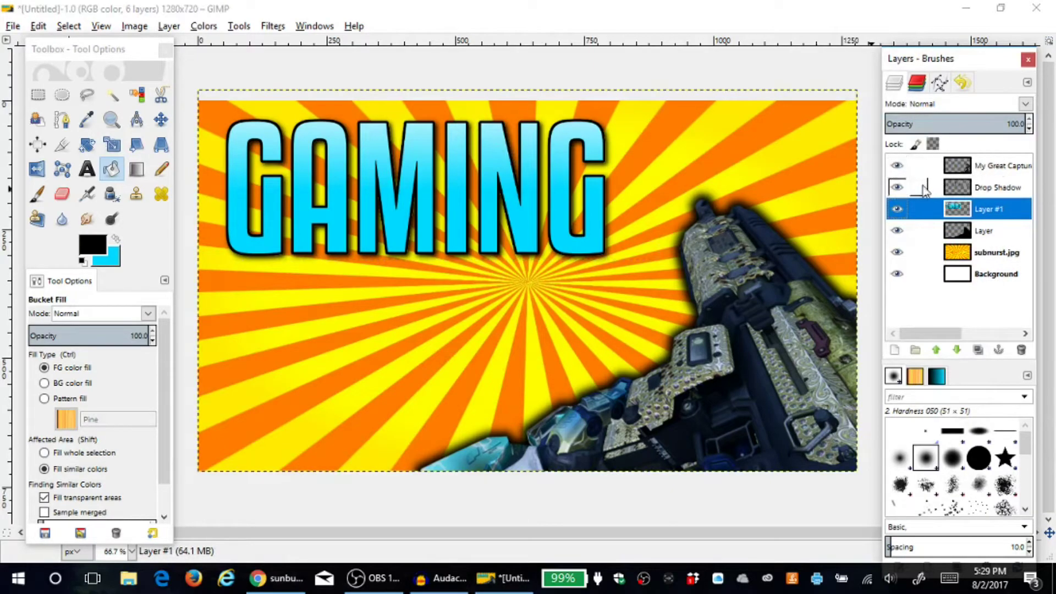
# Step: Create a text box about 866 × 332 px below GAMING and enter THUMBNAIL in it
pyautogui.click(87, 169)
pyautogui.moveTo(233, 277); pyautogui.dragTo(675, 447)
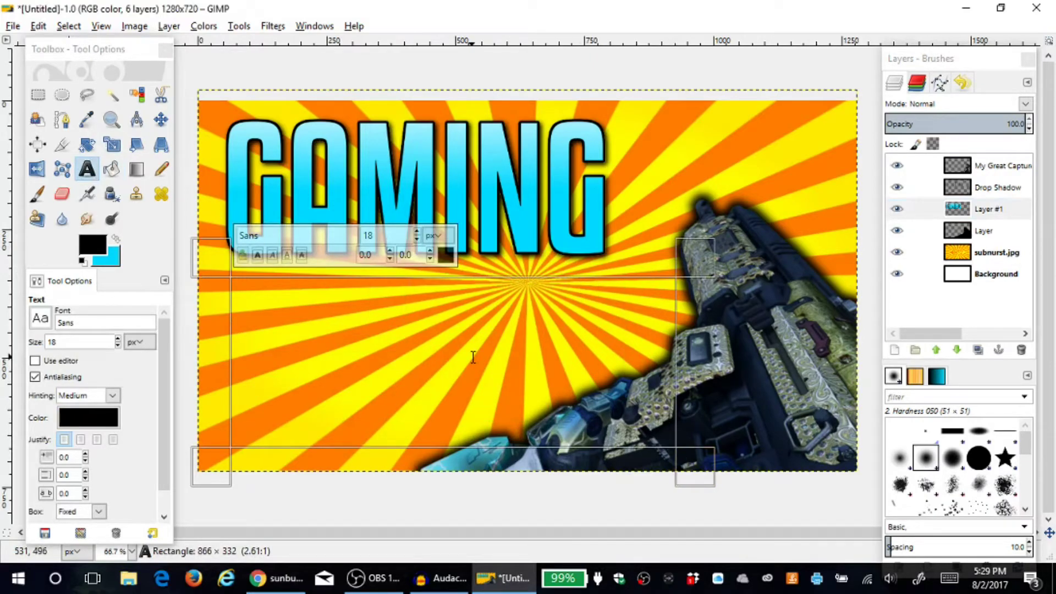
pyautogui.write('THUMBNAIL')
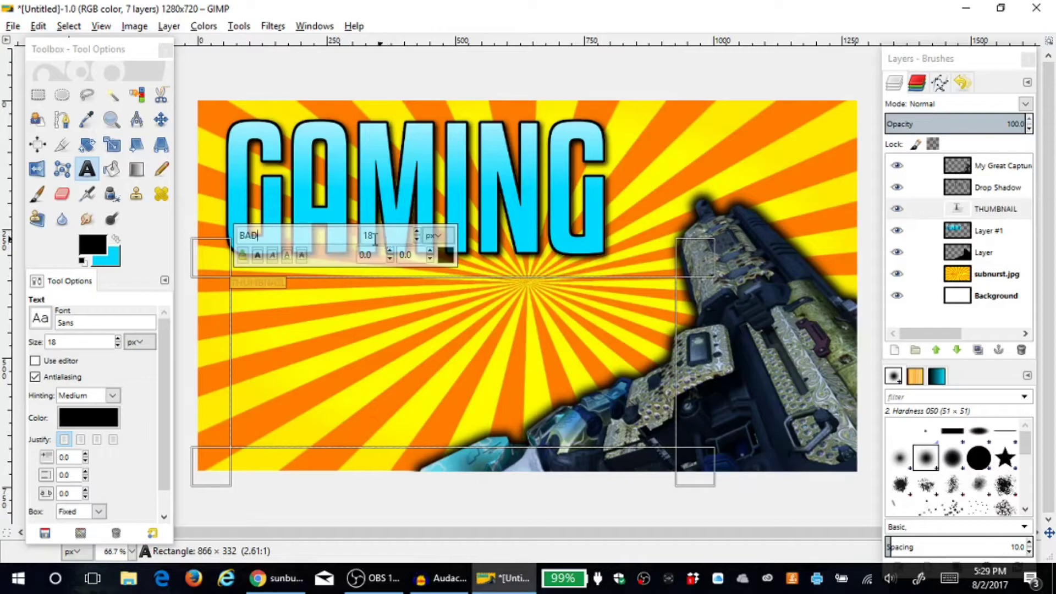
# Step: Set the THUMBNAIL text to BadaBoom BB at 257 px and enlarge its text box to about 1063 × 349 px
pyautogui.click(332, 242)
pyautogui.write('BAD')
pyautogui.press('BackSpace')
pyautogui.press('BackSpace')
pyautogui.click(321, 253)
pyautogui.moveTo(418, 233); pyautogui.dragTo(418, 232)
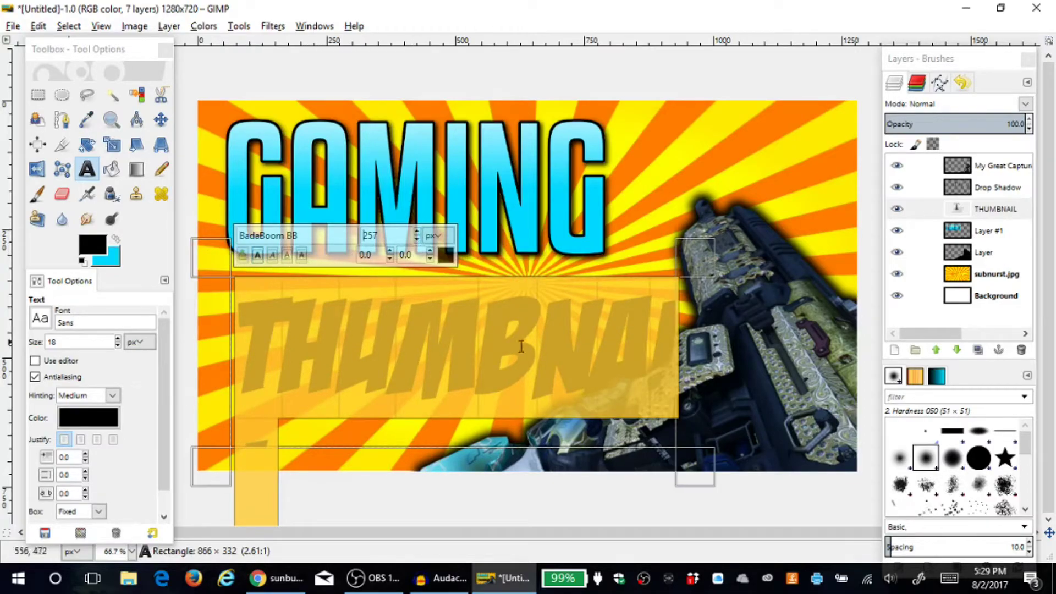
pyautogui.moveTo(706, 289); pyautogui.dragTo(804, 281)
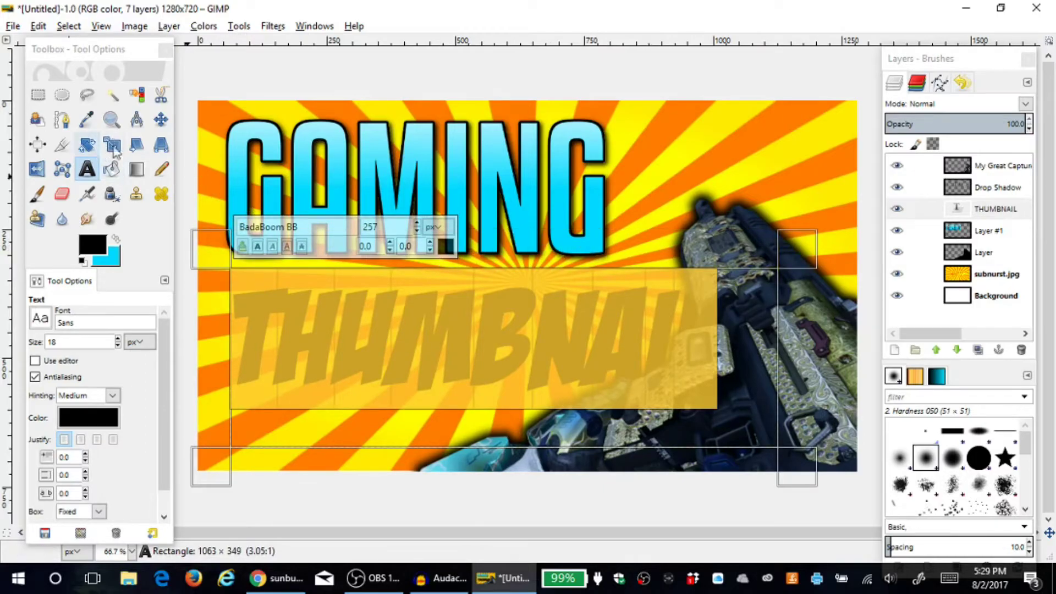
# Step: Rotate the THUMBNAIL text layer by -5.61° and move it slightly toward the image's left edge
pyautogui.click(88, 145)
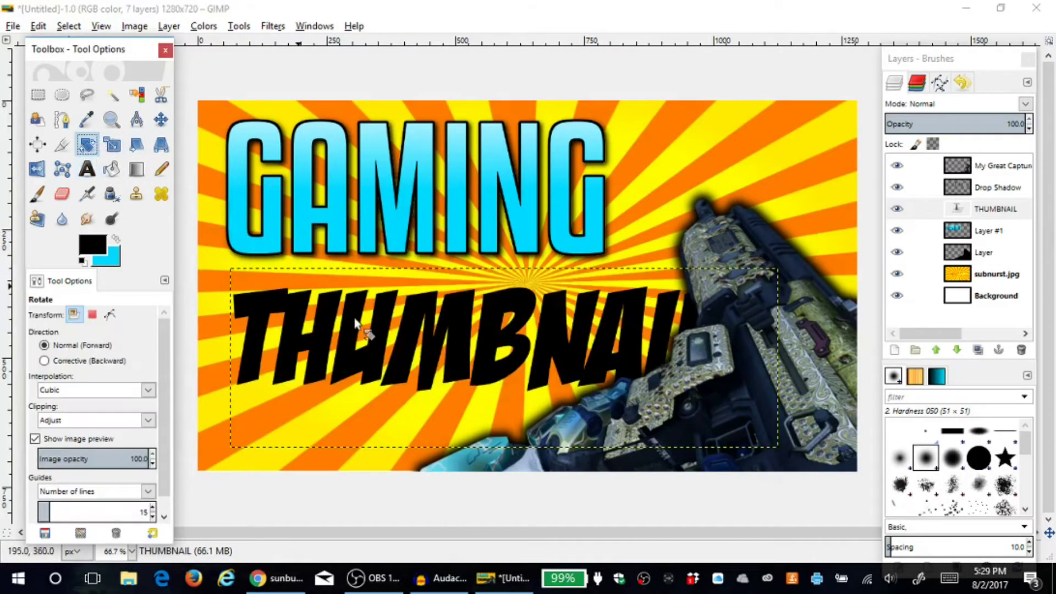
pyautogui.press('Tab')
pyautogui.click(448, 344)
pyautogui.moveTo(398, 166); pyautogui.dragTo(392, 170)
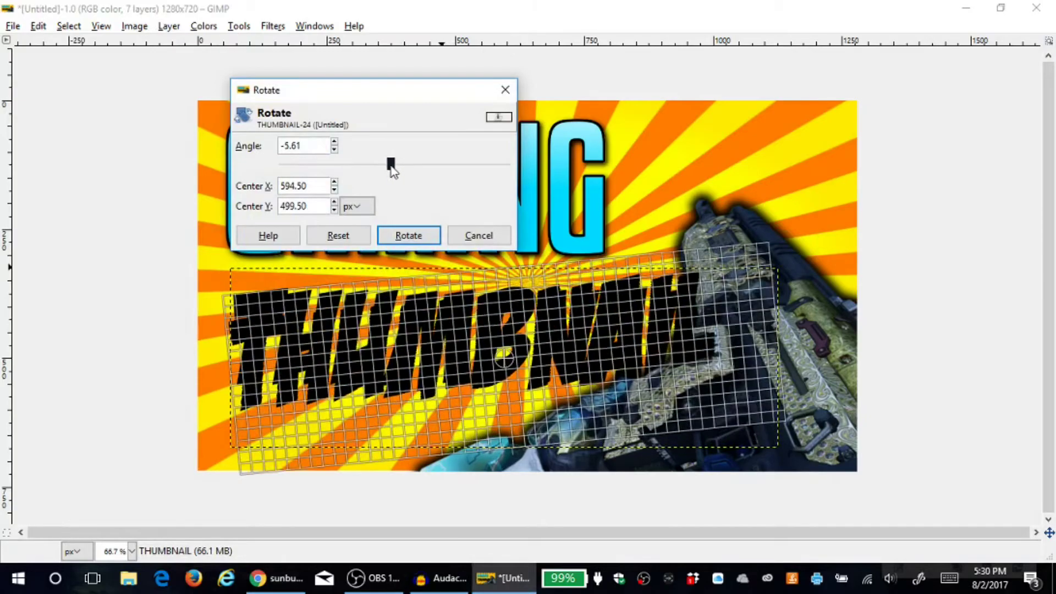
pyautogui.click(408, 236)
pyautogui.press('Tab')
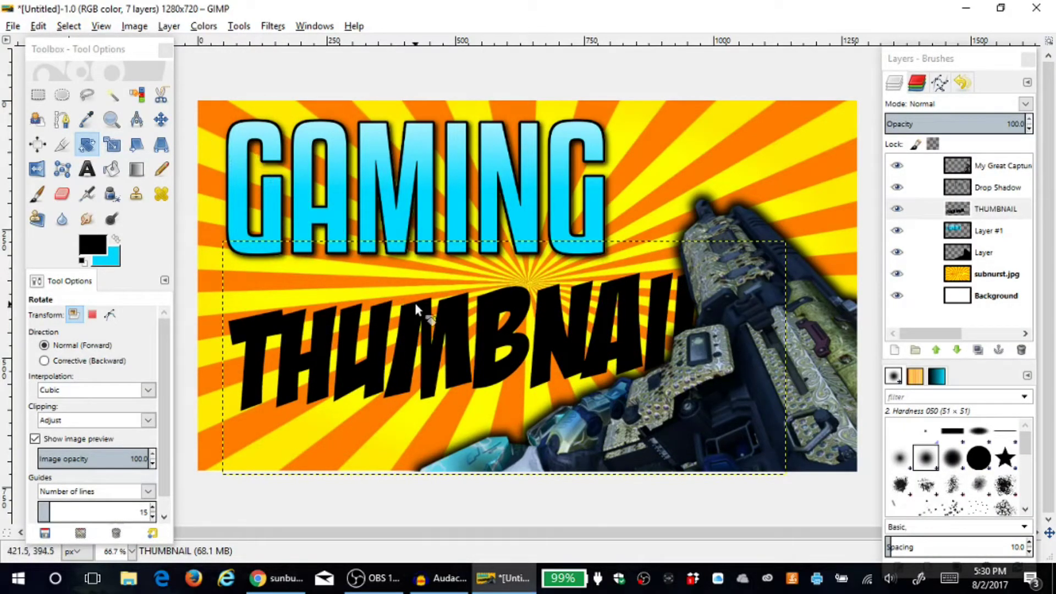
pyautogui.press('m')
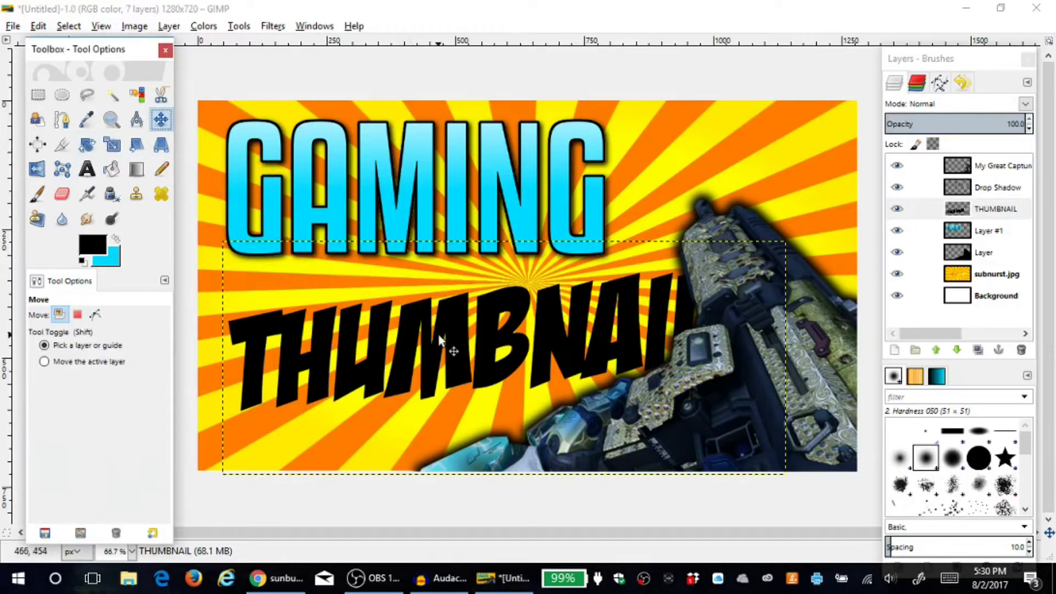
pyautogui.moveTo(441, 336); pyautogui.dragTo(427, 339)
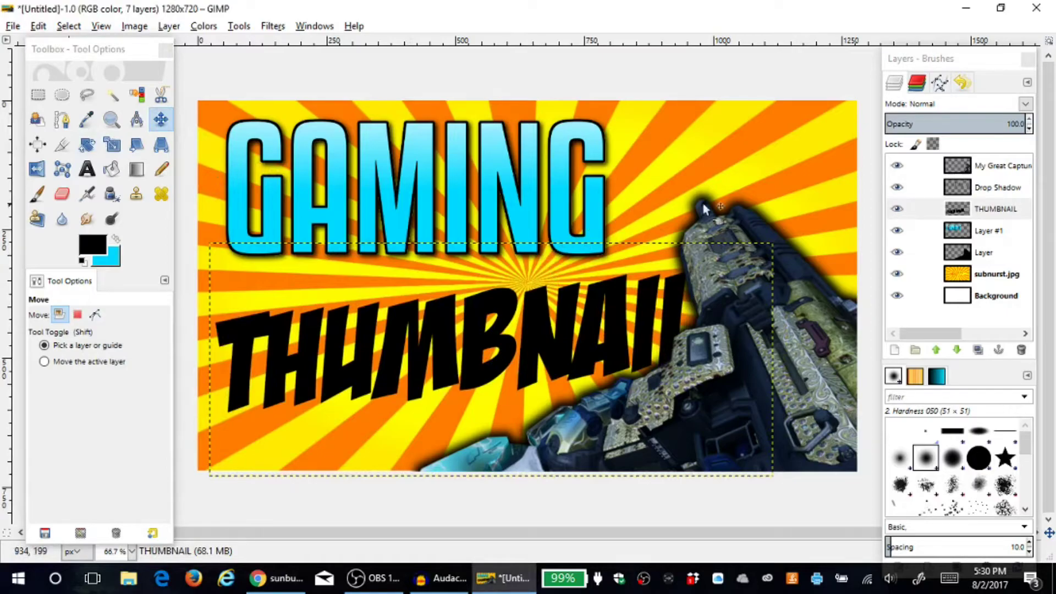
# Step: Select the THUMBNAIL letters from the layer's alpha and fill them with a downward linear gradient from white to cyan 00d8ff
pyautogui.rightClick(992, 216)
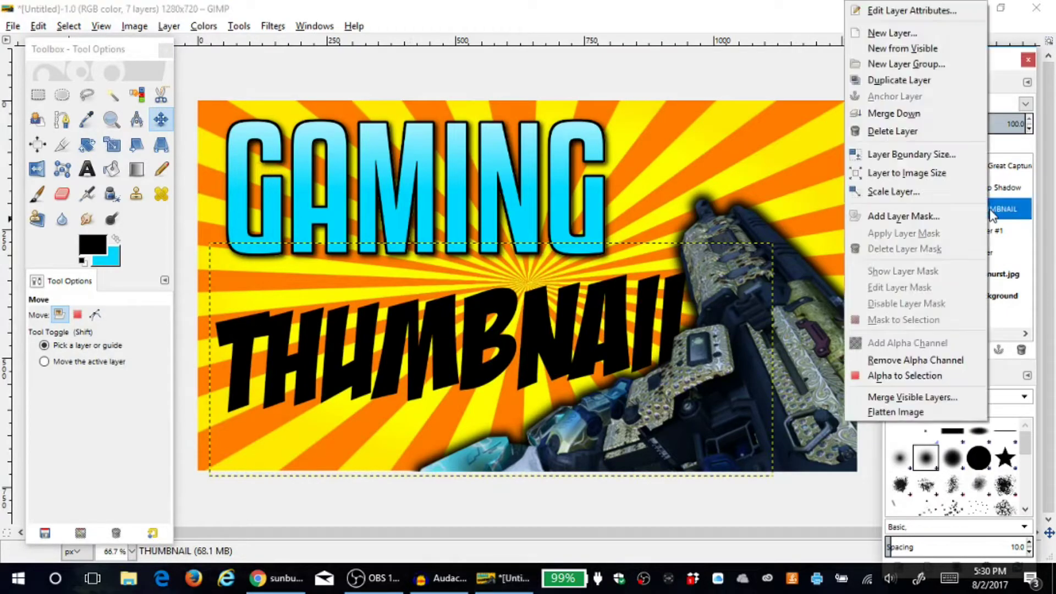
pyautogui.click(922, 377)
pyautogui.click(92, 244)
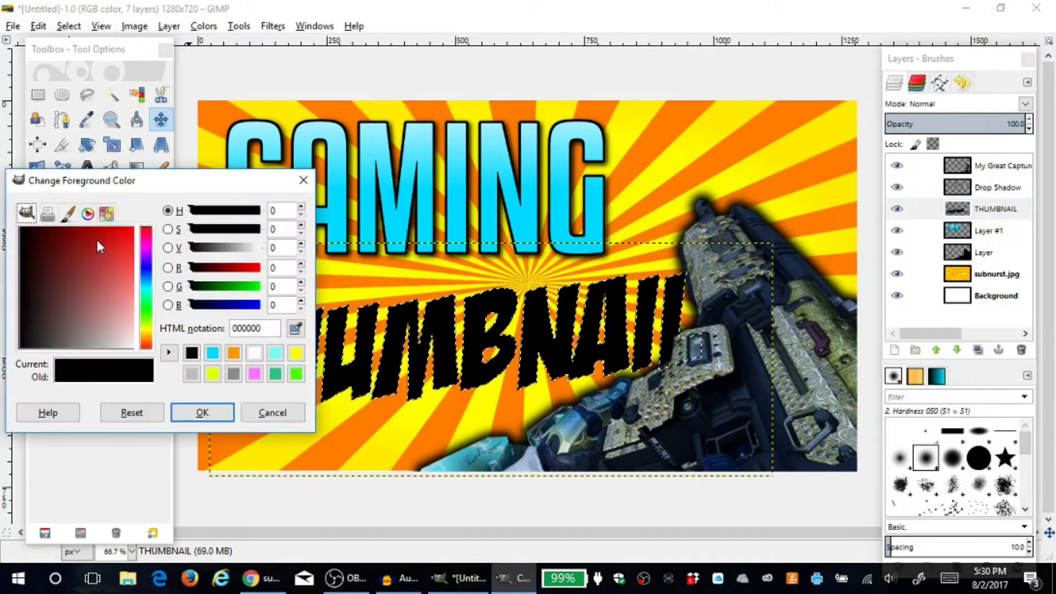
pyautogui.click(213, 353)
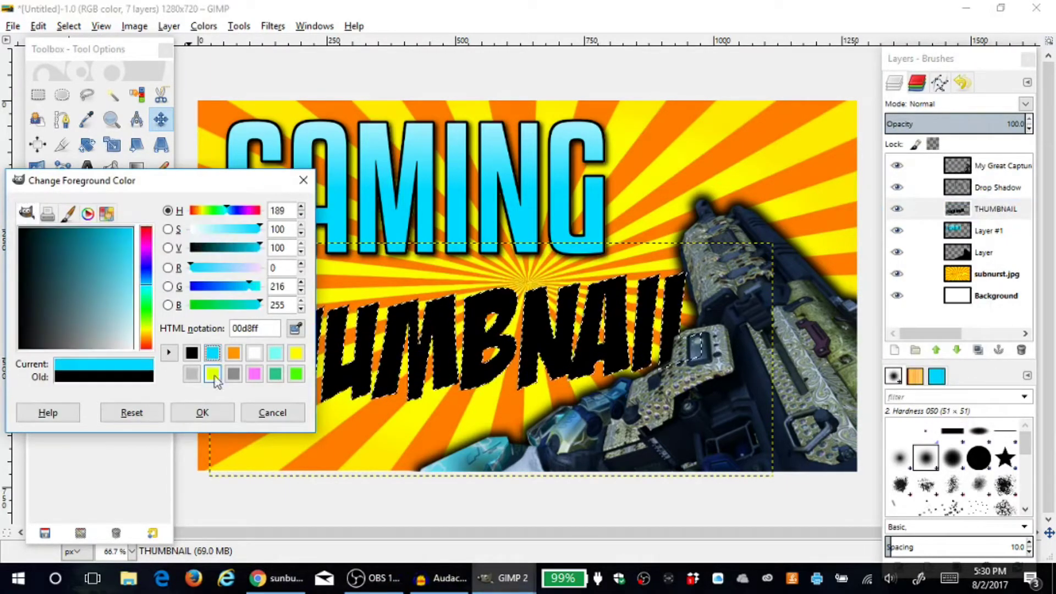
pyautogui.click(203, 412)
pyautogui.click(112, 254)
pyautogui.click(250, 352)
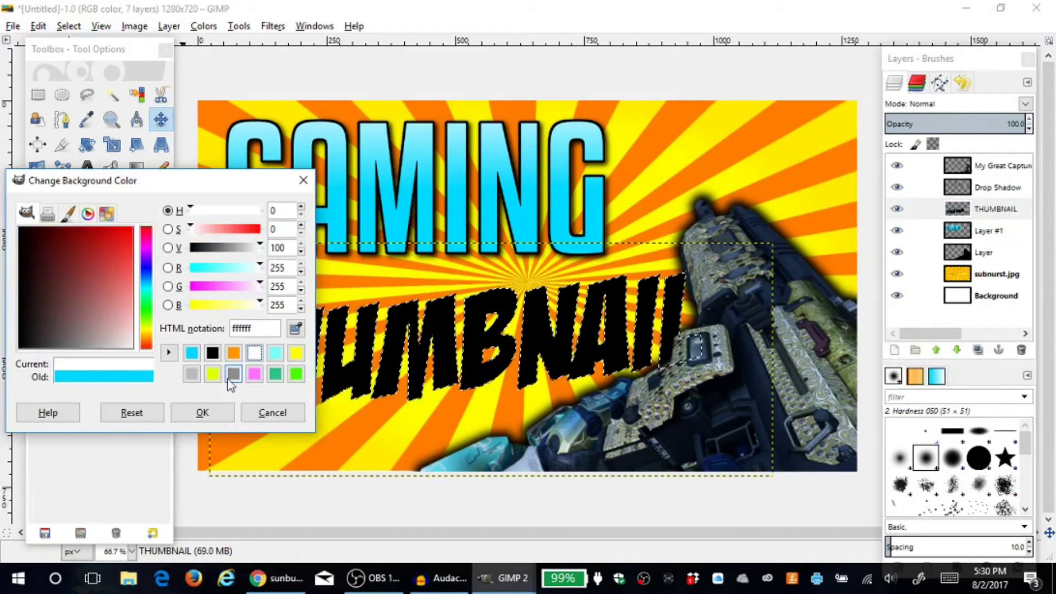
pyautogui.click(203, 411)
pyautogui.press('x')
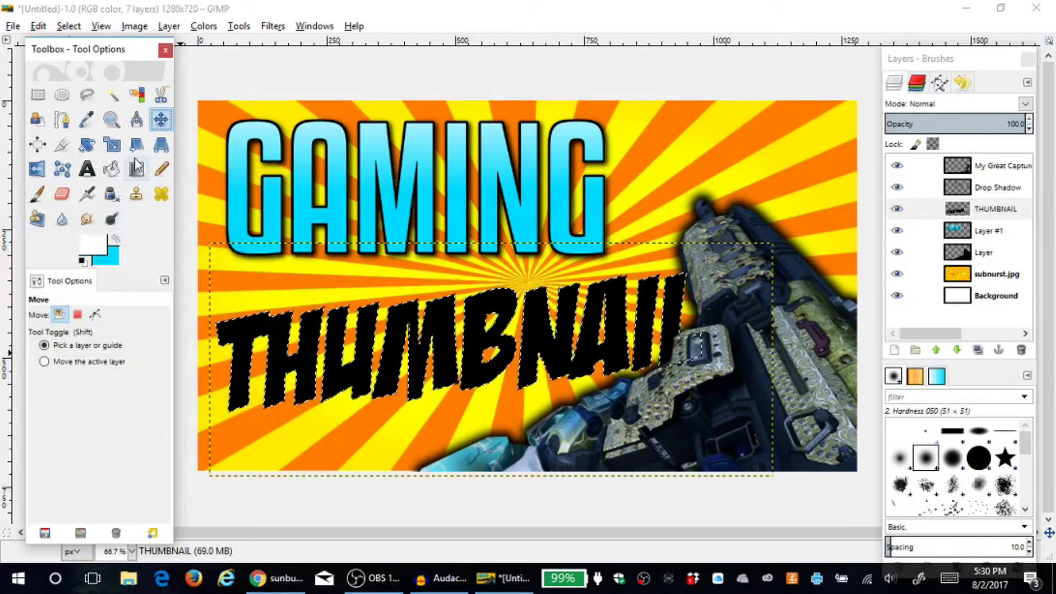
pyautogui.click(135, 170)
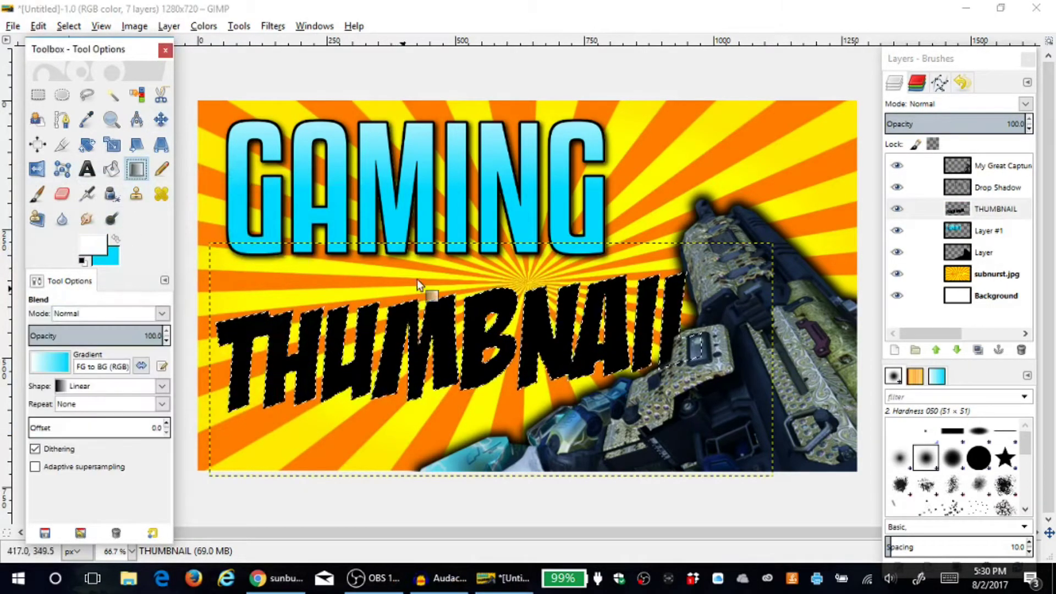
pyautogui.moveTo(438, 268); pyautogui.dragTo(438, 355)
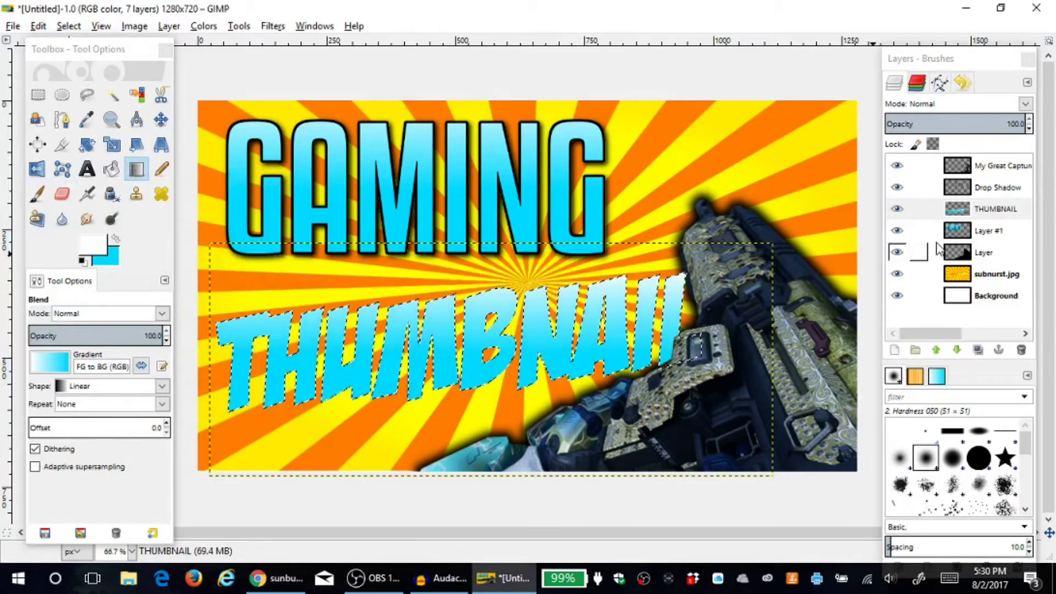
# Step: Grow the selection around the THUMBNAIL letters by 5 px
pyautogui.rightClick(989, 211)
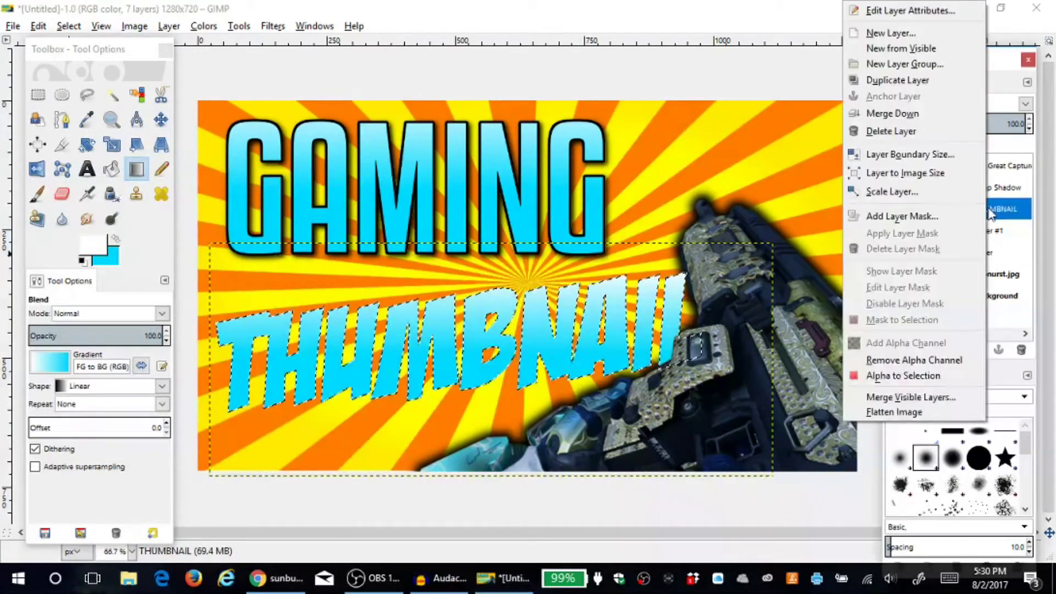
pyautogui.click(70, 25)
pyautogui.click(110, 227)
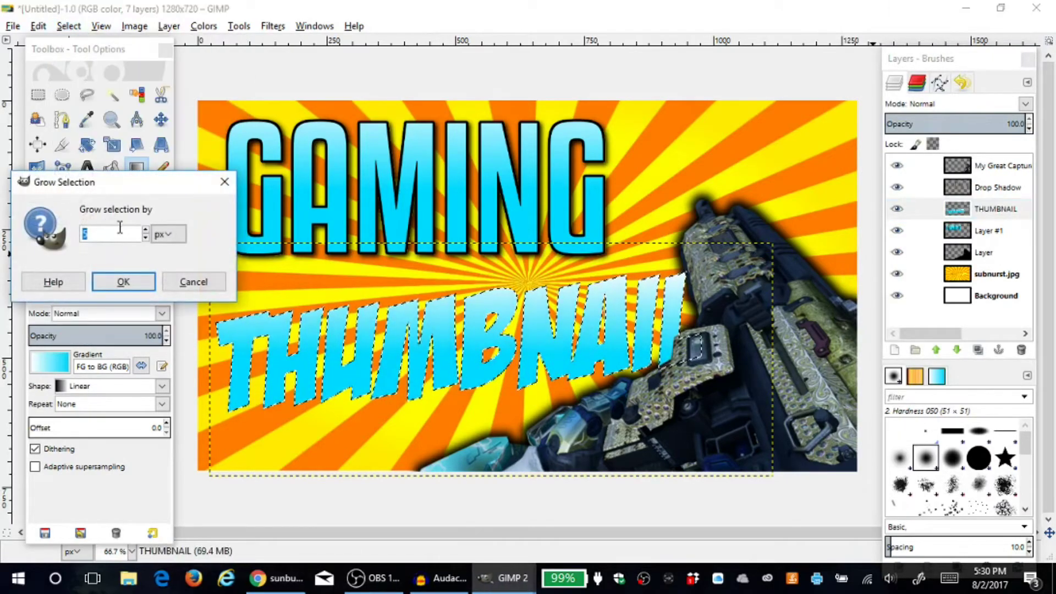
pyautogui.click(123, 282)
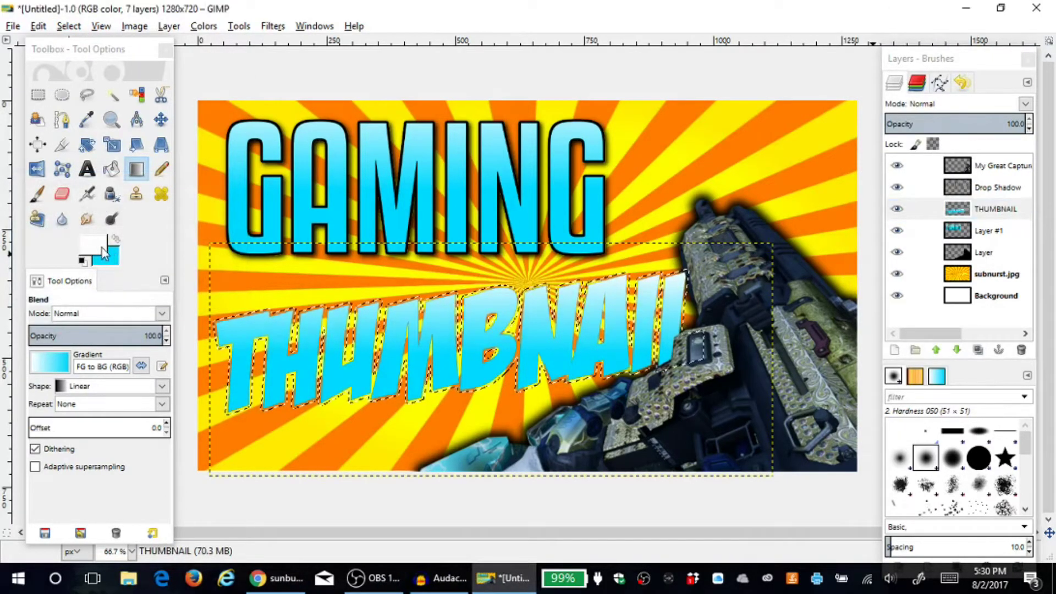
# Step: Set the foreground colour to black and choose Bucket Fill
pyautogui.click(95, 231)
pyautogui.click(233, 353)
pyautogui.click(202, 412)
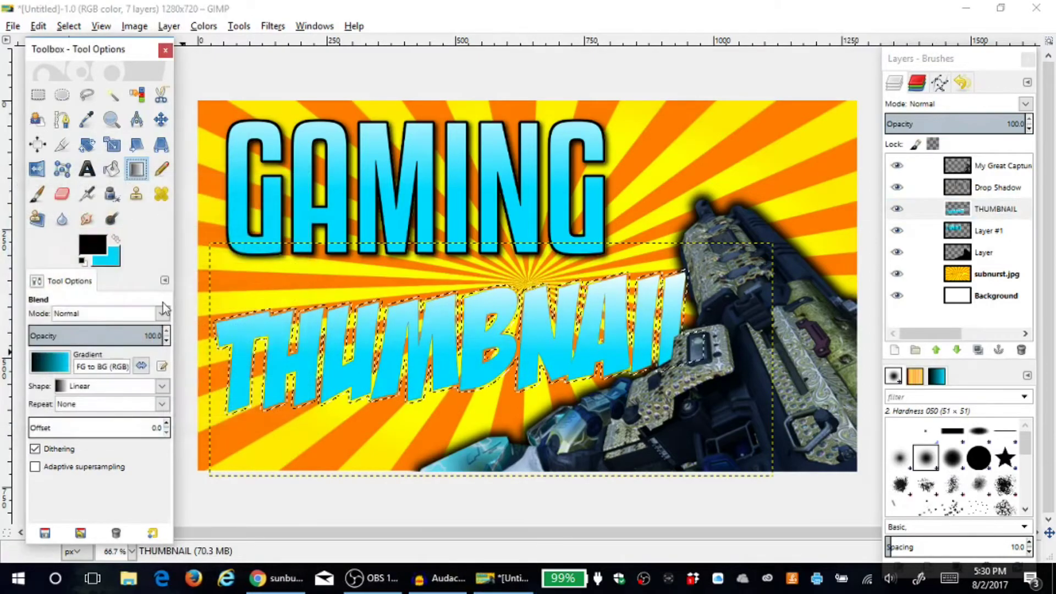
pyautogui.click(110, 170)
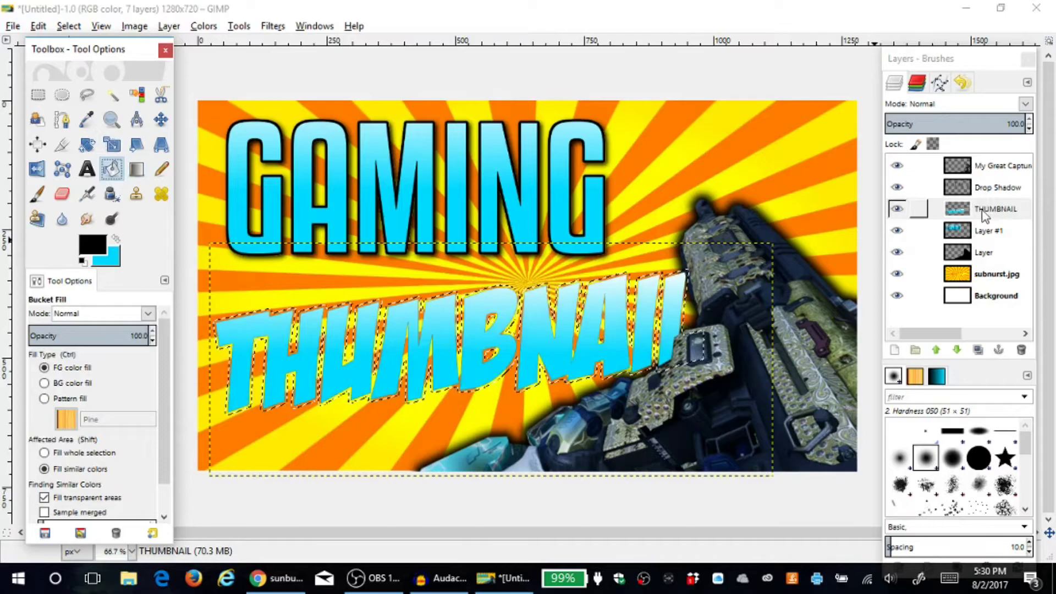
# Step: Try filling the enlarged selection with black directly on the THUMBNAIL layer and undo the fill
pyautogui.click(566, 325)
pyautogui.hotkey('ctrl', 'z')
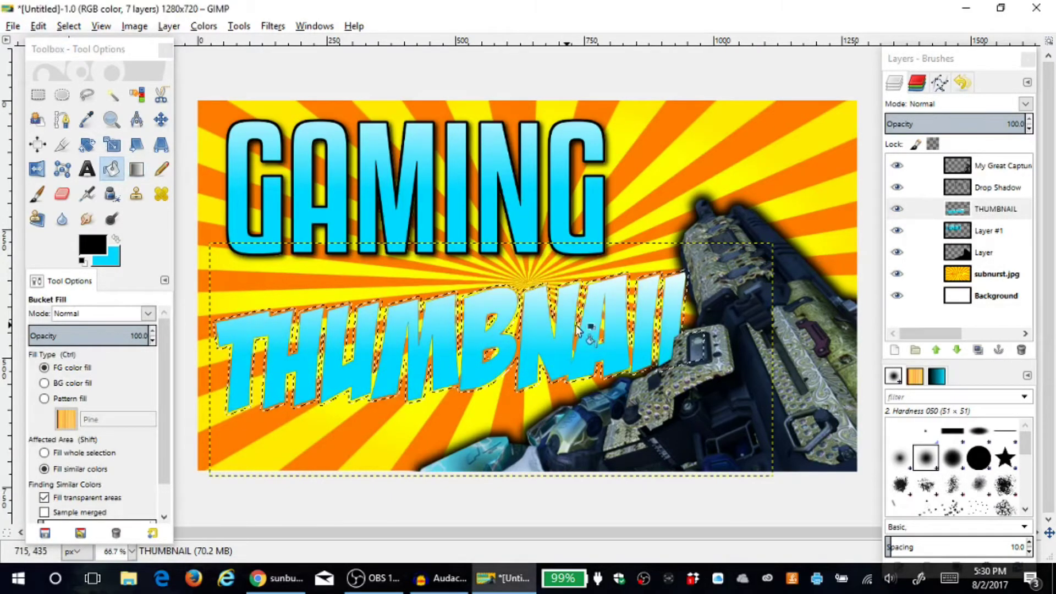
# Step: Add a transparent layer, fill the enlarged THUMBNAIL selection with black on it, and move the THUMBNAIL layer above it
pyautogui.rightClick(933, 216)
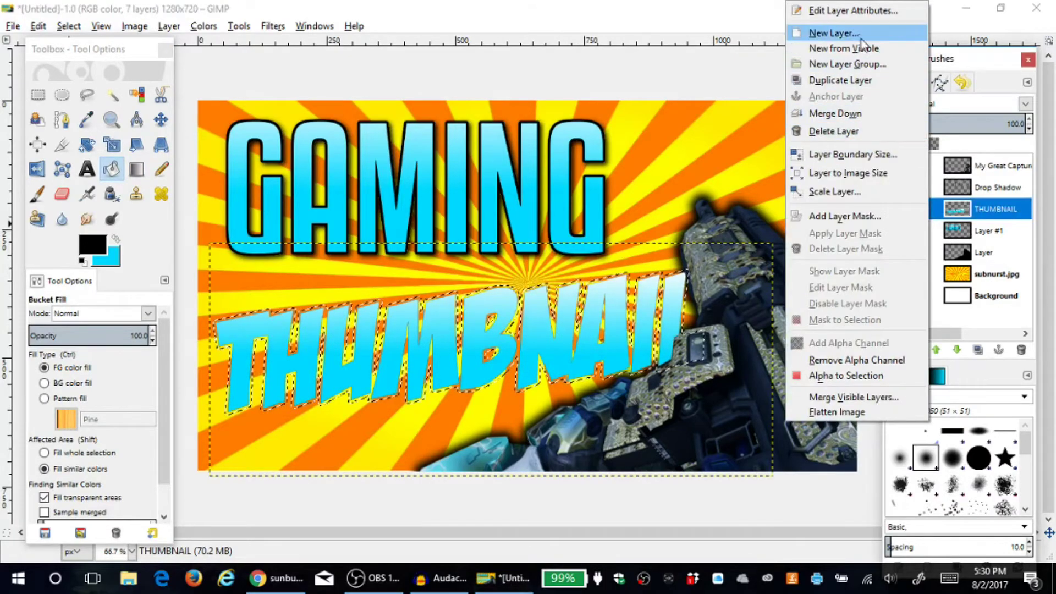
pyautogui.click(814, 32)
pyautogui.click(865, 246)
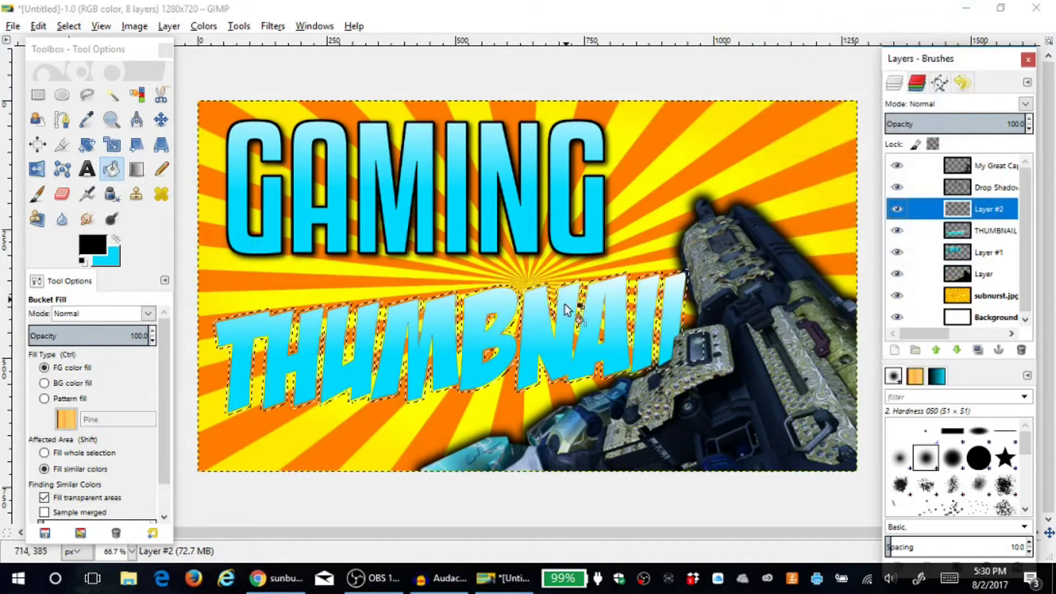
pyautogui.click(585, 318)
pyautogui.moveTo(990, 230); pyautogui.dragTo(990, 209)
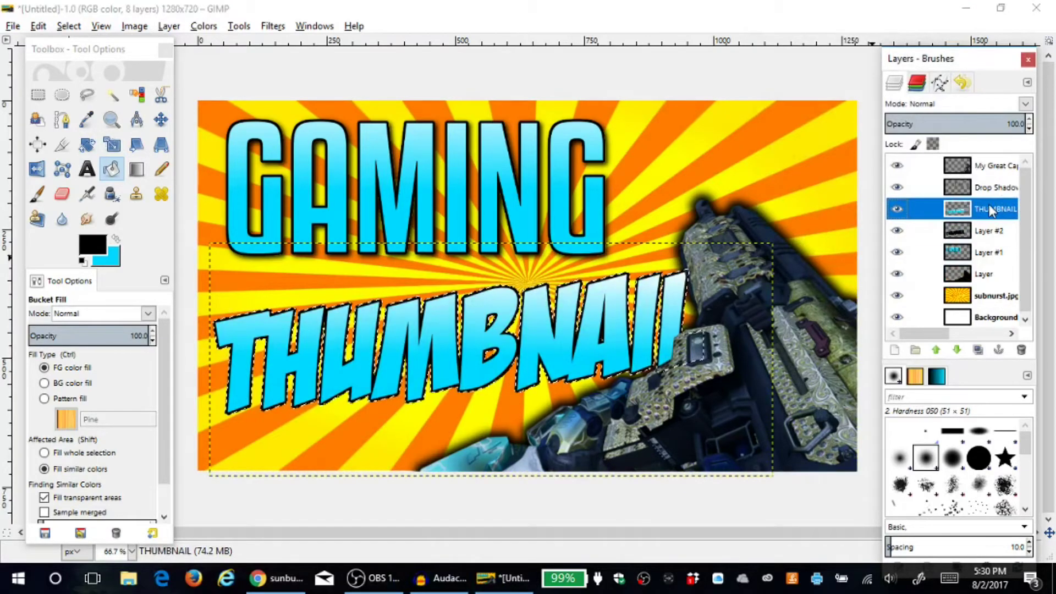
# Step: Add a drop shadow to the THUMBNAIL layer with X and Y offsets of 4, blur radius 15, and 100 opacity
pyautogui.click(238, 26)
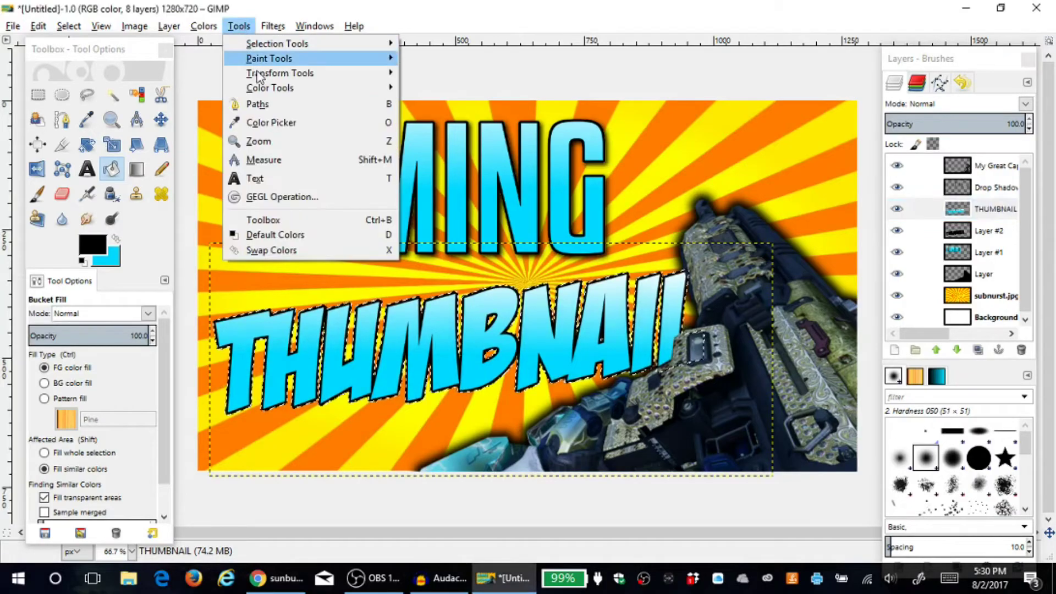
pyautogui.moveTo(273, 26)
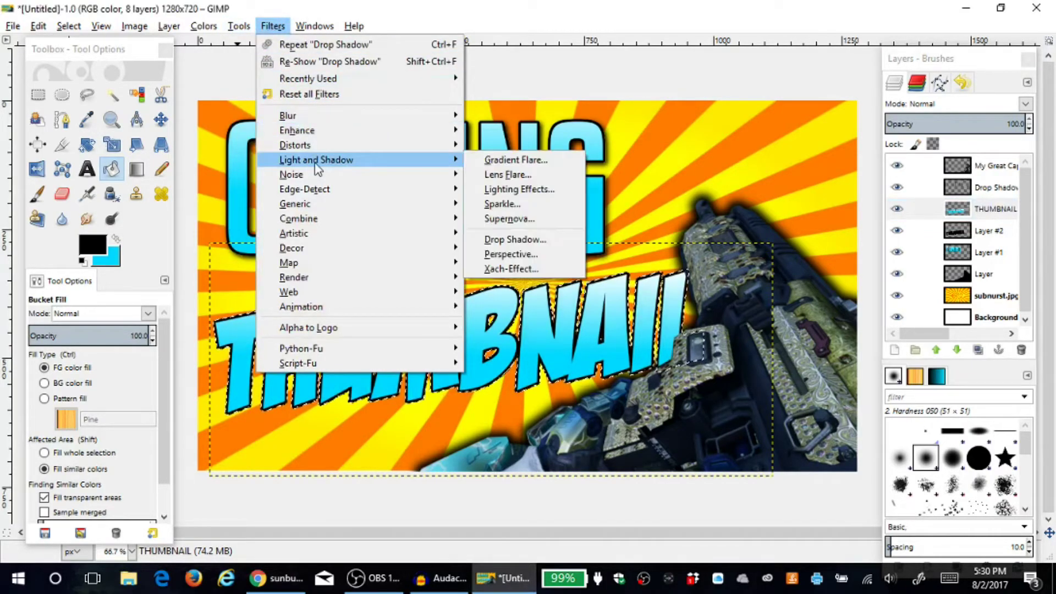
pyautogui.moveTo(374, 161)
pyautogui.click(515, 239)
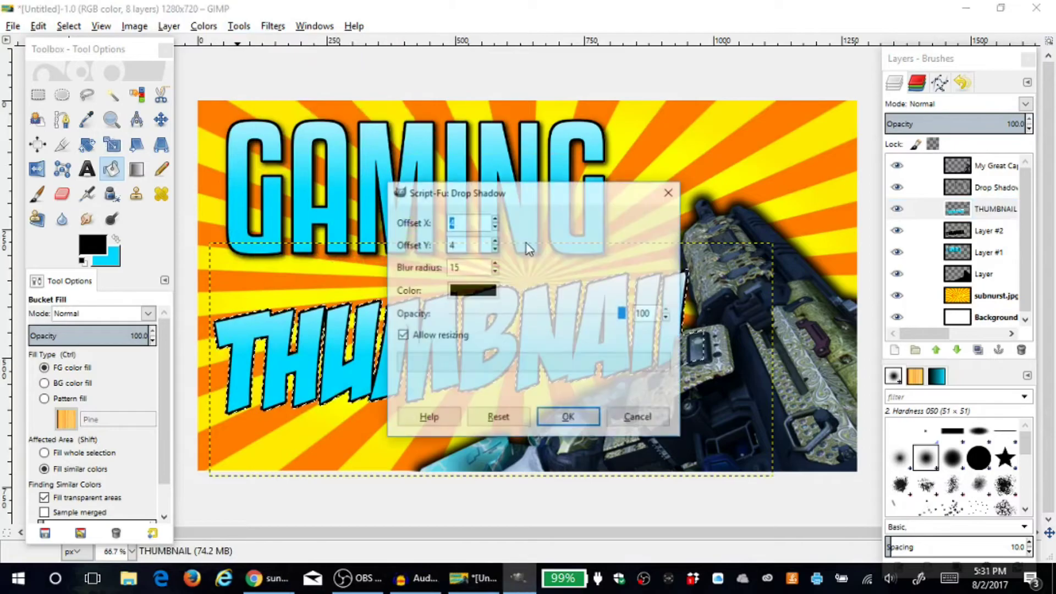
pyautogui.click(585, 416)
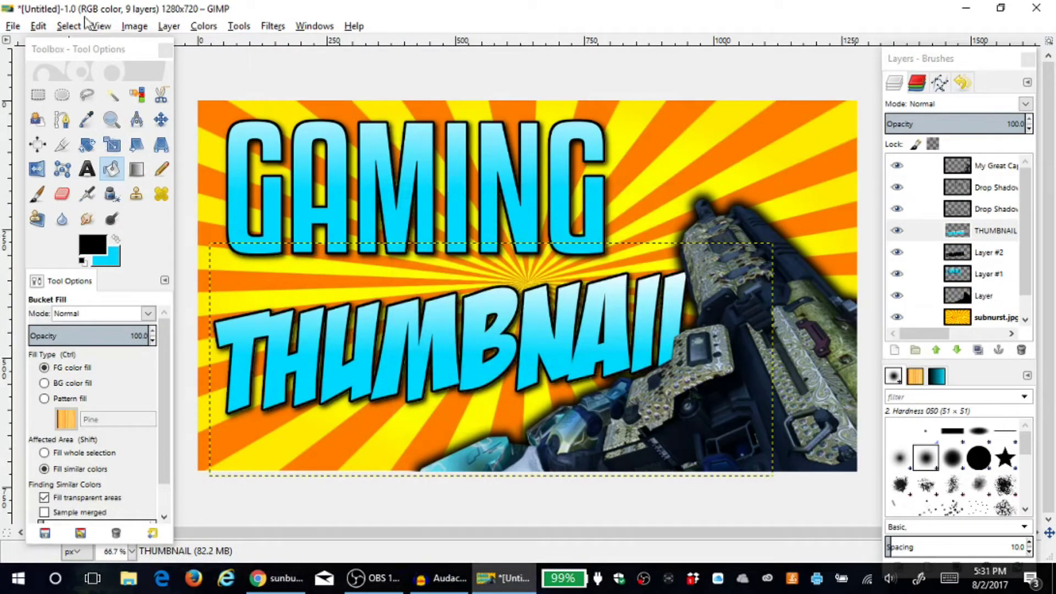
pyautogui.click(101, 26)
pyautogui.click(445, 6)
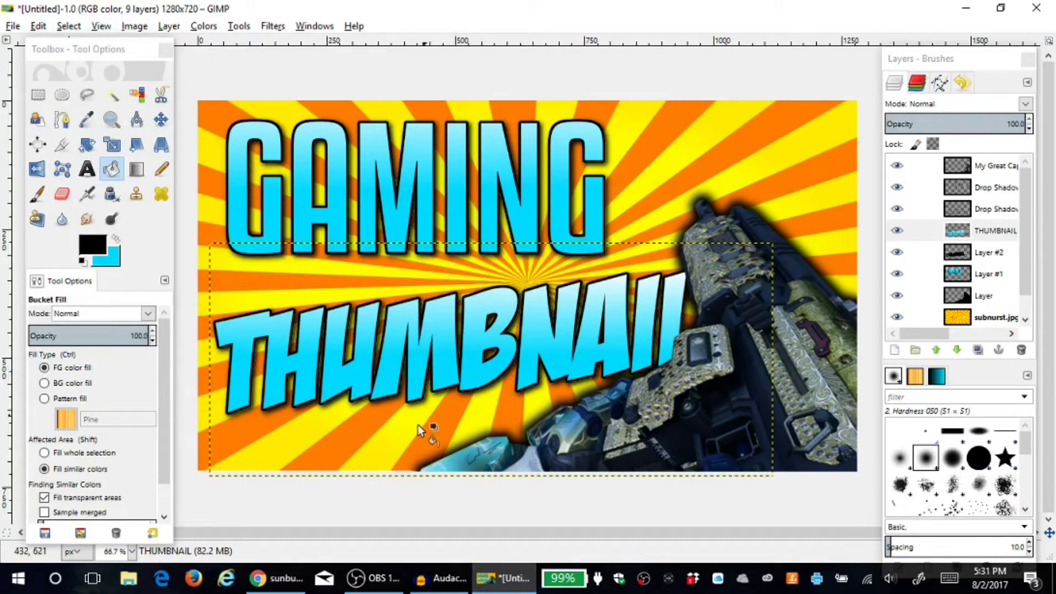
# Step: Switch to Chrome and search Google Images for "call of duty logo png"
pyautogui.click(278, 578)
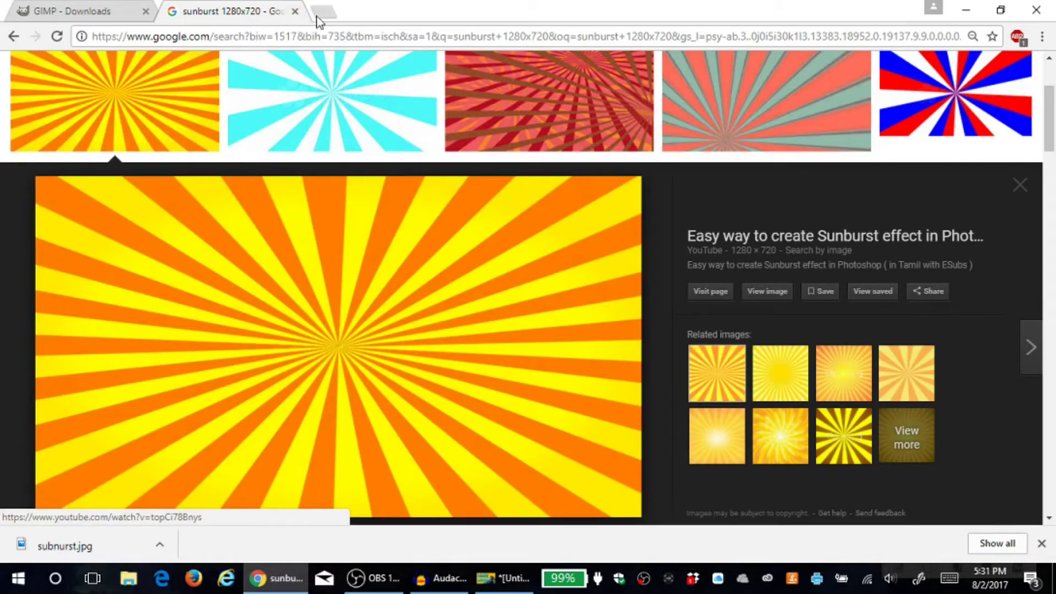
pyautogui.click(298, 37)
pyautogui.write('google.com')
pyautogui.press('Return')
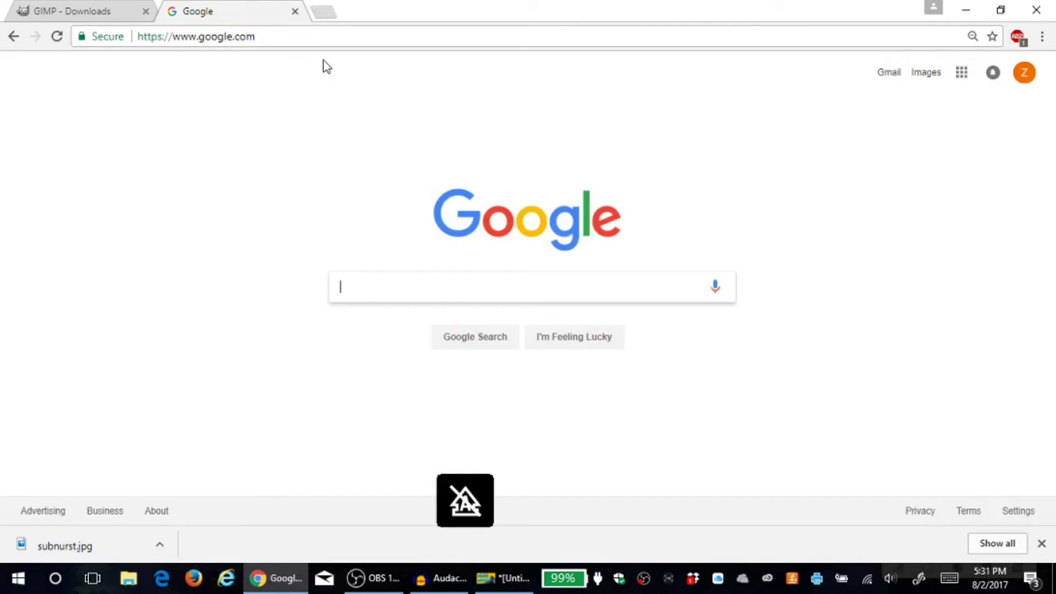
pyautogui.write('call ')
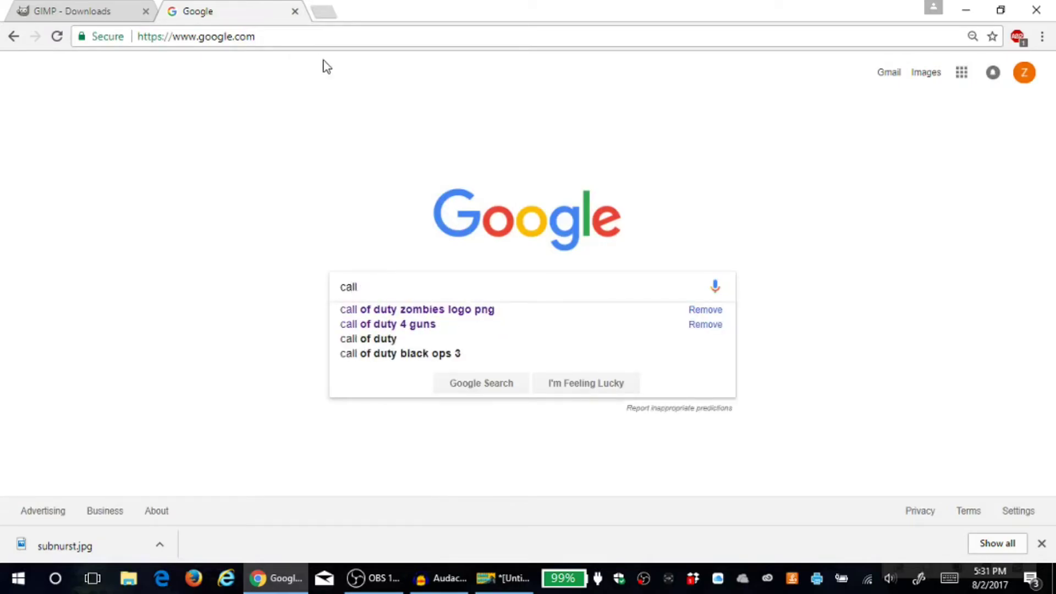
pyautogui.write('of duty logo ')
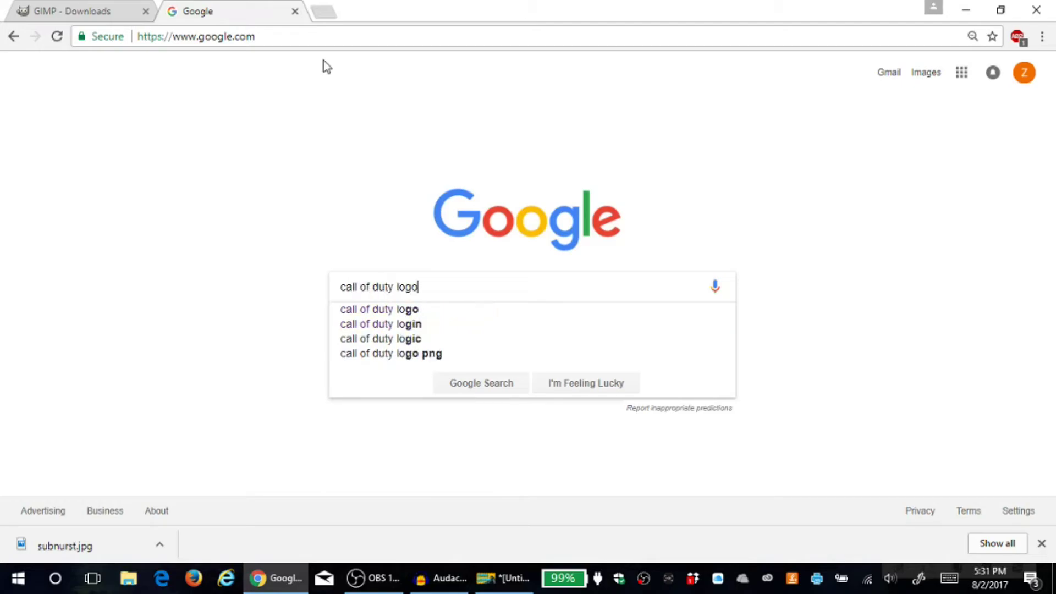
pyautogui.write('png')
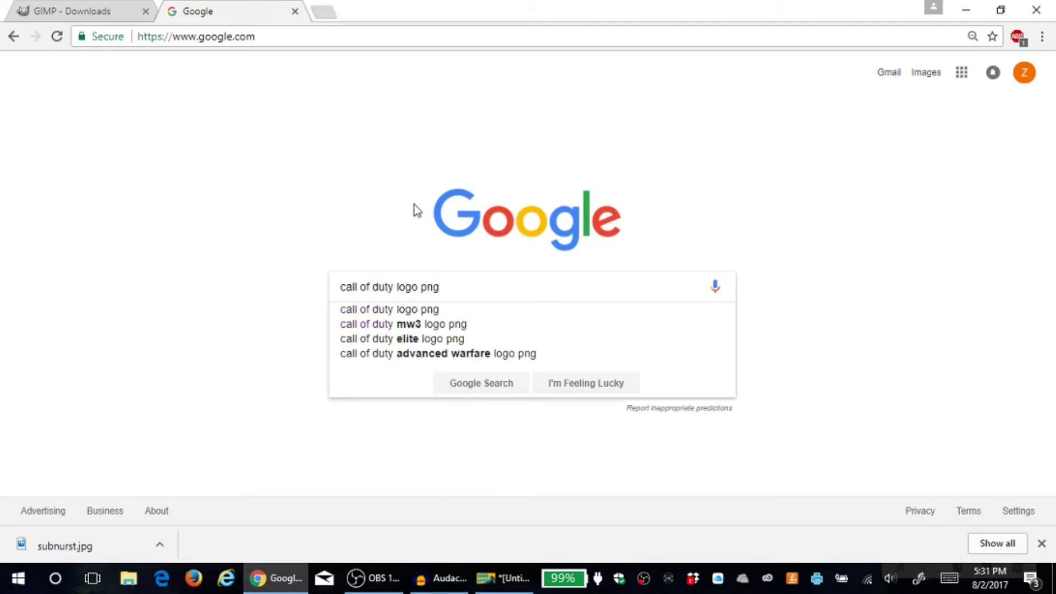
pyautogui.press('Return')
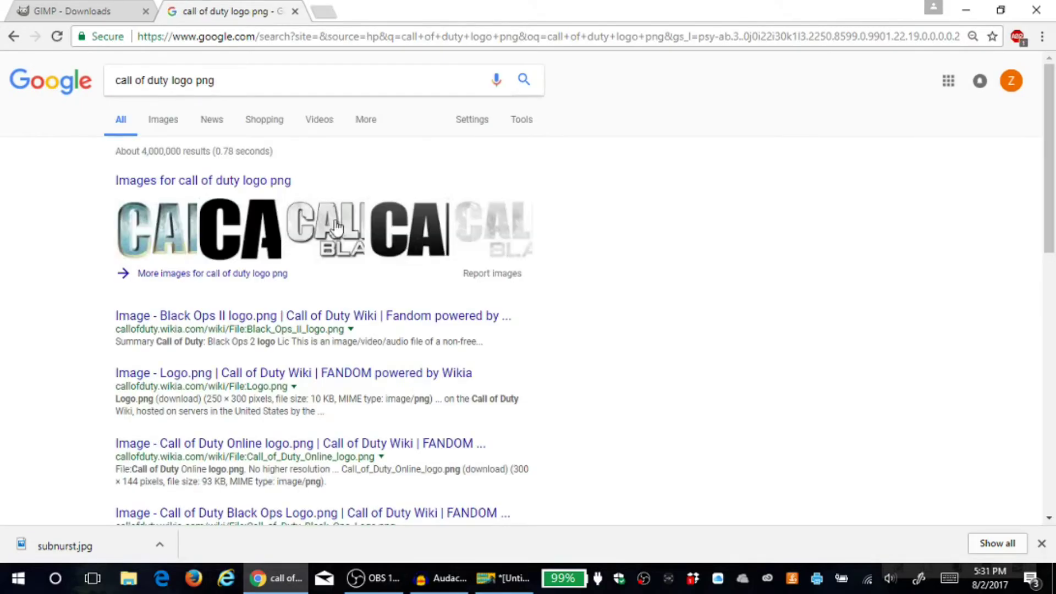
pyautogui.click(165, 120)
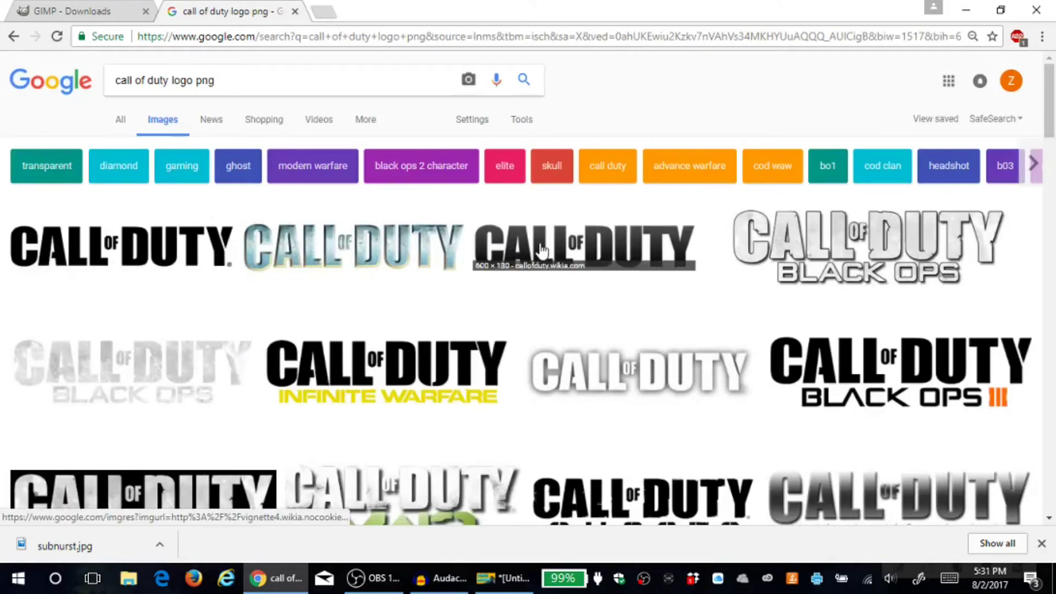
# Step: Save the black 2000 × 371 Call of Duty logo from Wikimedia Commons to the Desktop as a PNG named cod
pyautogui.click(208, 247)
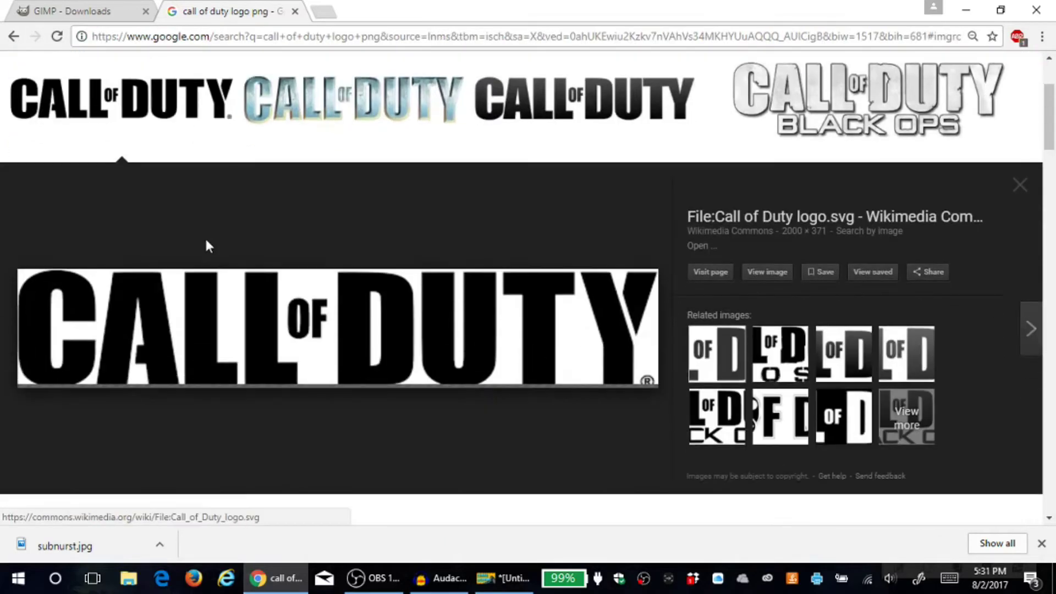
pyautogui.rightClick(306, 316)
pyautogui.click(460, 445)
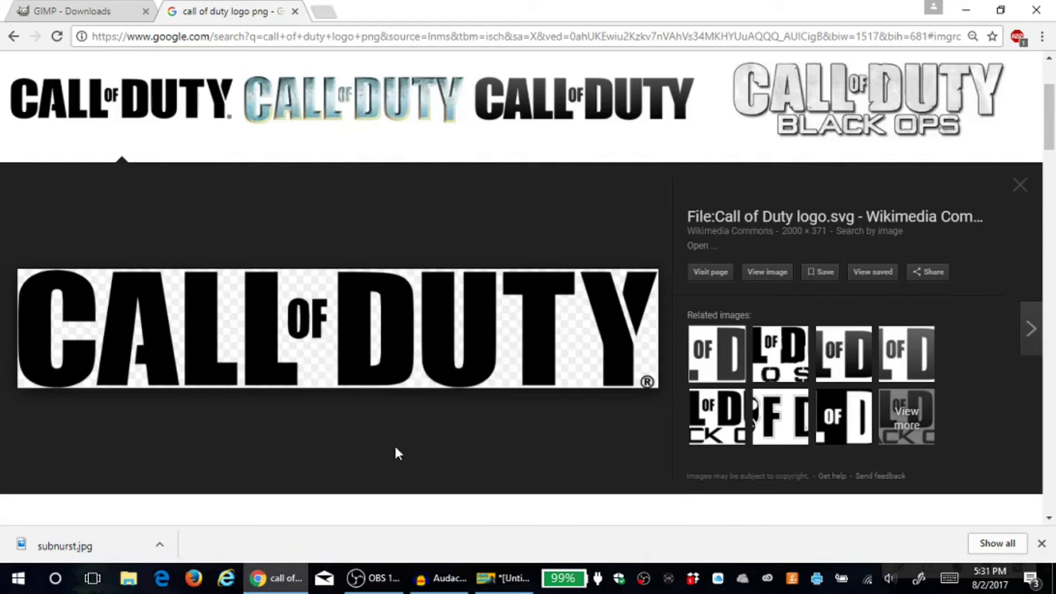
pyautogui.write('cod')
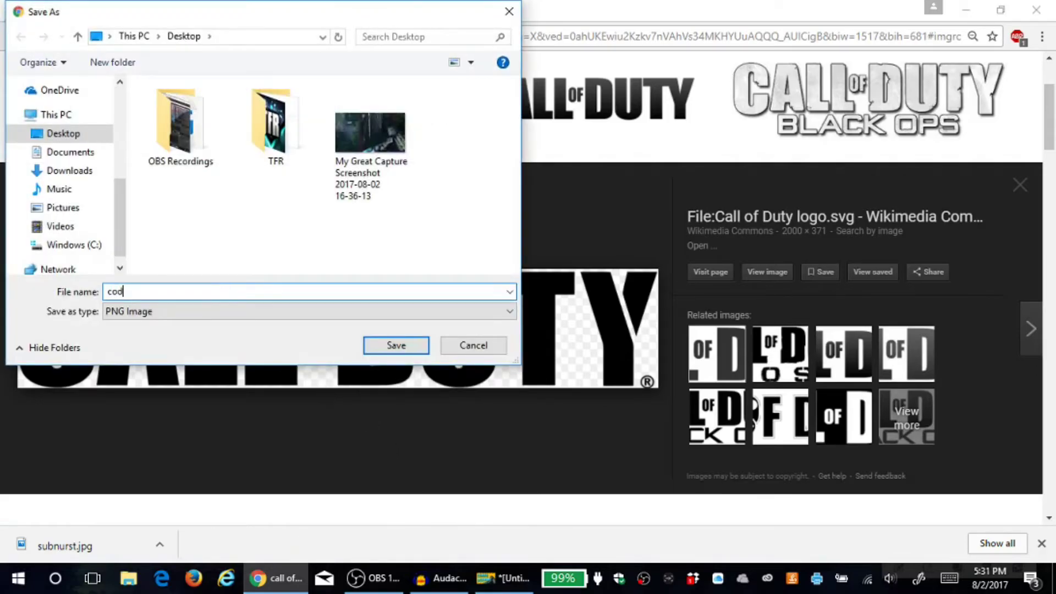
pyautogui.click(422, 354)
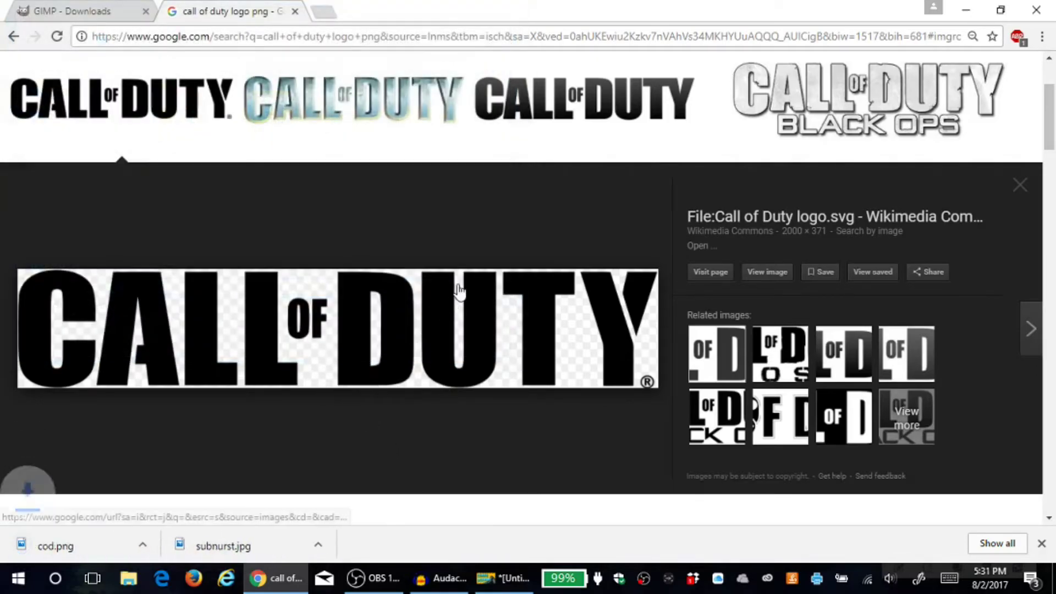
# Step: Return to GIMP and bring the cod file from the desktop into the thumbnail image as a new layer
pyautogui.click(968, 11)
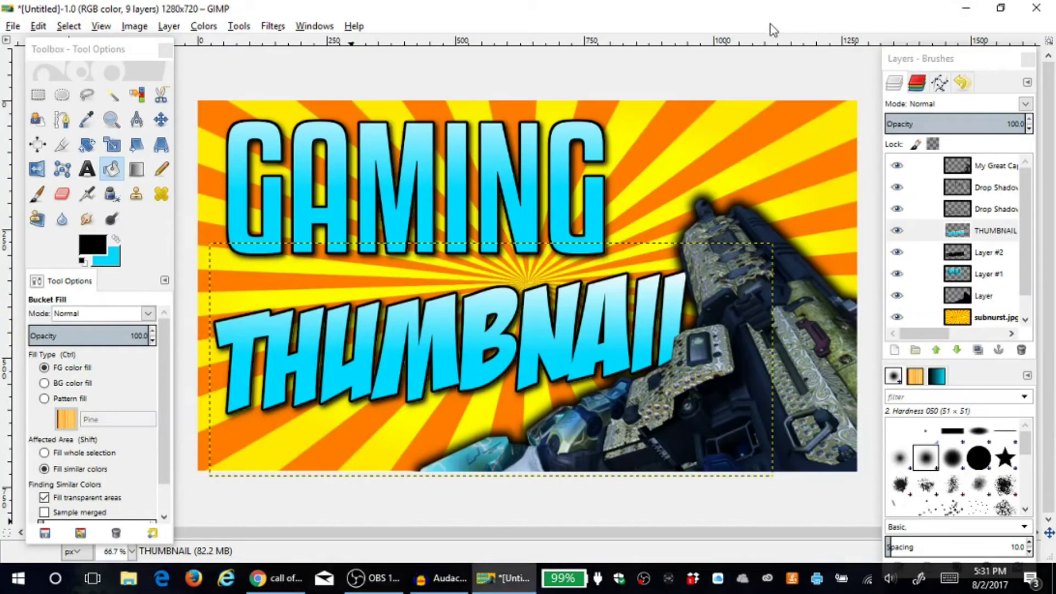
pyautogui.moveTo(754, 18); pyautogui.dragTo(958, 110)
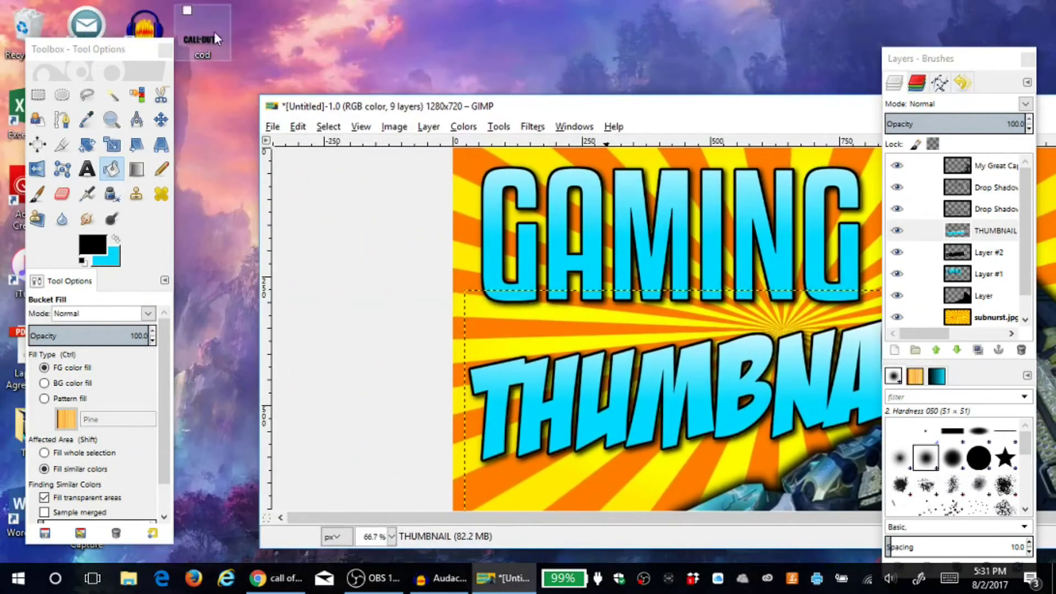
pyautogui.moveTo(214, 31); pyautogui.dragTo(674, 238)
pyautogui.moveTo(691, 114); pyautogui.dragTo(397, 82)
pyautogui.click(830, 79)
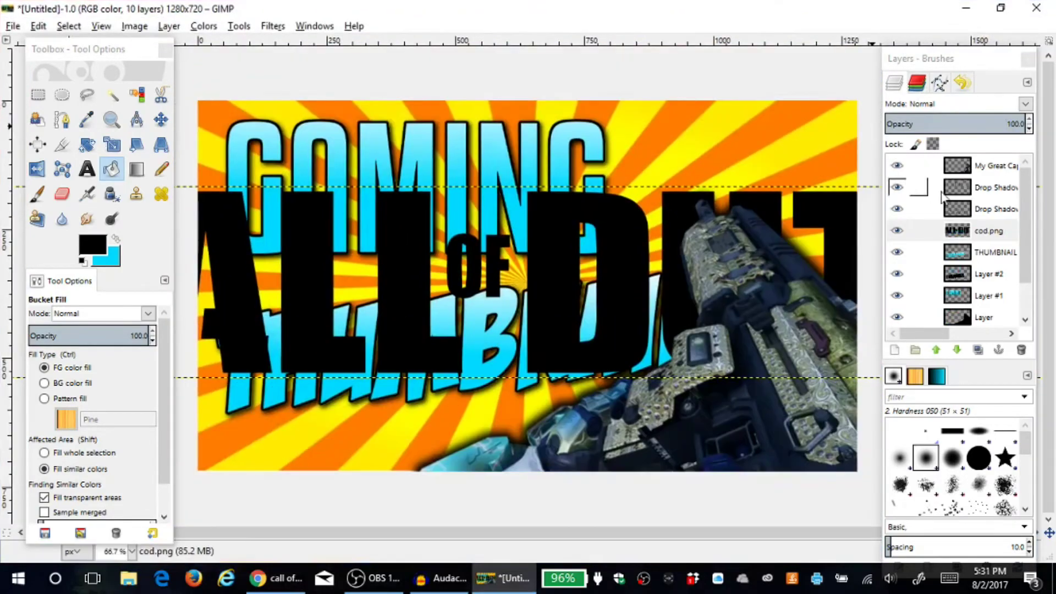
# Step: Scale the cod.png layer down proportionally to 758 × 141 px, and again to about 550 px wide
pyautogui.rightClick(981, 236)
pyautogui.click(887, 191)
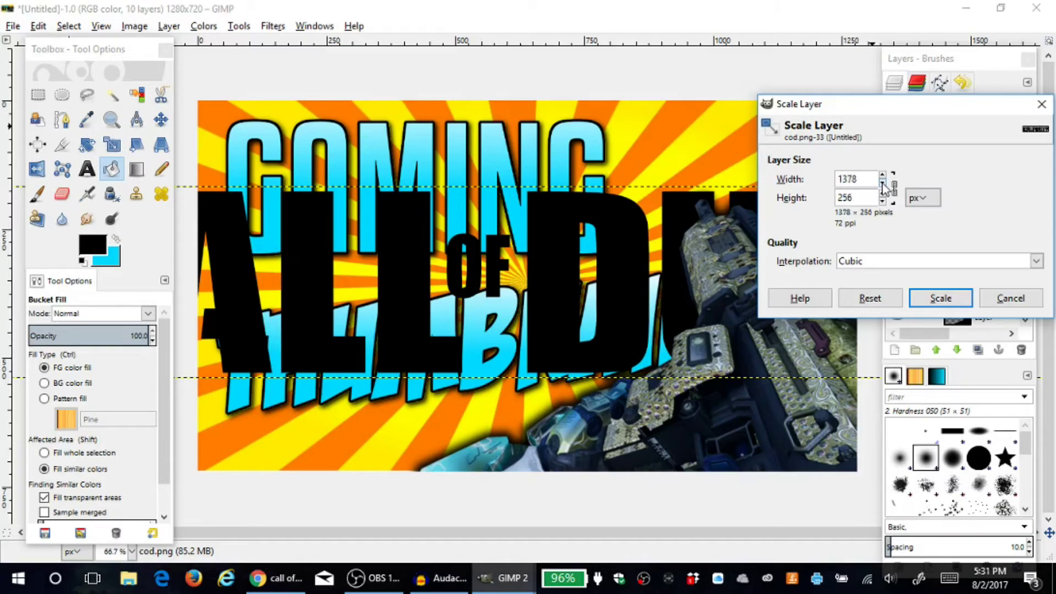
pyautogui.click(882, 185)
pyautogui.click(941, 298)
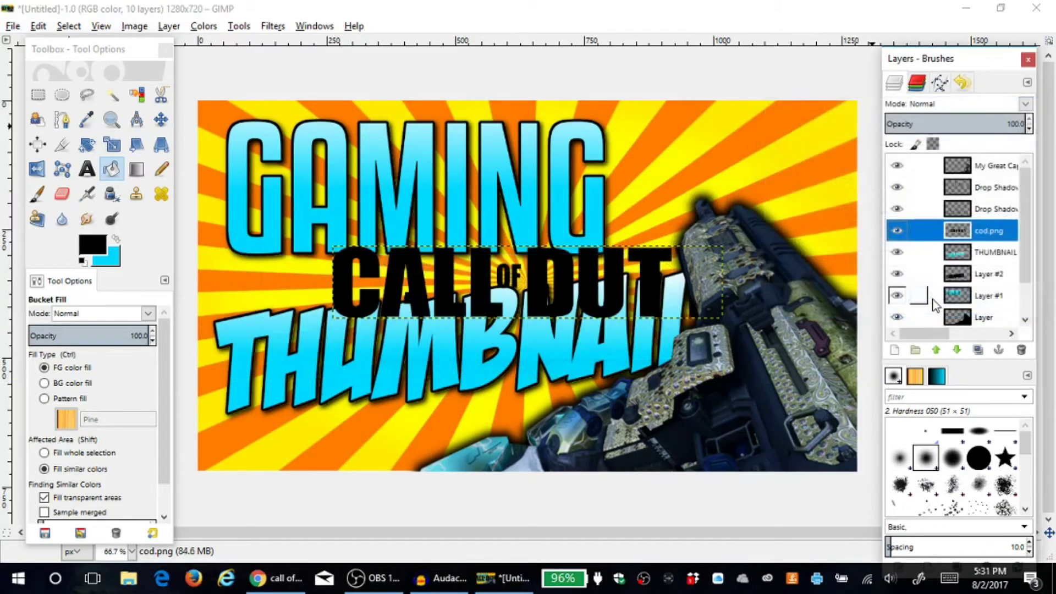
pyautogui.rightClick(959, 242)
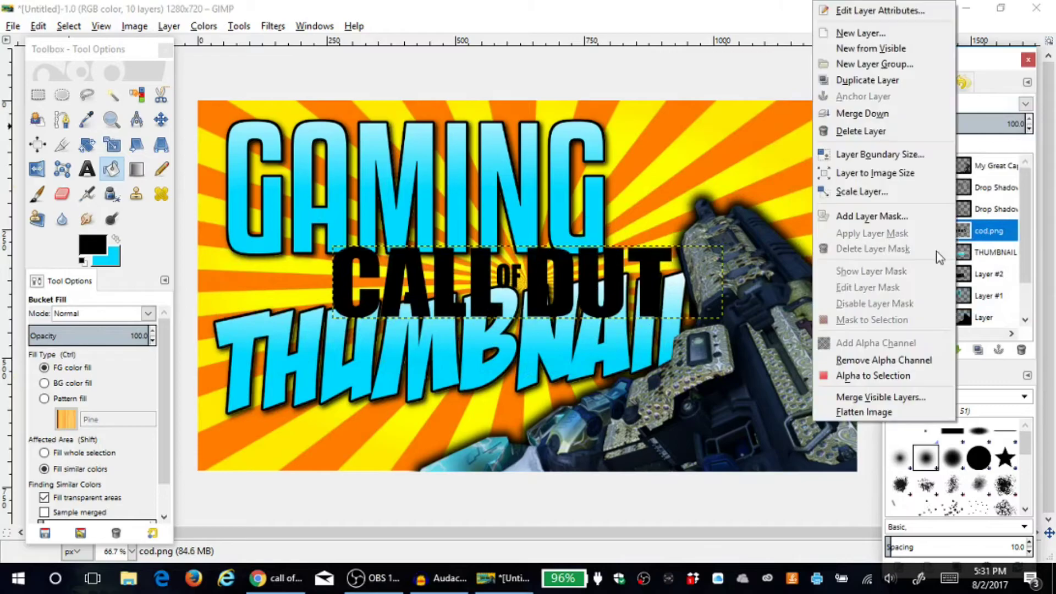
pyautogui.click(887, 191)
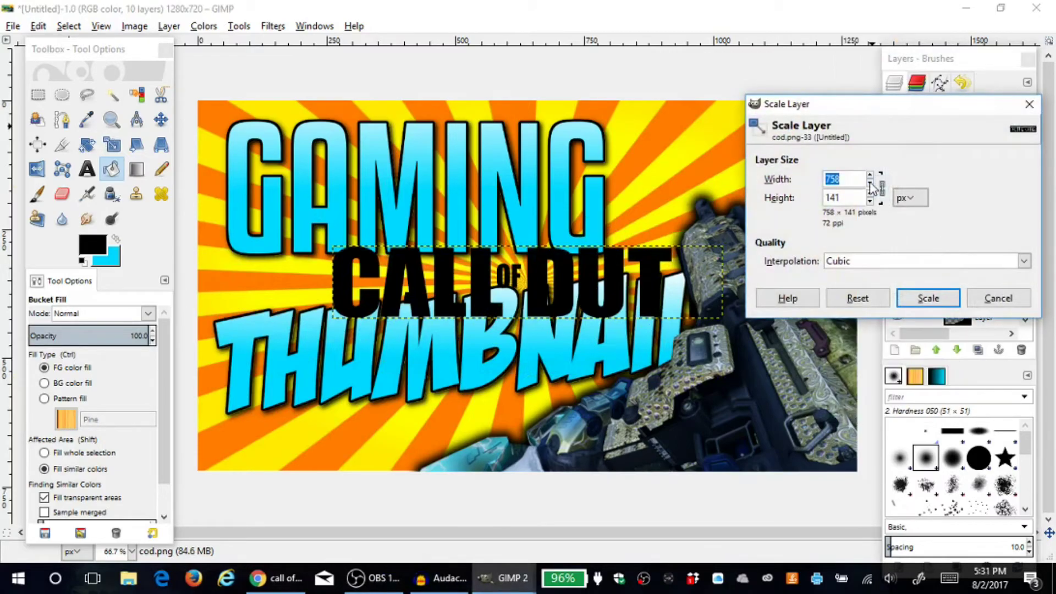
pyautogui.click(929, 298)
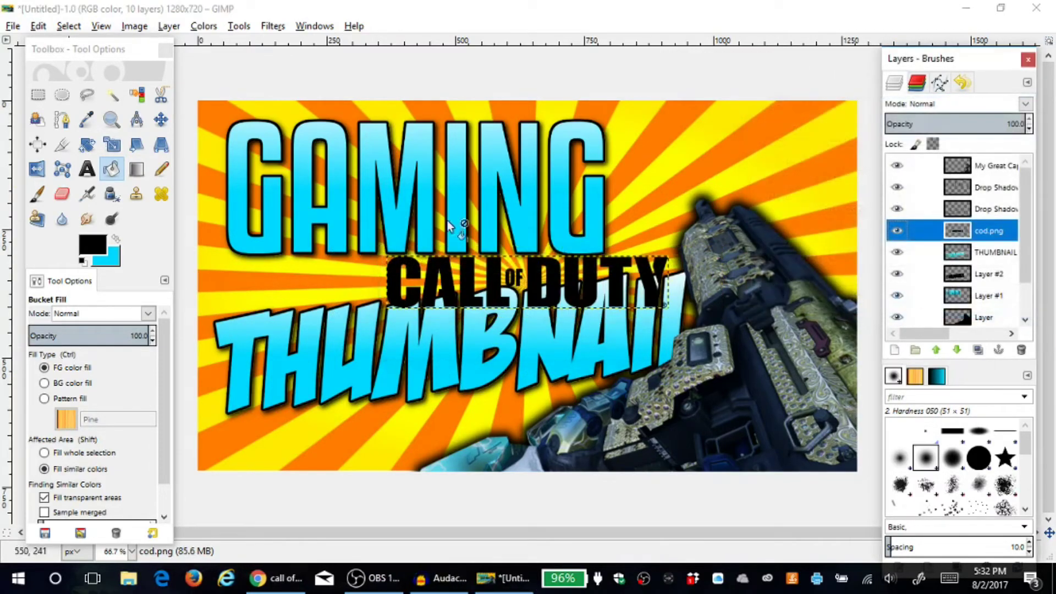
# Step: Move the Call of Duty logo to the image's upper-right corner and rotate it by 10.59 degrees
pyautogui.click(159, 122)
pyautogui.moveTo(572, 295); pyautogui.dragTo(768, 160)
pyautogui.click(86, 145)
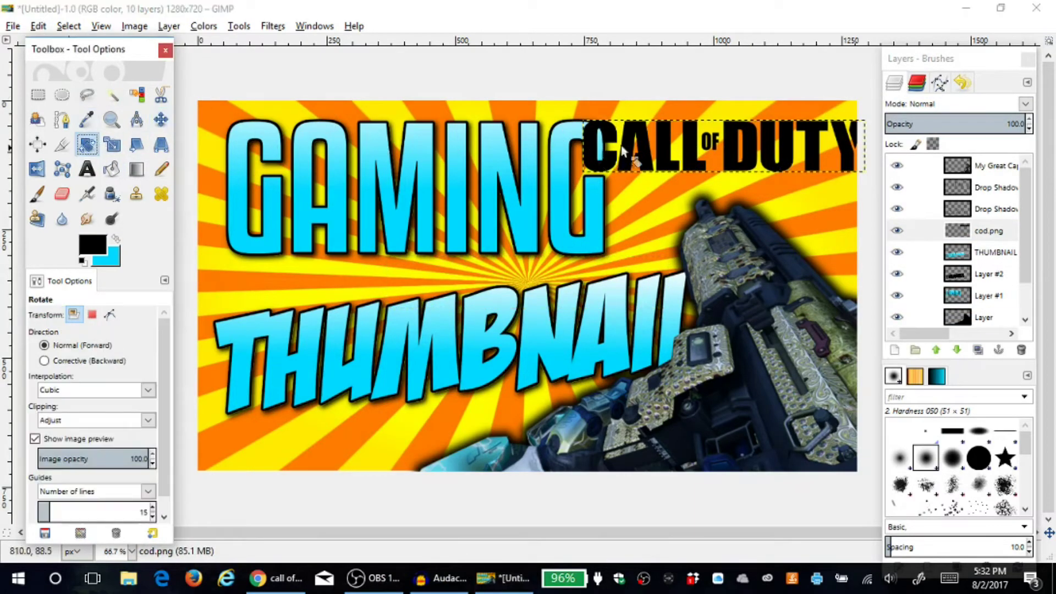
pyautogui.click(672, 143)
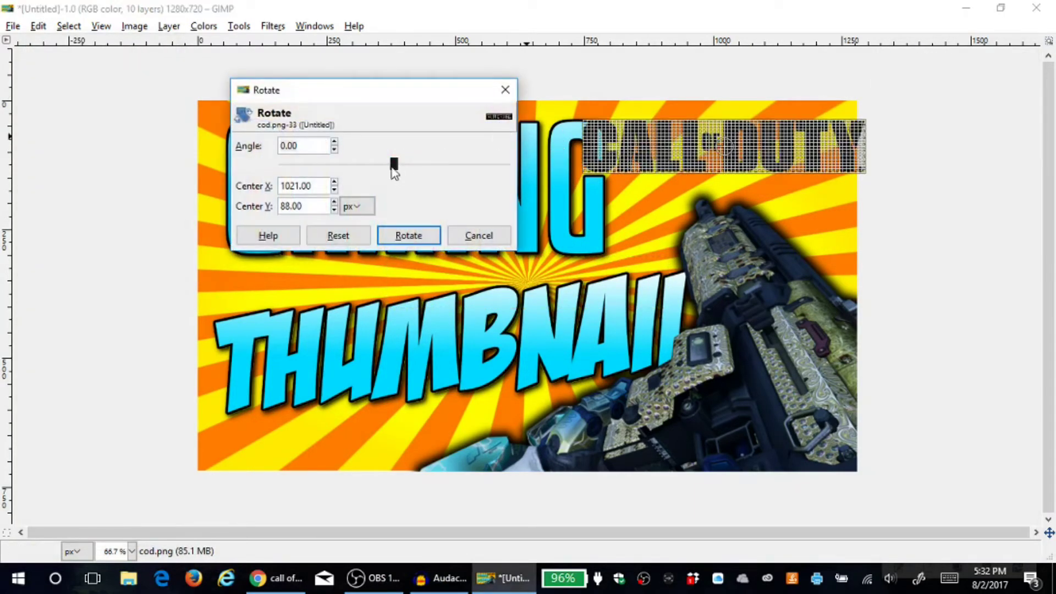
pyautogui.moveTo(394, 172); pyautogui.dragTo(401, 171)
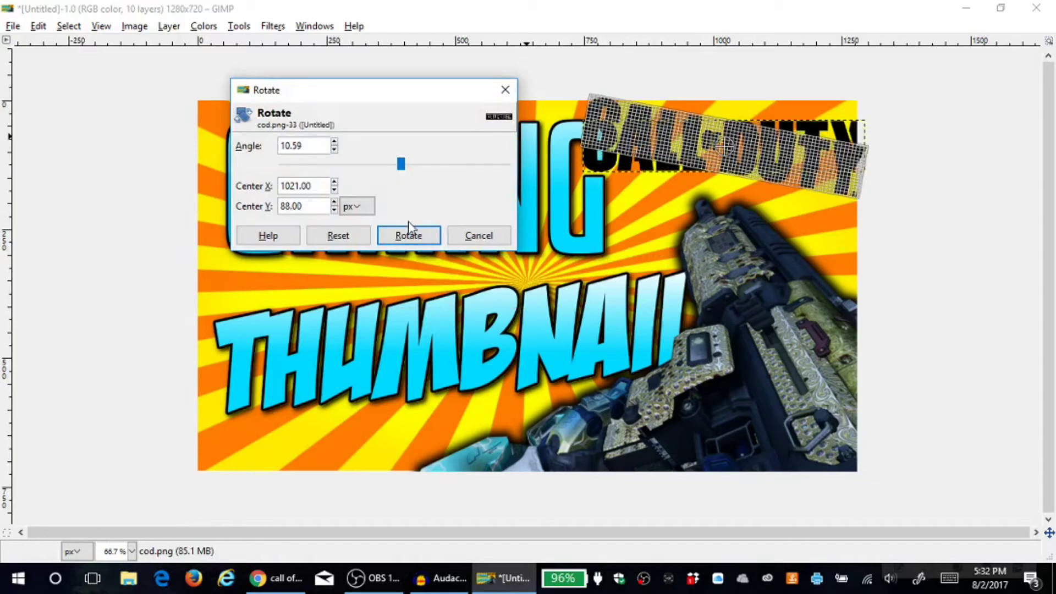
pyautogui.click(409, 232)
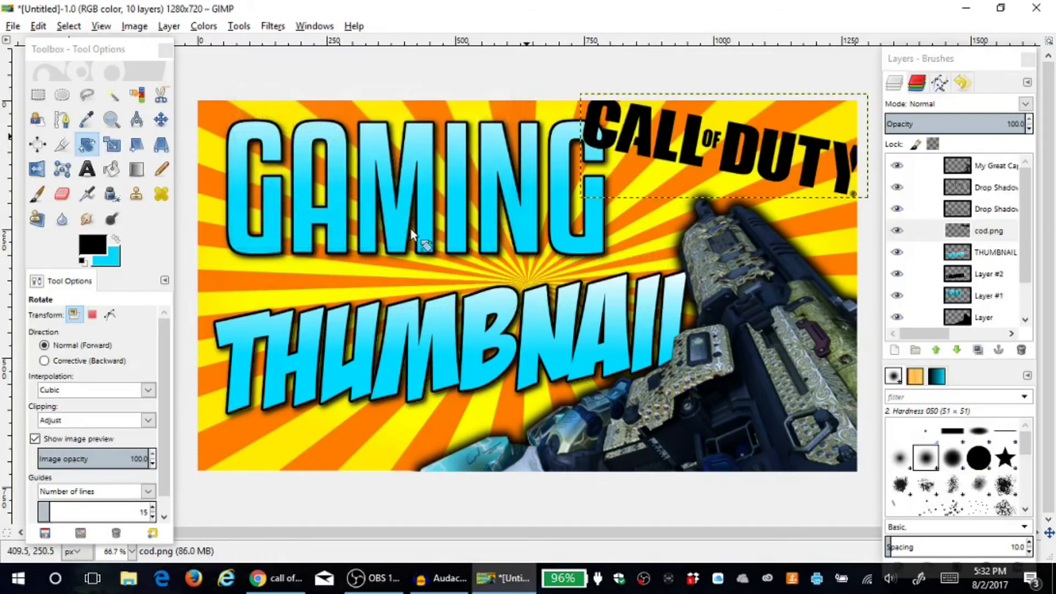
# Step: Scale the rotated logo down to about 440 px wide and nudge it into the space between GAMING and the image's right edge
pyautogui.rightClick(993, 233)
pyautogui.click(916, 188)
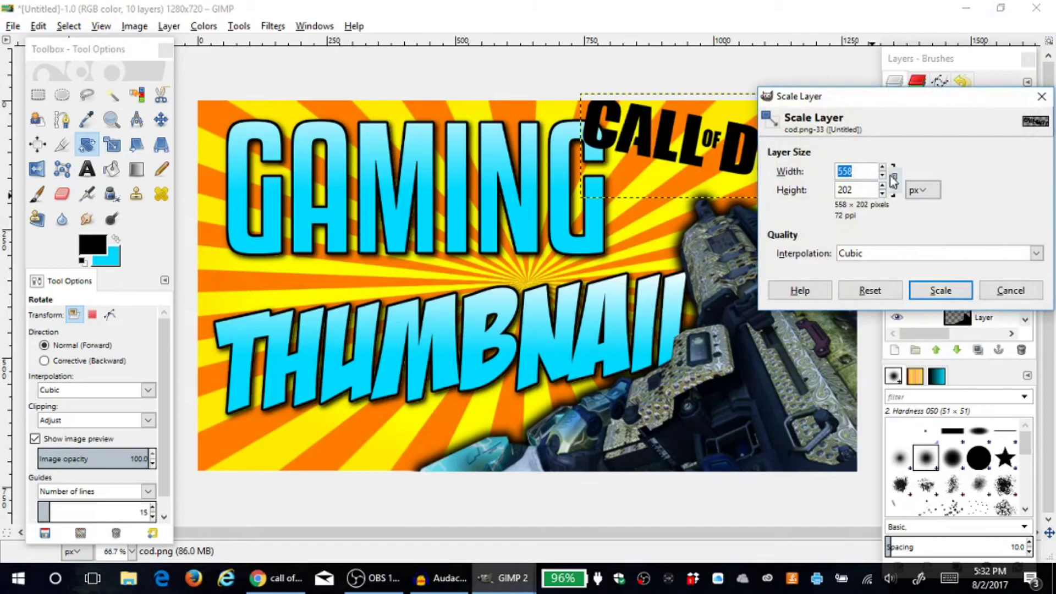
pyautogui.click(941, 291)
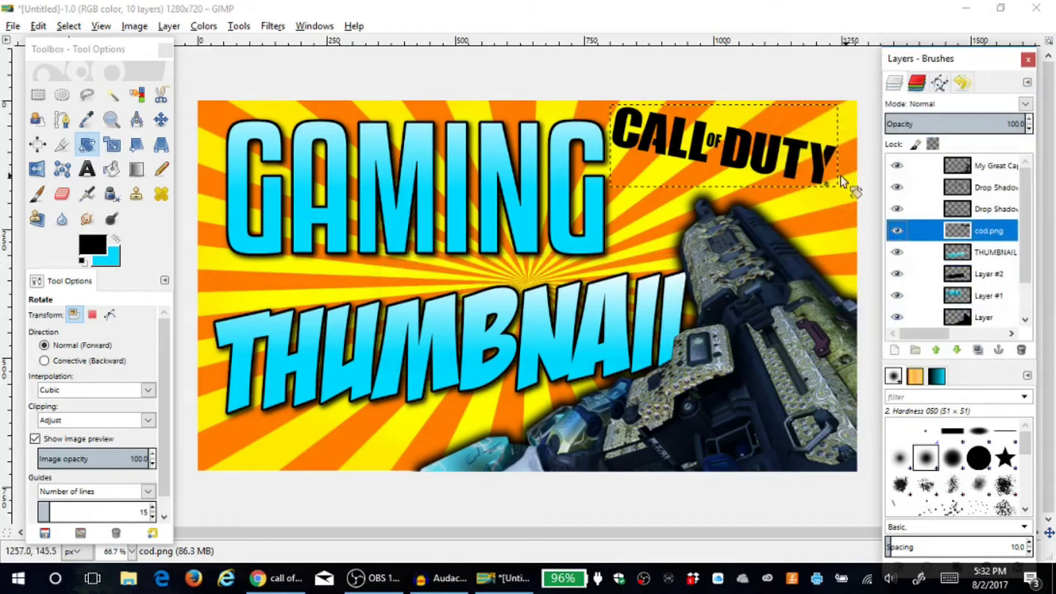
pyautogui.click(161, 119)
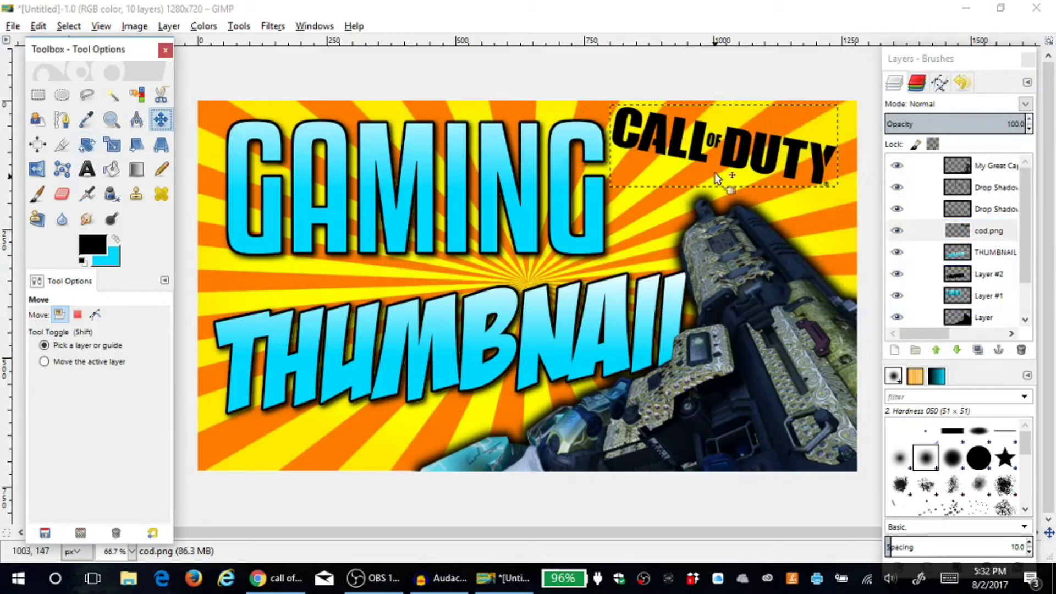
pyautogui.moveTo(696, 154); pyautogui.dragTo(699, 156)
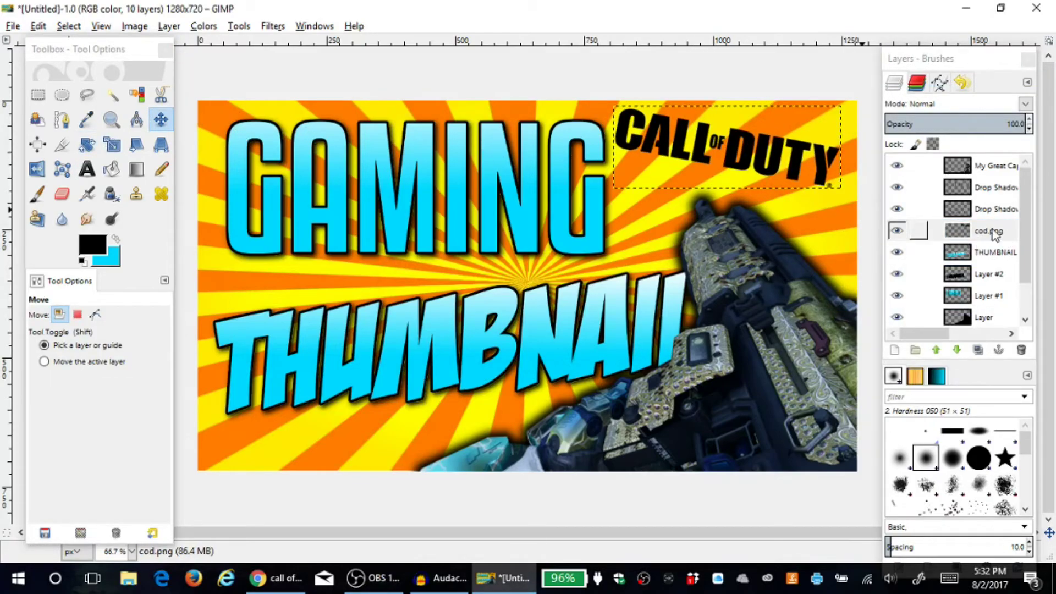
# Step: Select the Call of Duty logo's shape from the cod.png layer's alpha and grow the selection by 4 px
pyautogui.rightClick(992, 231)
pyautogui.click(915, 377)
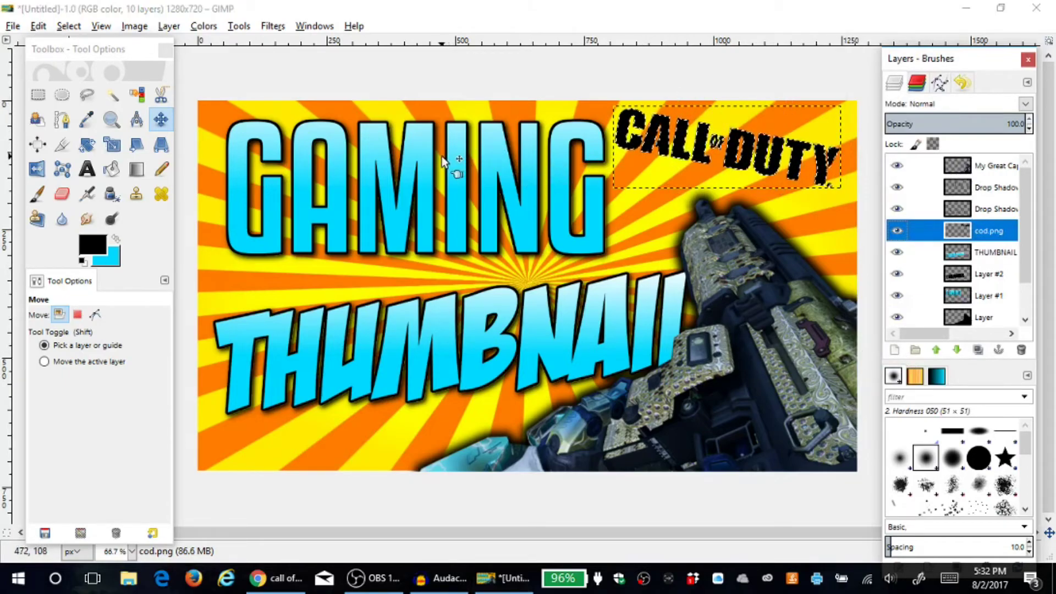
pyautogui.click(69, 27)
pyautogui.click(110, 229)
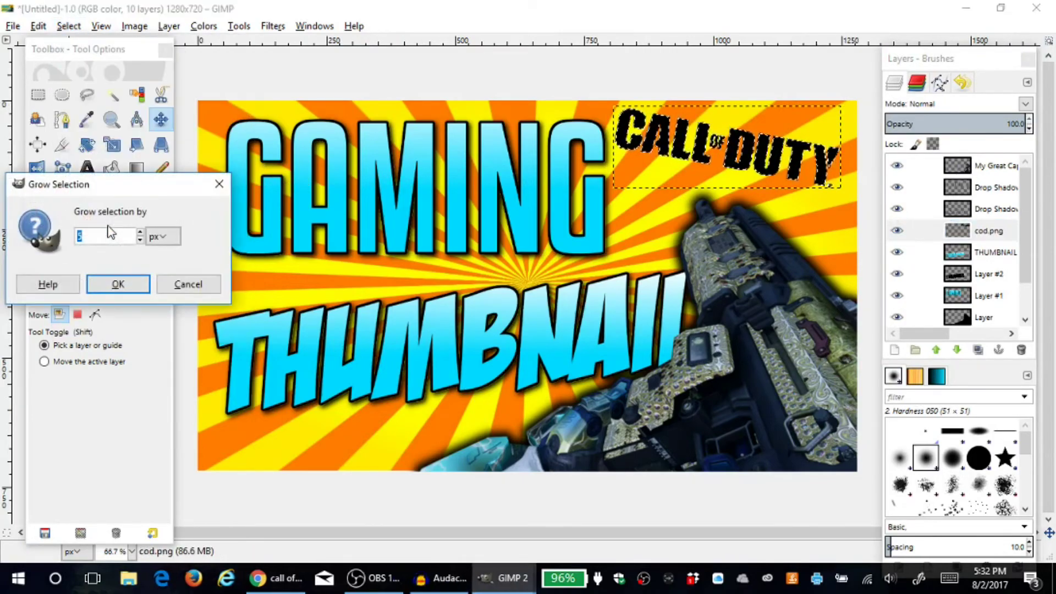
pyautogui.write('4')
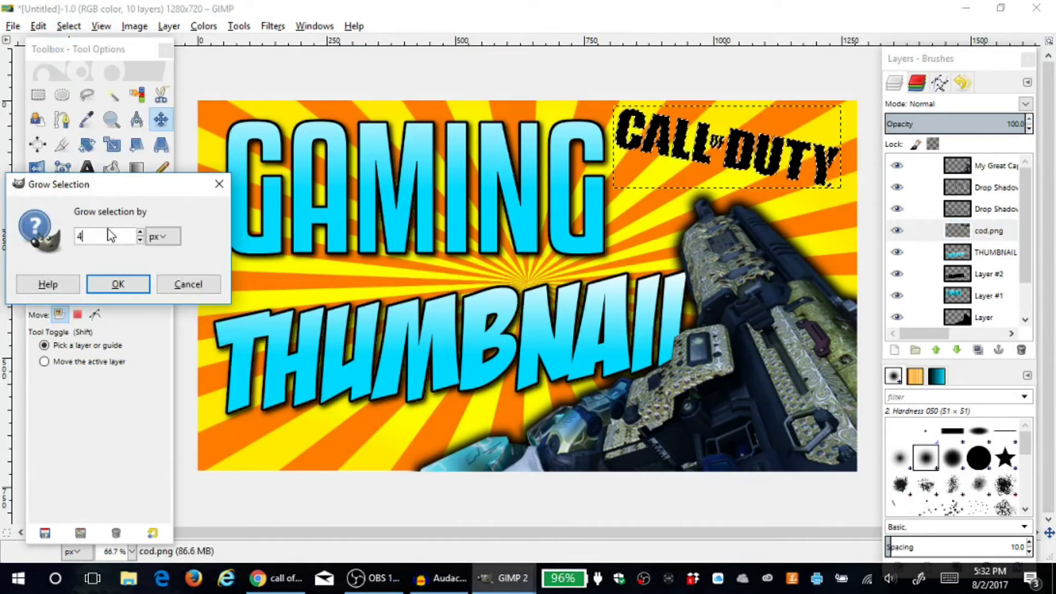
pyautogui.click(117, 283)
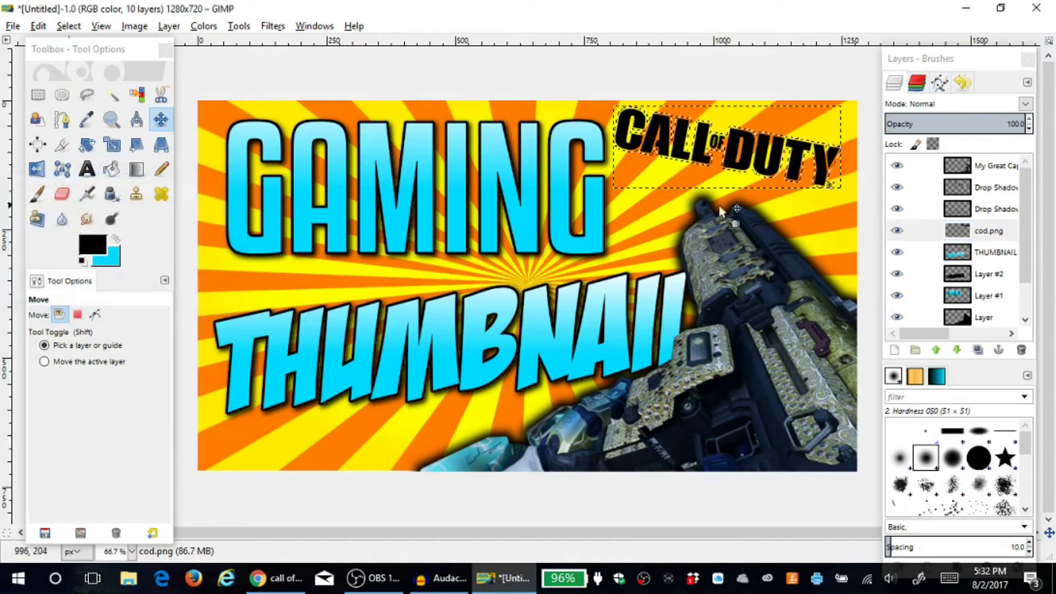
# Step: Fill the grown logo selection with white (ffffff) on a new layer and place that layer beneath cod.png
pyautogui.rightClick(982, 231)
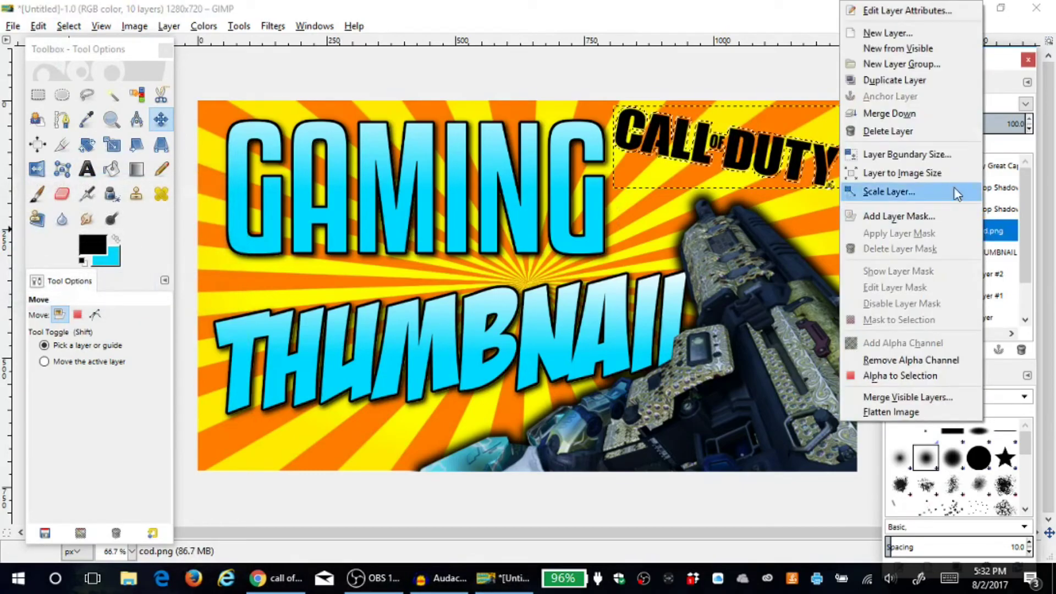
pyautogui.click(888, 33)
pyautogui.press('Return')
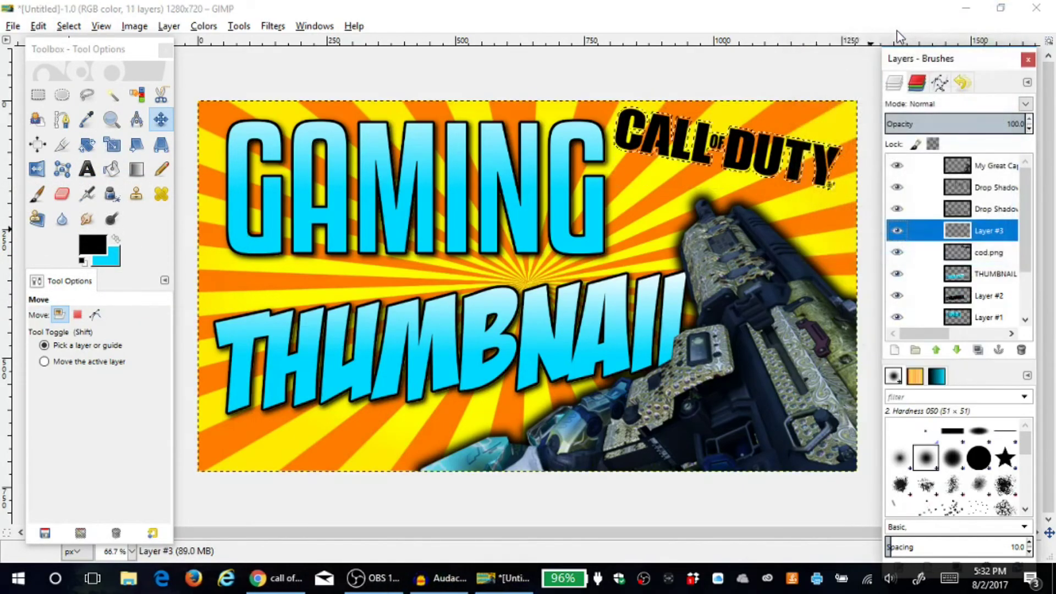
pyautogui.click(102, 244)
pyautogui.click(234, 353)
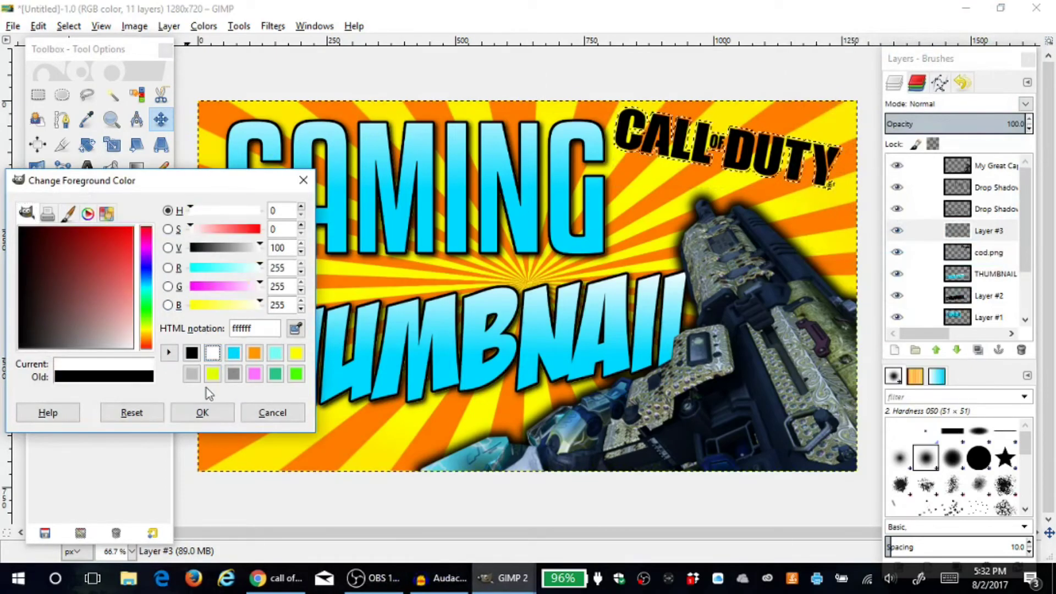
pyautogui.click(203, 413)
pyautogui.click(111, 170)
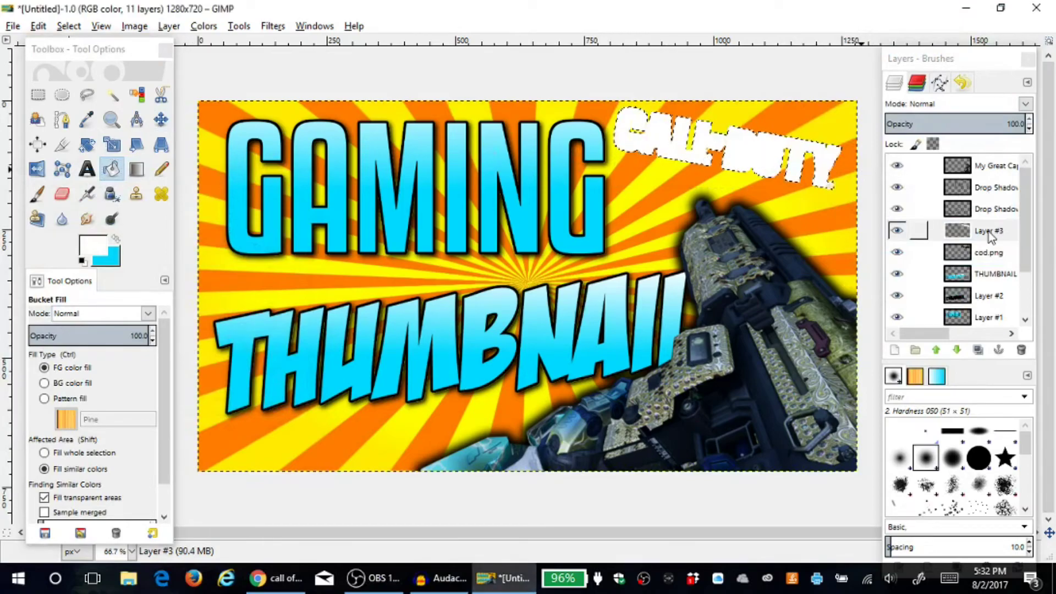
pyautogui.moveTo(990, 254); pyautogui.dragTo(990, 234)
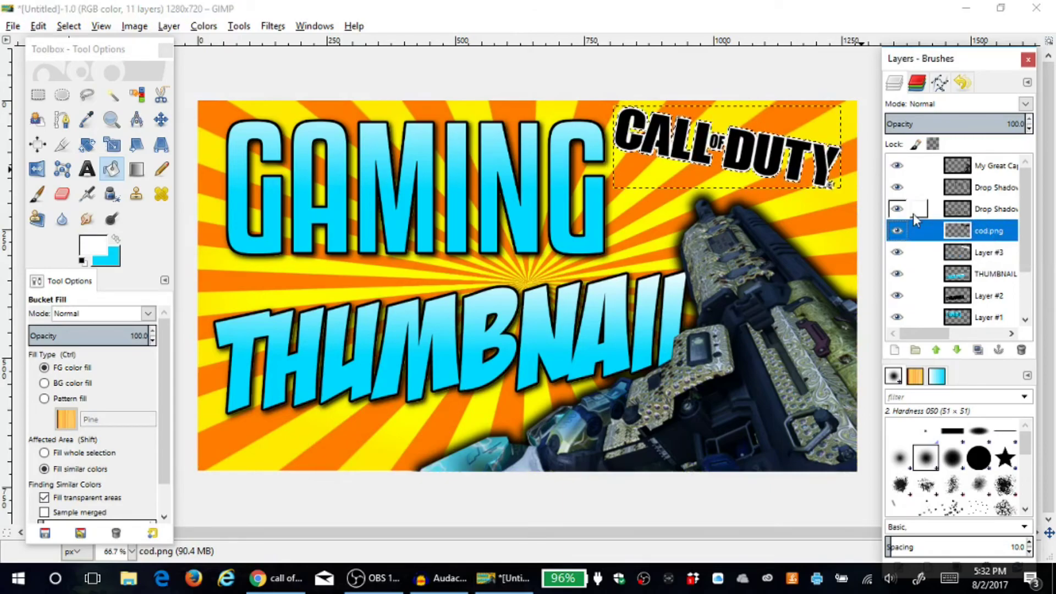
# Step: Clear the selection and soften the white outline layer under the logo with a 25 px Gaussian Blur
pyautogui.click(992, 256)
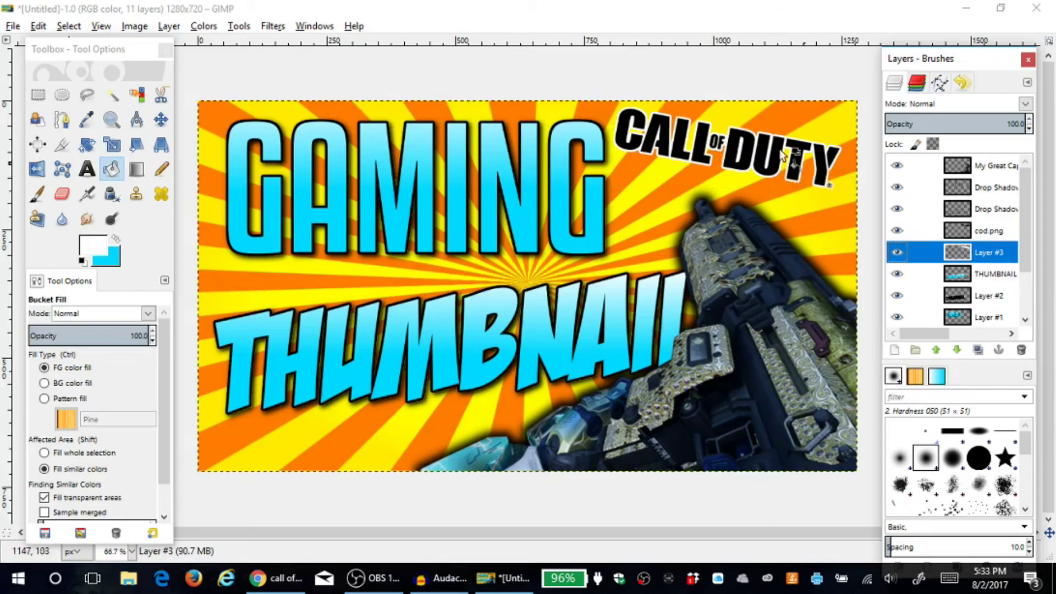
pyautogui.click(273, 26)
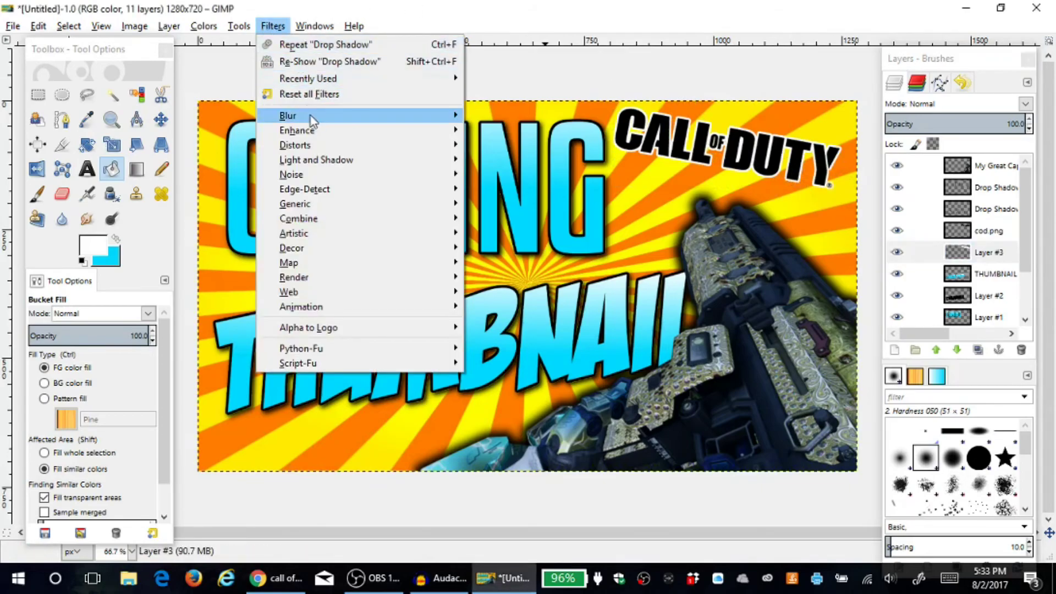
pyautogui.moveTo(351, 117)
pyautogui.click(512, 131)
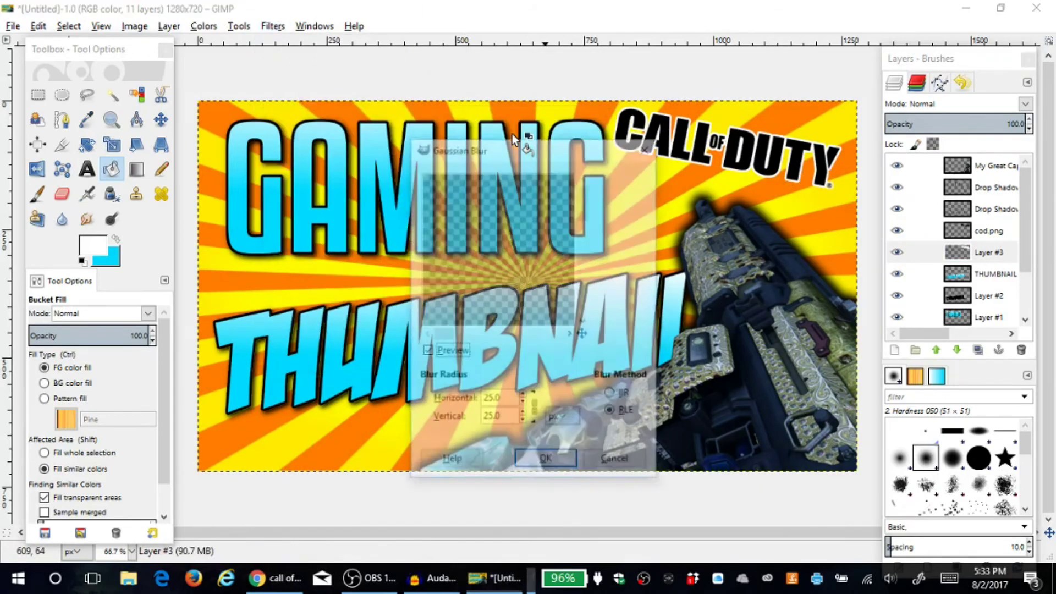
pyautogui.click(536, 461)
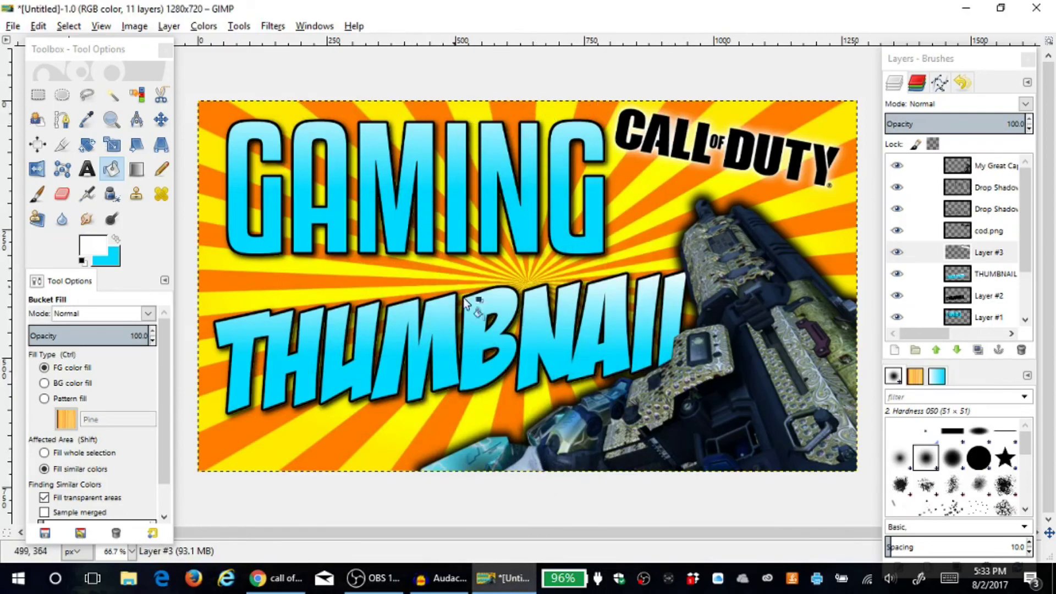
pyautogui.moveTo(1026, 220)
pyautogui.mouseDown()
pyautogui.moveTo(1027, 246)
pyautogui.moveTo(1028, 219)
pyautogui.mouseUp()
pyautogui.click(1054, 219)
# Step: Export the finished thumbnail as an image file
pyautogui.click(13, 26)
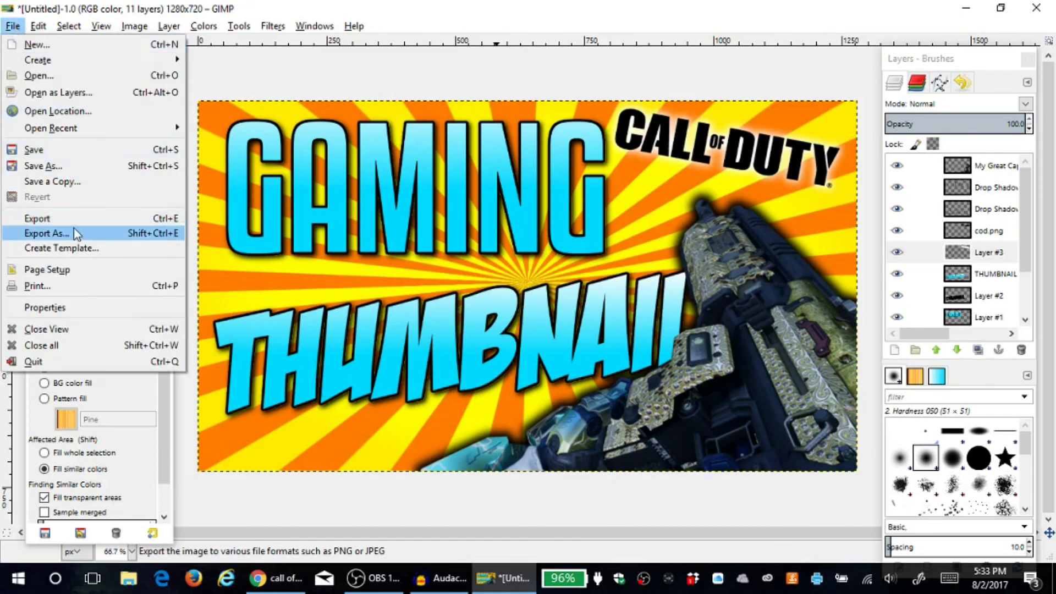